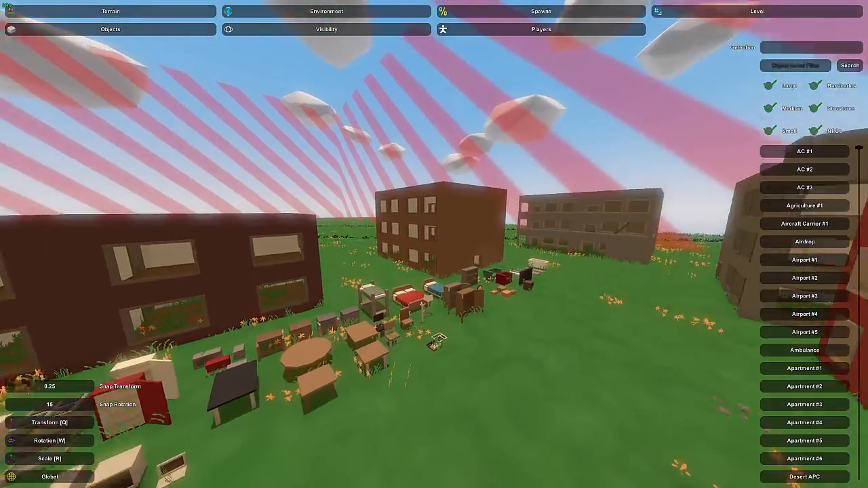
- Examine the overall layout of the apartment buildings and the furniture row between them from above
key(w)
key(s)
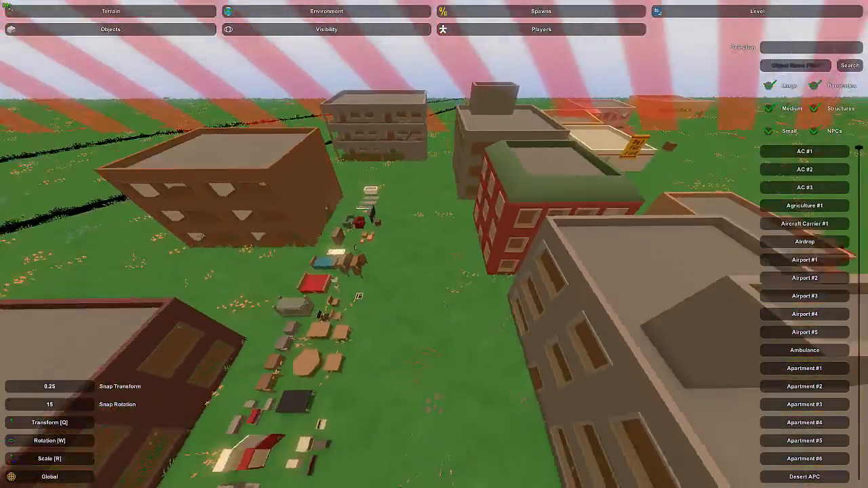
key(w)
key(s)
key(d)
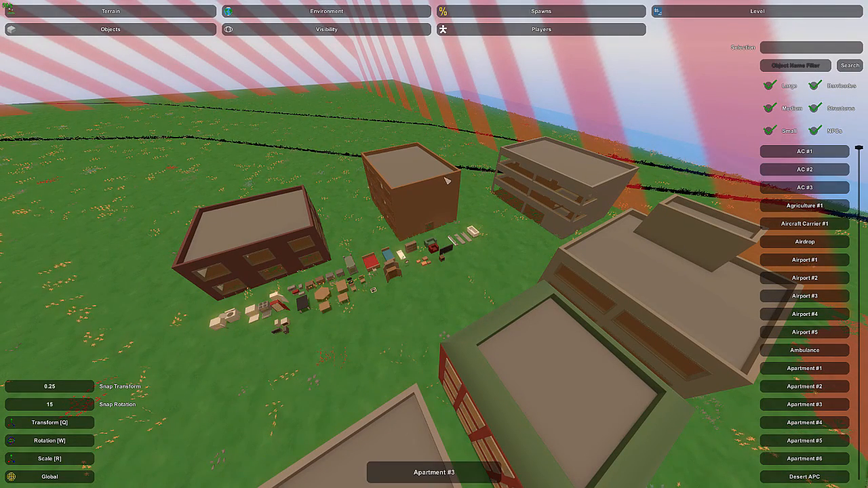
right_drag(267, 228, 169, 261)
key(w)
key(w)
right_drag(434, 244, 651, 215)
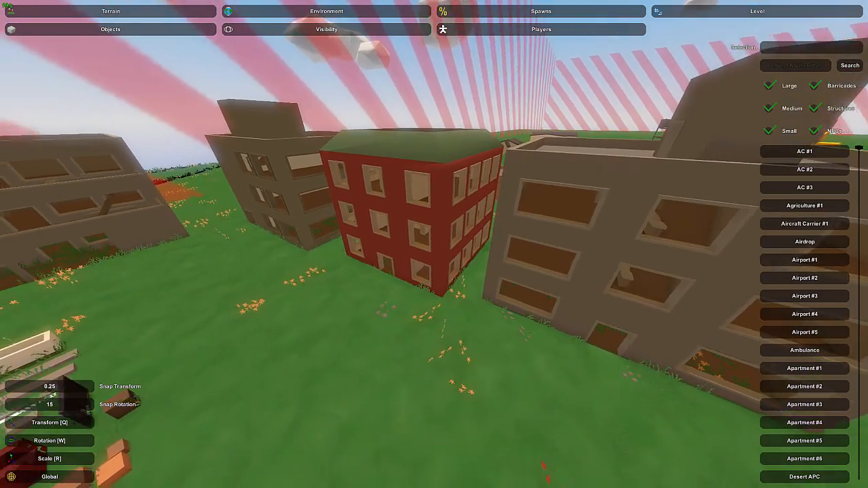
- Examine the facades of the grey, red and brown apartment buildings and look into a ground-floor room
key(w)
right_drag(434, 244, 203, 226)
key(w)
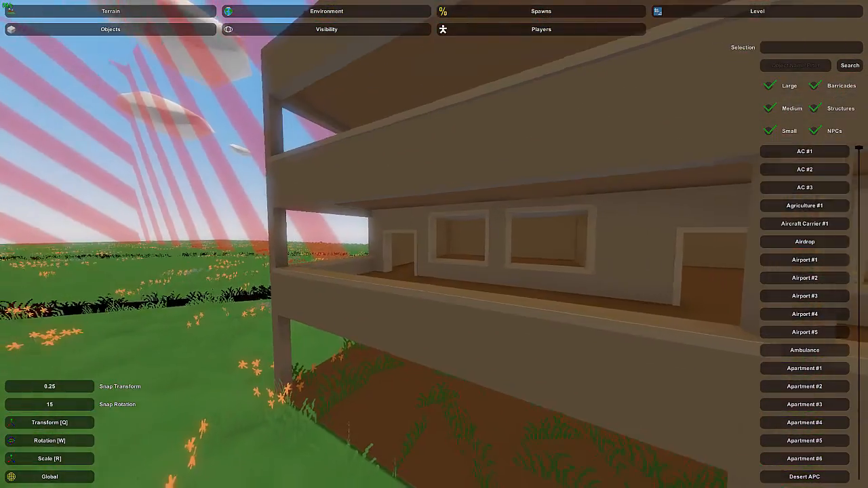
key(s)
right_drag(434, 244, 495, 227)
key(w)
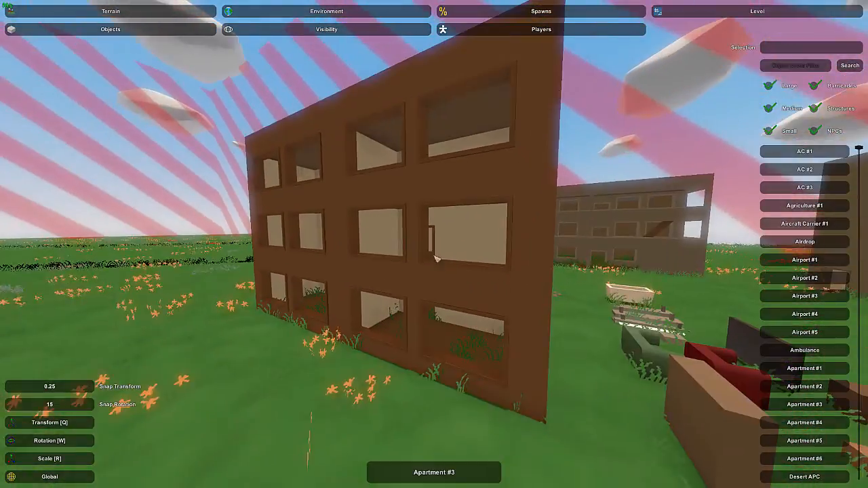
key(w)
right_drag(462, 270, 542, 258)
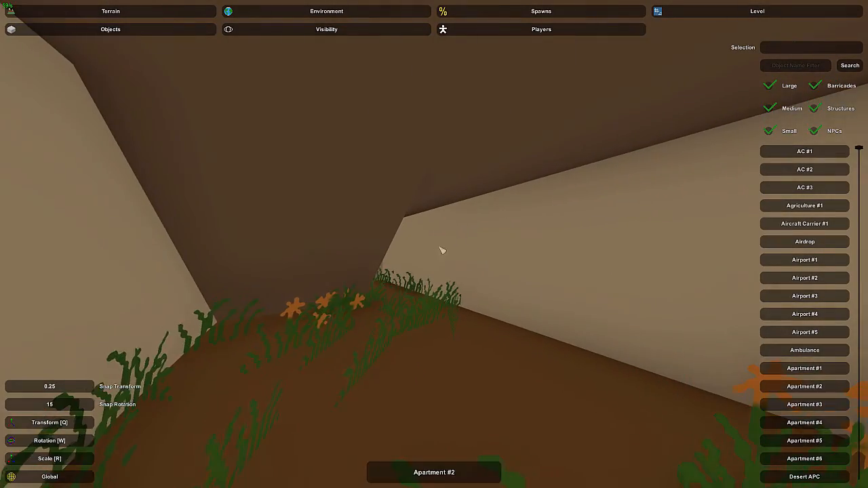
key(w)
right_drag(434, 244, 298, 271)
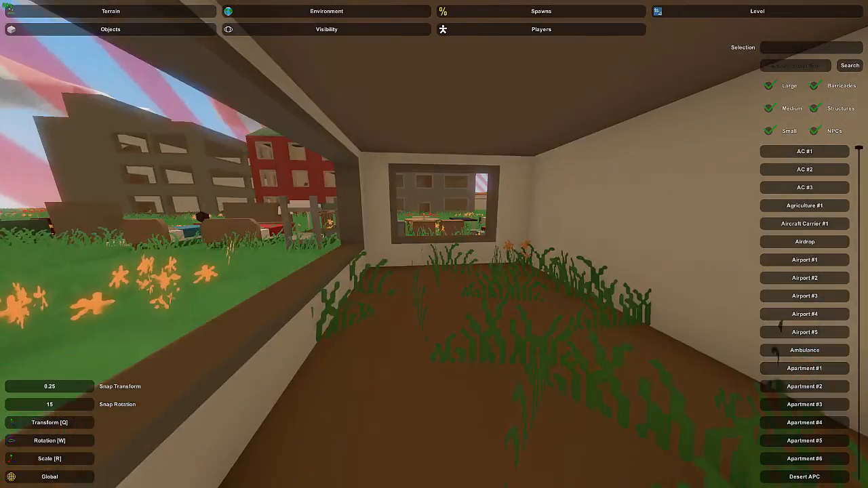
- Examine the exterior and the empty upper-floor rooms of the brown Apartment #3 building
key(s)
right_drag(434, 244, 475, 203)
key(d)
key(w)
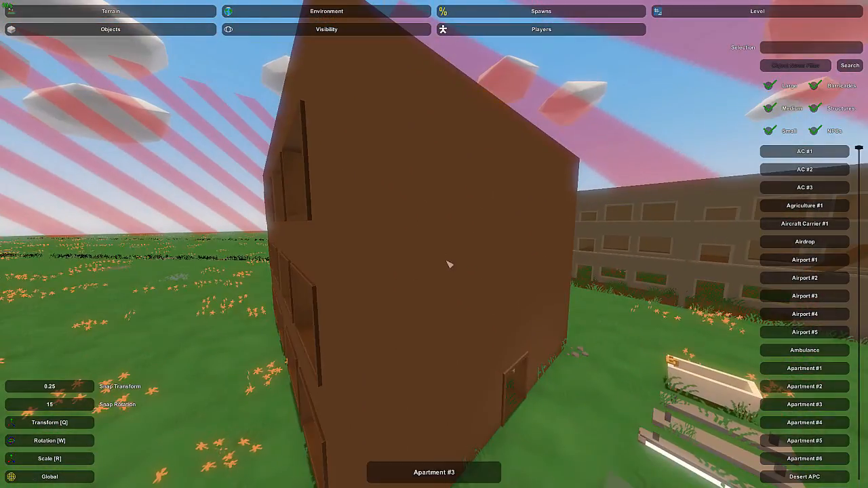
key(a)
right_drag(449, 264, 420, 285)
key(w)
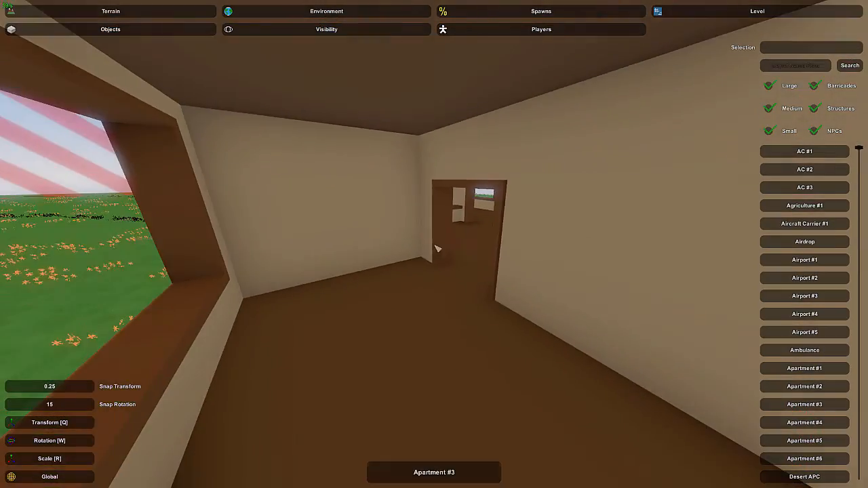
right_drag(437, 249, 525, 208)
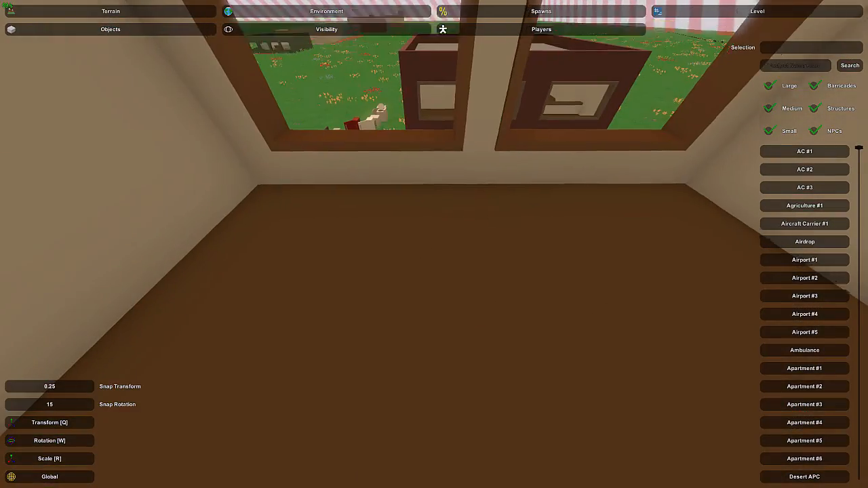
key(s)
right_drag(434, 244, 500, 243)
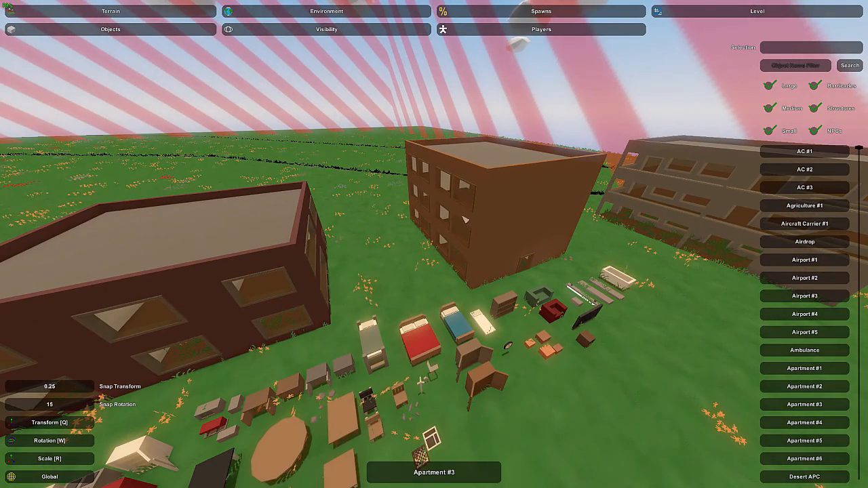
- Survey the grey and red apartment buildings and the complete furniture row from overhead
key(w)
right_drag(433, 244, 582, 261)
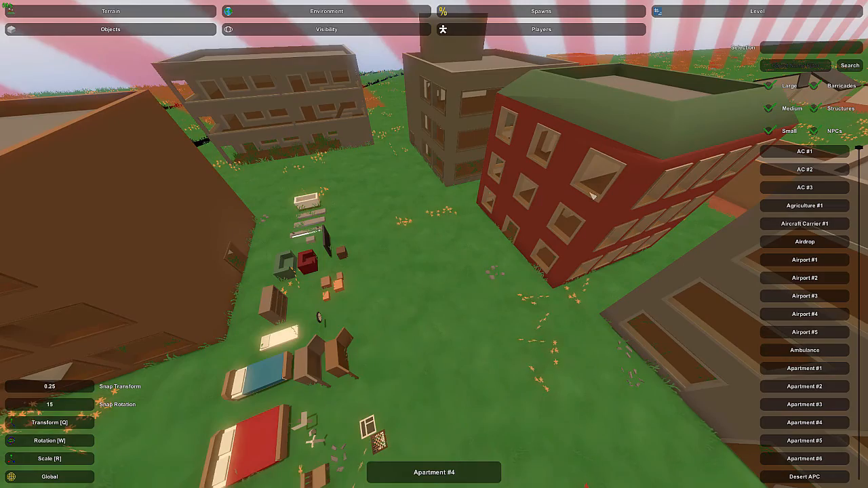
key(s)
right_drag(592, 195, 433, 261)
key(w)
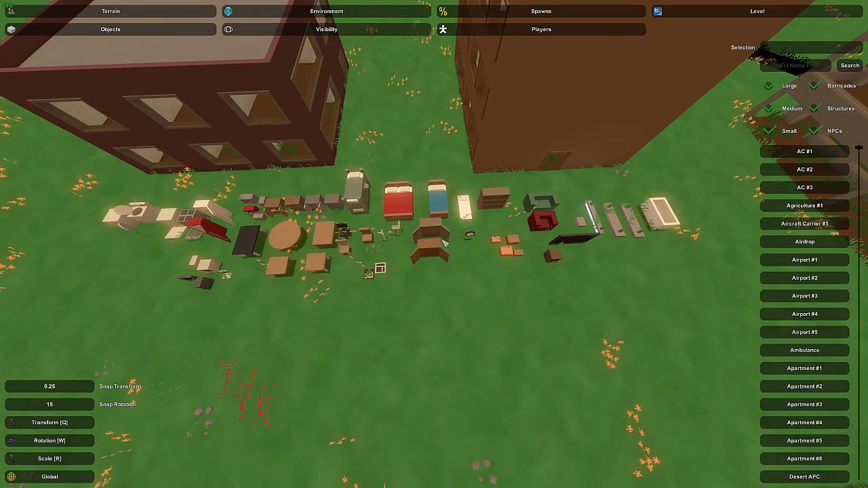
key(a)
mouse_move(434, 244)
right_down()
mouse_move(324, 208)
mouse_move(366, 185)
mouse_move(439, 245)
right_up()
key(w)
key(d)
click(439, 245)
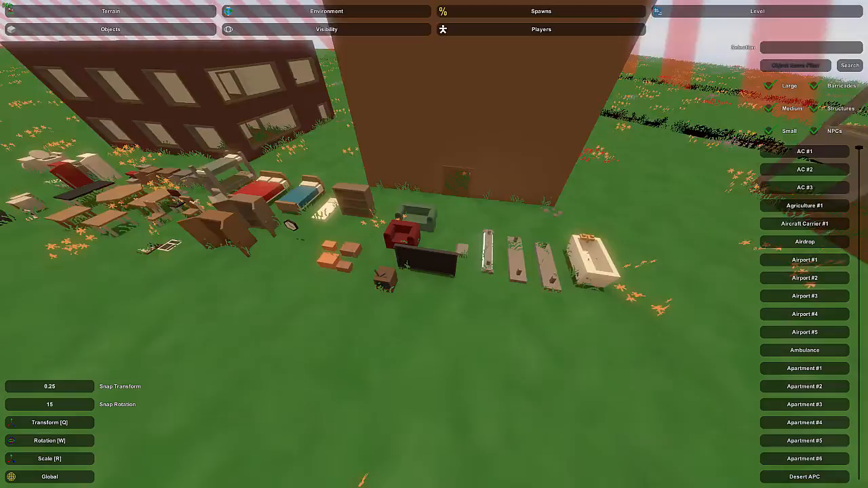
- Inspect the furniture pieces up close, including the couches, television, bathtub, beds, tables and chairs
key(w)
right_drag(434, 244, 522, 251)
key(s)
key(w)
key(w)
key(a)
key(w)
key(d)
key(a)
key(d)
key(s)
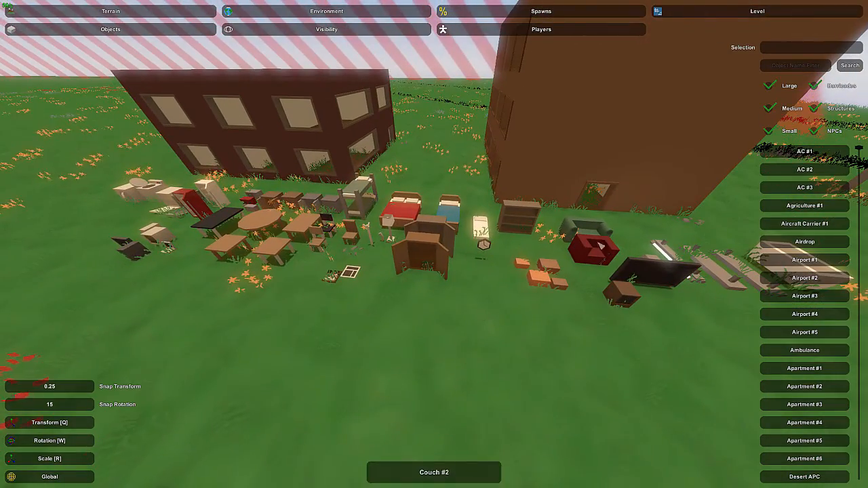
- Examine the windows and upper-floor rooms of the dark red building for a room to furnish
key(w)
key(a)
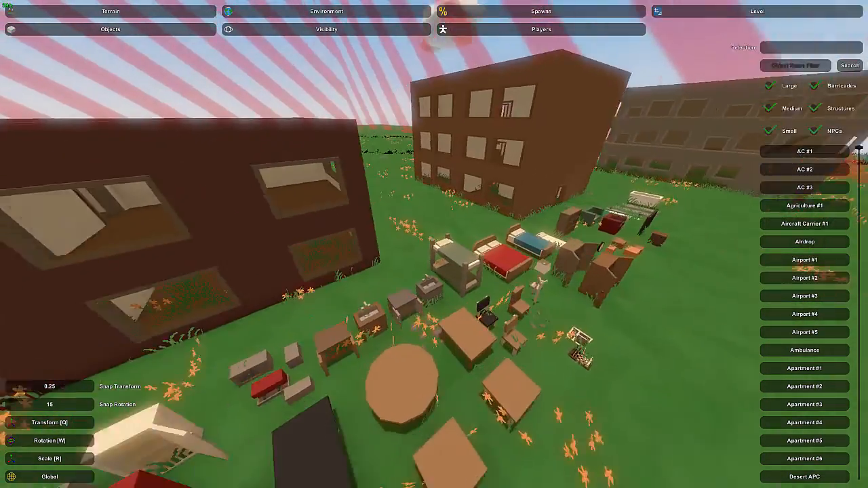
key(w)
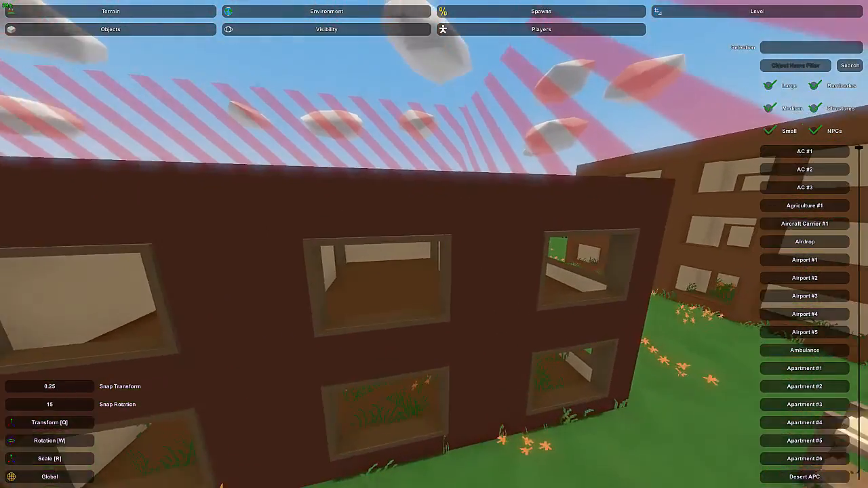
key(d)
key(w)
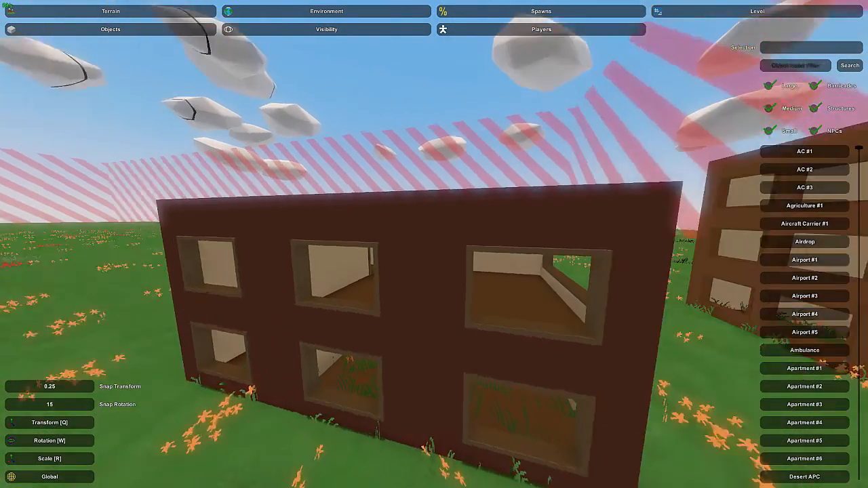
key(s)
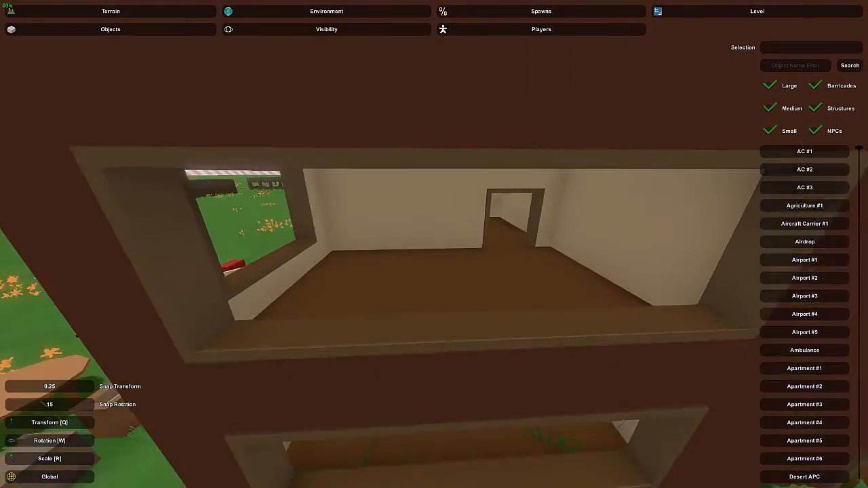
key(s)
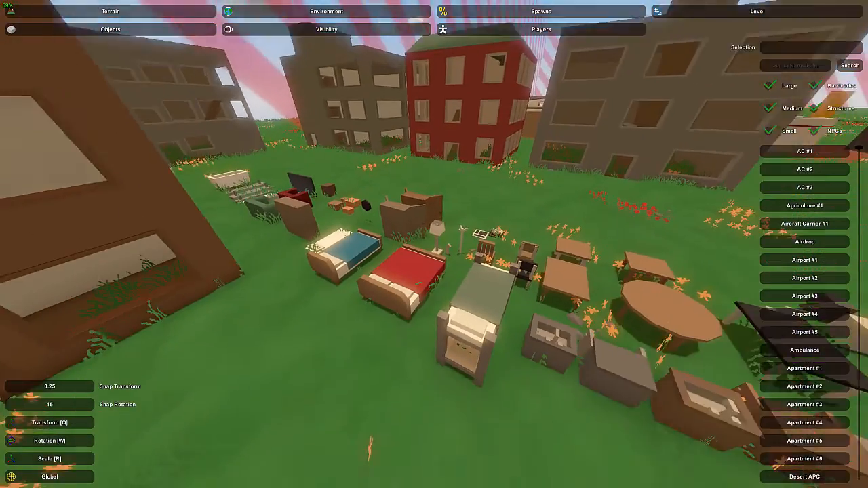
- Move the red double bed from the furniture row onto the upper floor of the dark red building, beside the windows
click(433, 235)
key(w)
key(w)
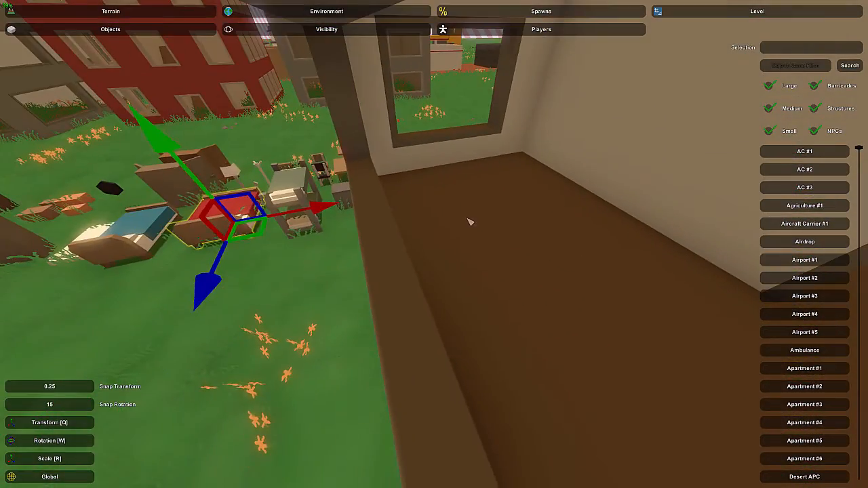
key(e)
key(d)
key(w)
drag(403, 244, 326, 256)
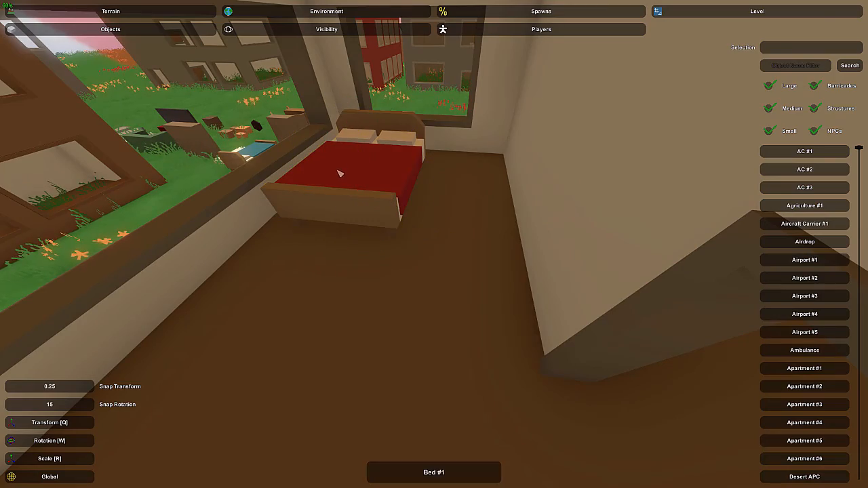
- Turn the red bed around and position it with its headboard against the window wall
key(w)
right_drag(352, 176, 434, 244)
key(d)
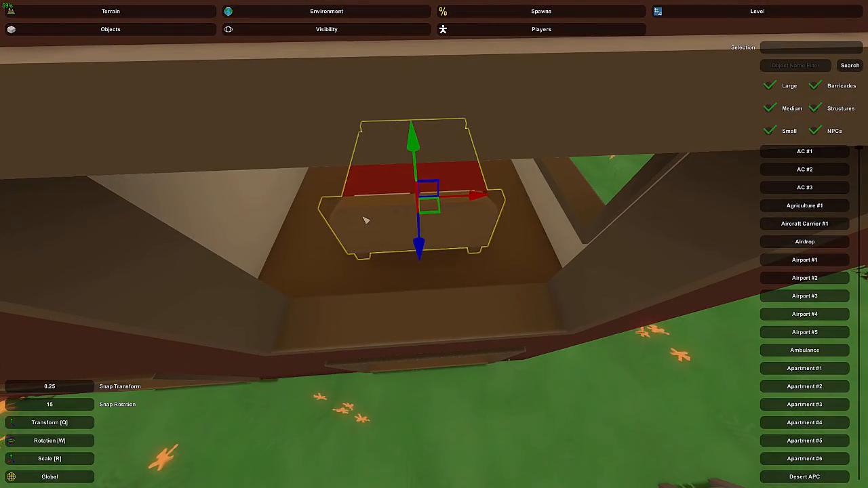
drag(425, 245, 425, 277)
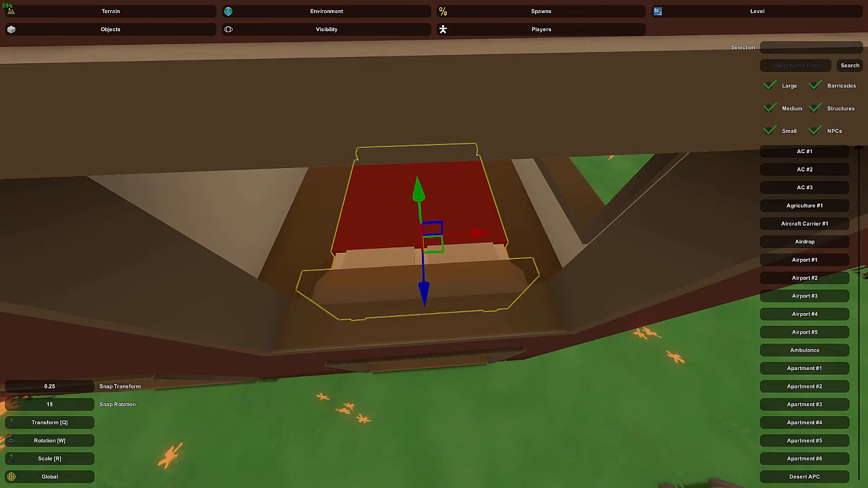
key(d)
right_drag(426, 277, 458, 272)
key(a)
key(d)
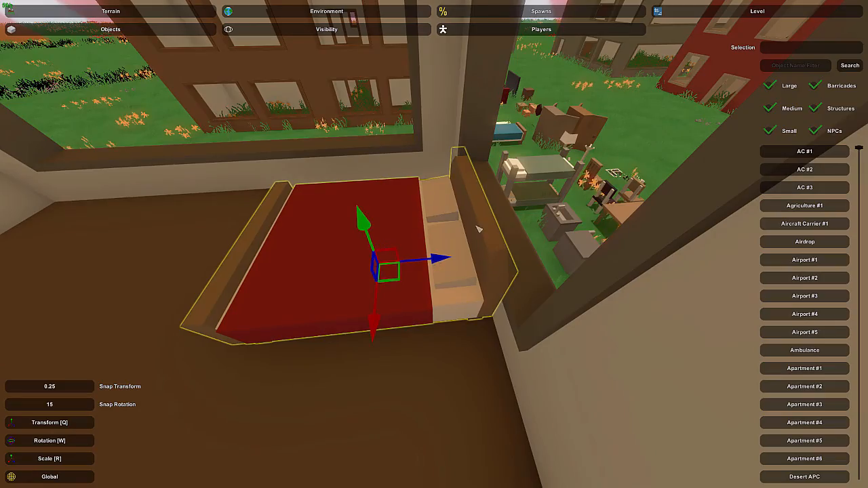
- Move a small wooden table from the furniture row into the room corner beside the red bed's headboard
click(478, 229)
right_drag(478, 229, 434, 244)
key(a)
key(d)
key(w)
key(s)
click(444, 252)
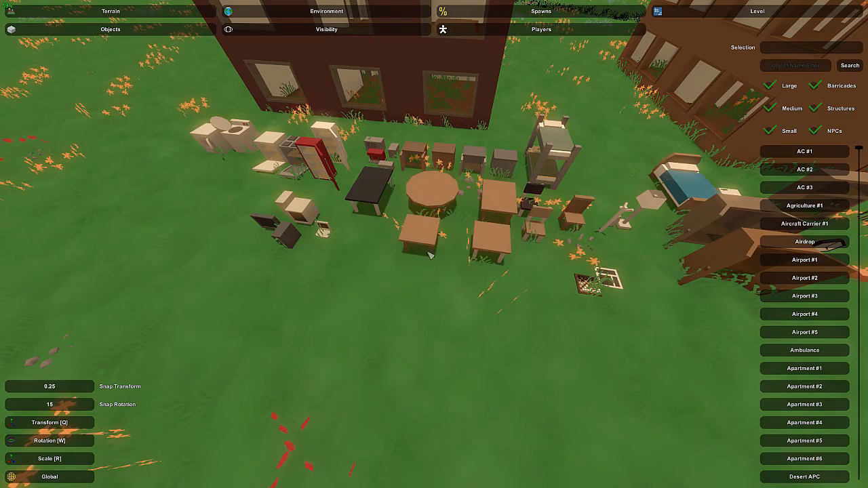
click(421, 242)
right_drag(466, 298, 433, 244)
key(w)
key(e)
click(464, 258)
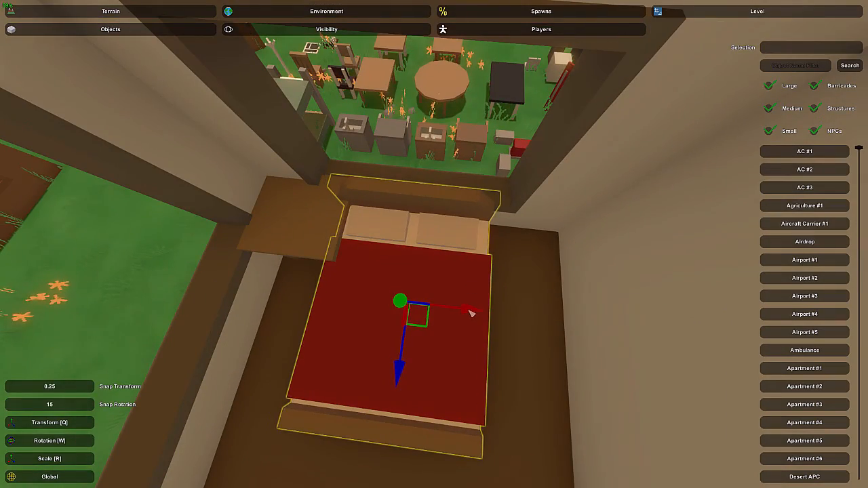
- Adjust the small table so it fits in the corner between the bed and the two windows
click(315, 232)
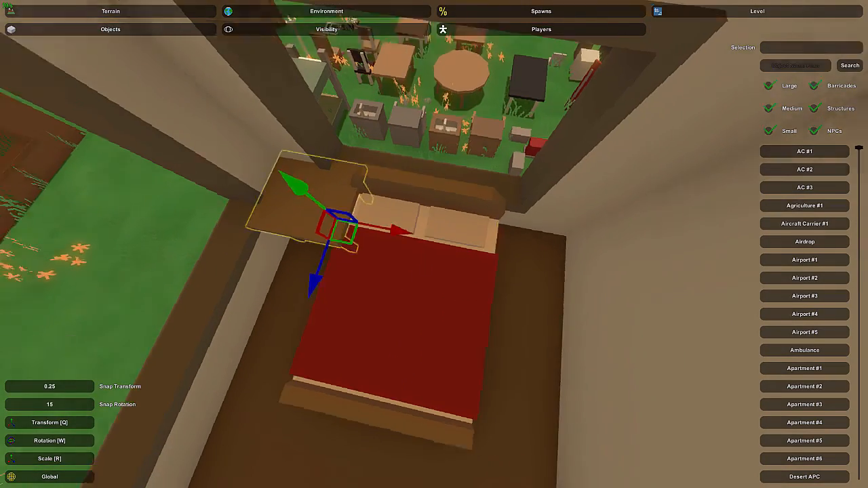
key(w)
right_drag(315, 232, 434, 244)
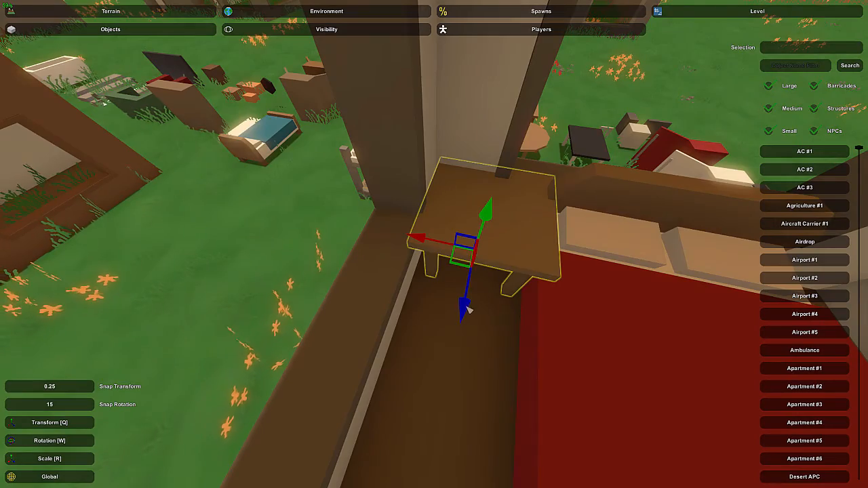
right_drag(466, 327, 428, 233)
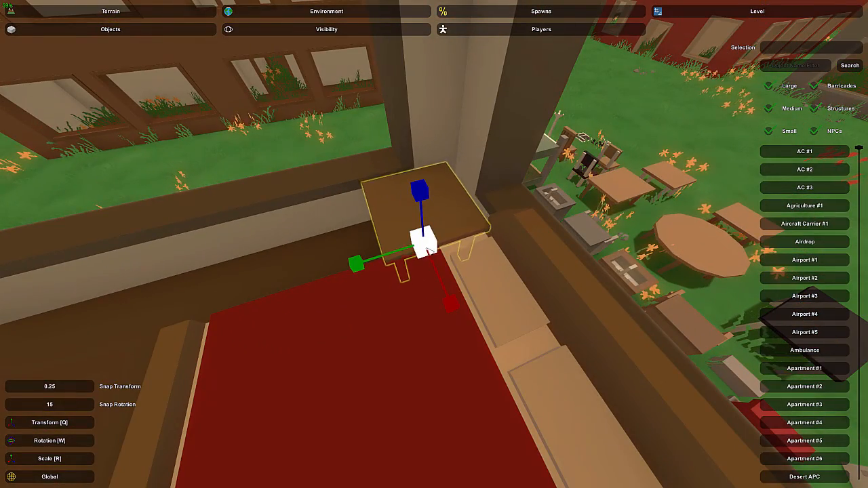
right_drag(430, 249, 455, 278)
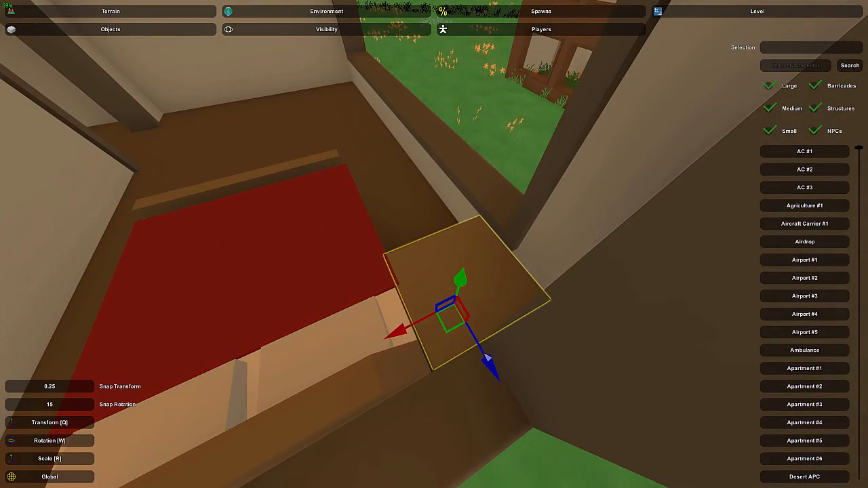
right_drag(486, 358, 438, 249)
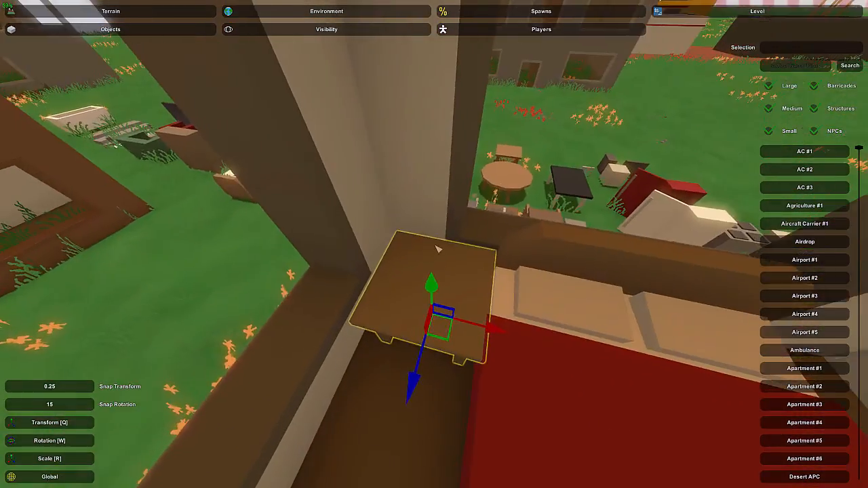
- Place the small lamp from the furniture row on the bedside table and rotate it in the corner
right_drag(478, 308, 433, 244)
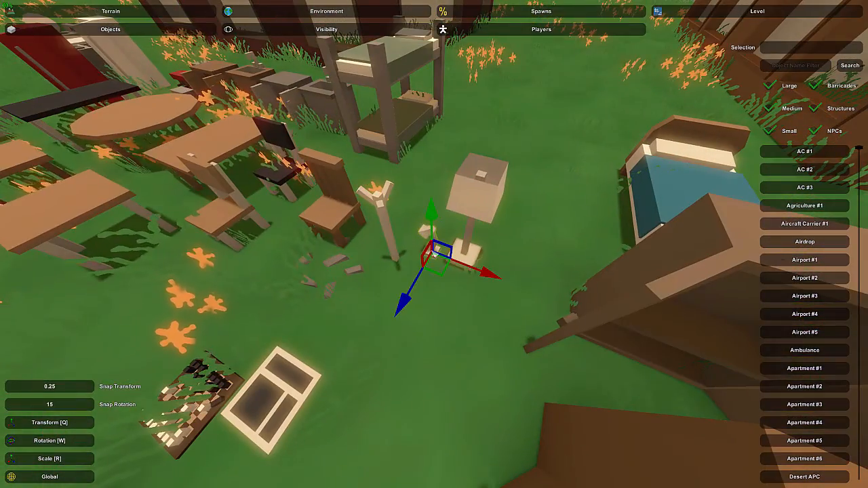
right_drag(439, 293, 434, 244)
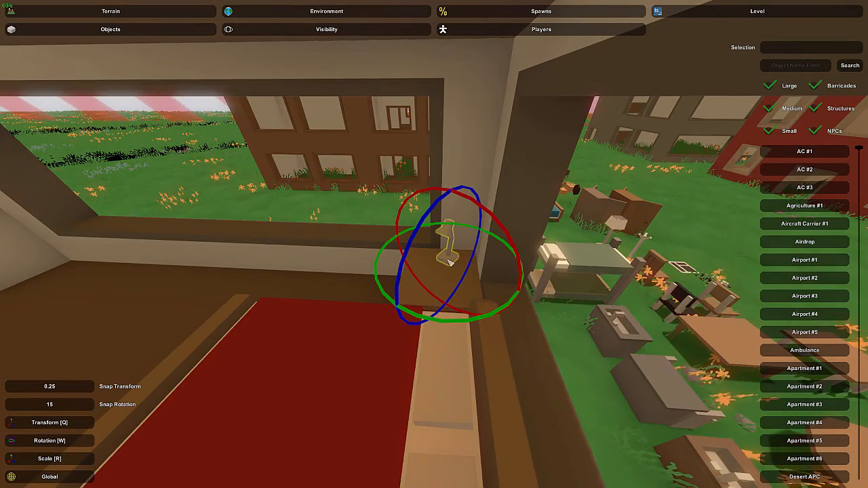
right_drag(434, 244, 433, 244)
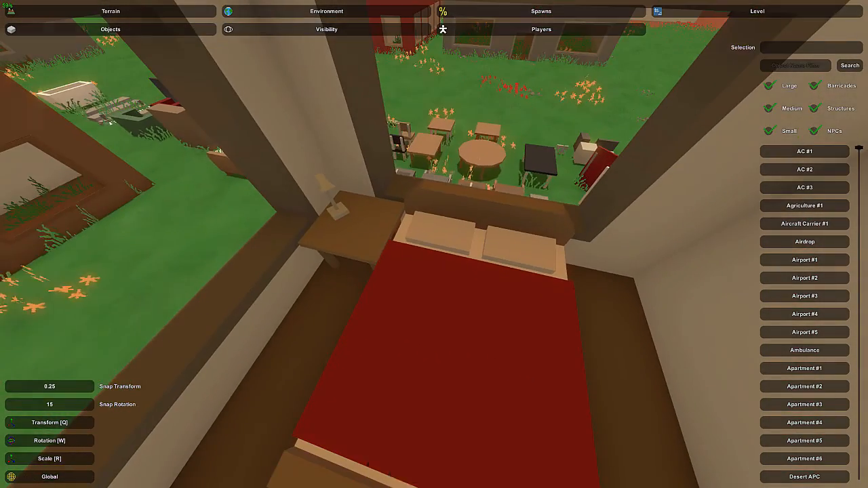
- Move the bedside table and its lamp to the opposite side of the red bed
right_drag(361, 239, 434, 244)
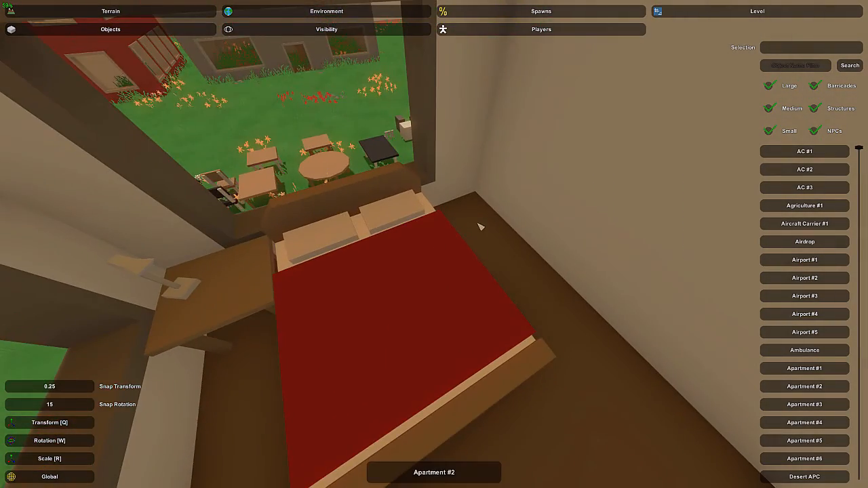
right_drag(479, 226, 434, 244)
click(441, 235)
key(q)
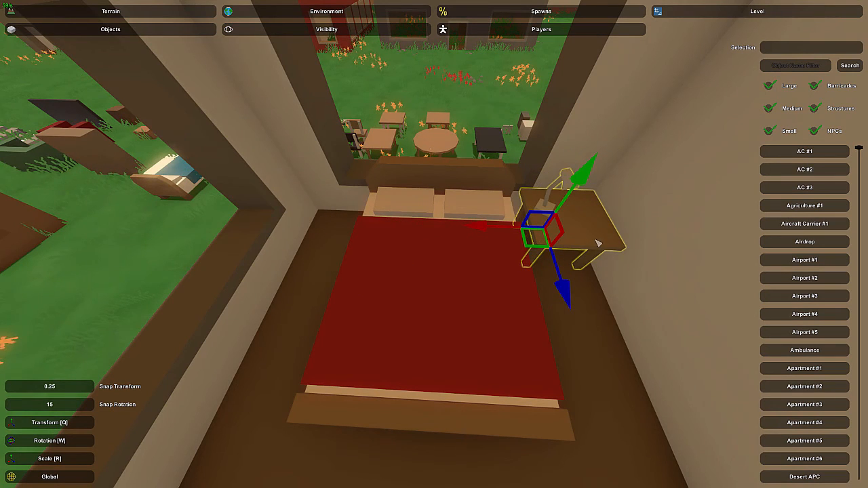
- Shift the bed, bedside table and lamp together sideways until the bed sits against the long window wall
right_drag(592, 244, 436, 249)
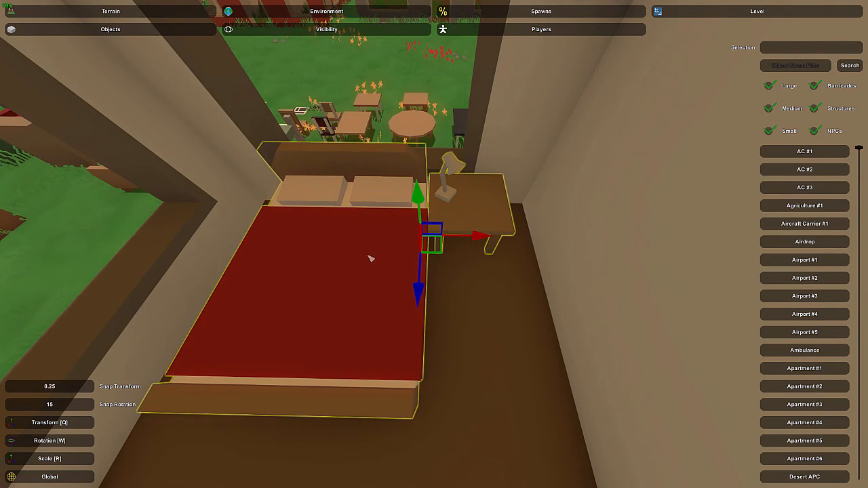
right_drag(370, 258, 434, 244)
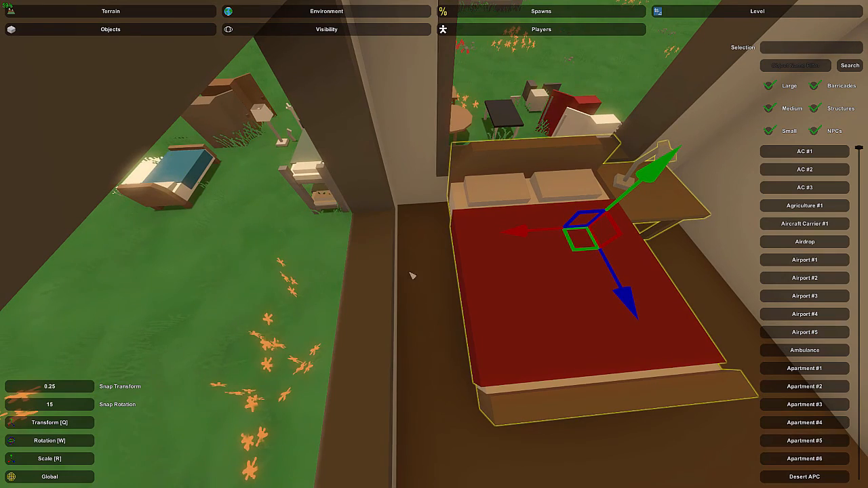
drag(526, 233, 478, 251)
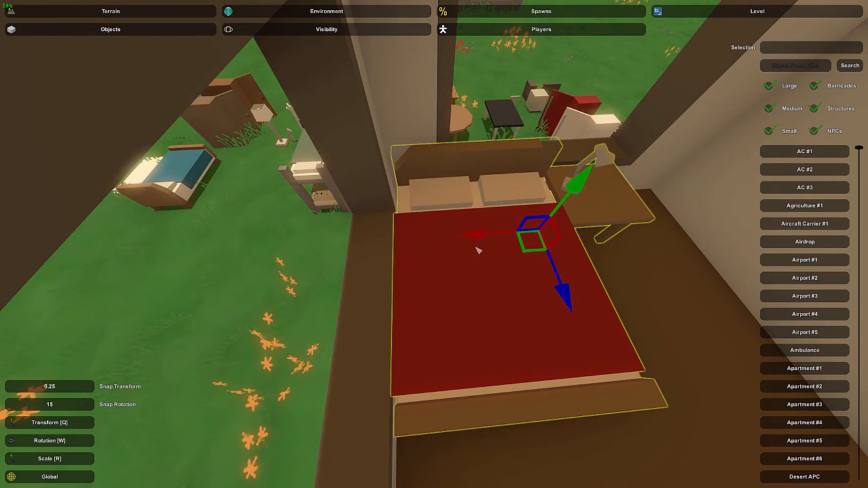
click(479, 251)
right_drag(478, 251, 434, 244)
- Place a copy of the Wardrobe #1 object from the furniture row in the bedroom near the bedside table and turn it to face the room
key(s)
key(a)
key(w)
right_drag(523, 276, 379, 225)
key(w)
key(d)
right_drag(583, 227, 483, 255)
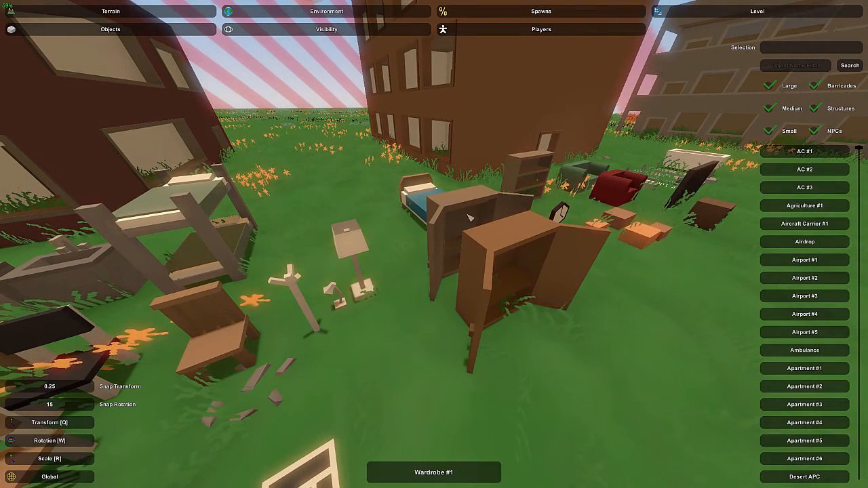
right_drag(380, 327, 210, 299)
key(w)
key(w)
mouse_move(434, 244)
right_down()
mouse_move(339, 257)
mouse_move(436, 248)
right_up()
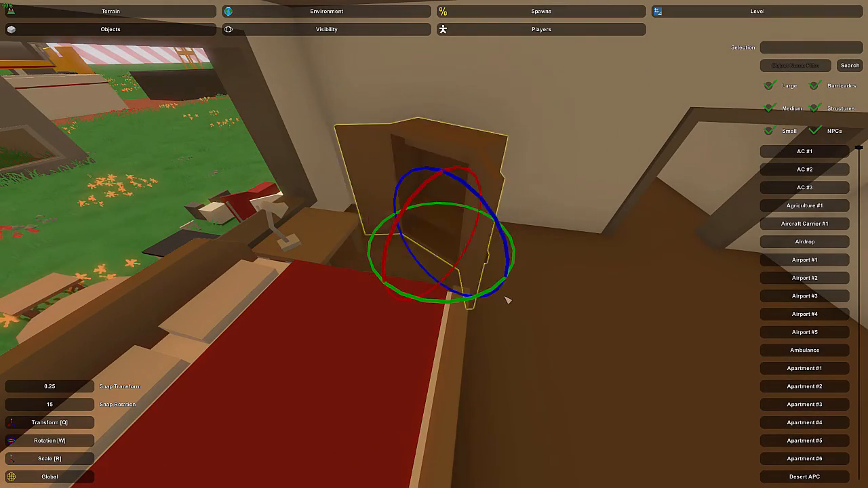
- Position the wardrobe against the wall between the bedside table and the doorway
key(q)
right_drag(522, 298, 446, 250)
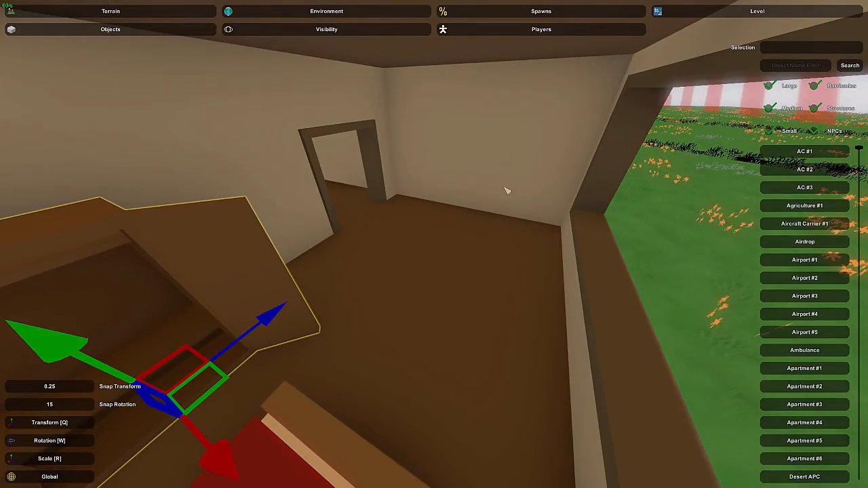
right_drag(505, 191, 357, 225)
key(a)
key(s)
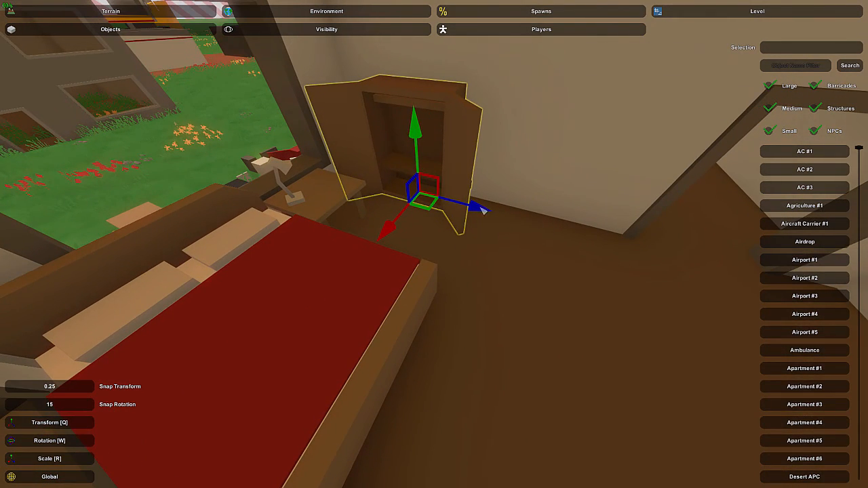
drag(483, 210, 517, 228)
right_drag(517, 228, 596, 203)
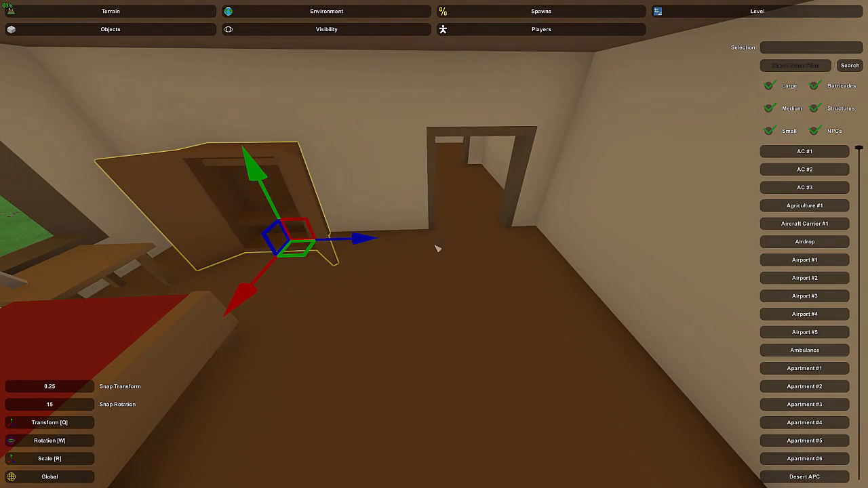
click(314, 204)
- Place a copy of the Shelf #3 bookshelf from the furniture row in the bedroom
key(s)
right_drag(313, 203, 156, 196)
right_drag(433, 244, 244, 236)
key(s)
key(d)
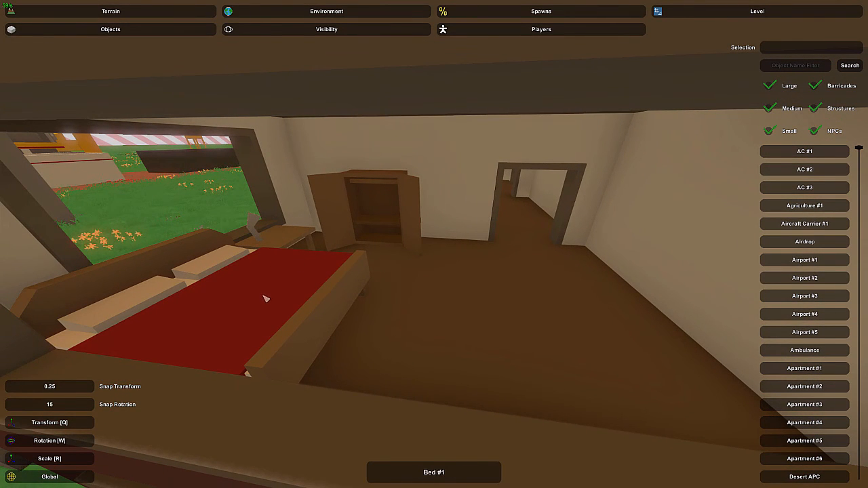
right_drag(421, 283, 790, 291)
key(w)
right_drag(434, 244, 431, 244)
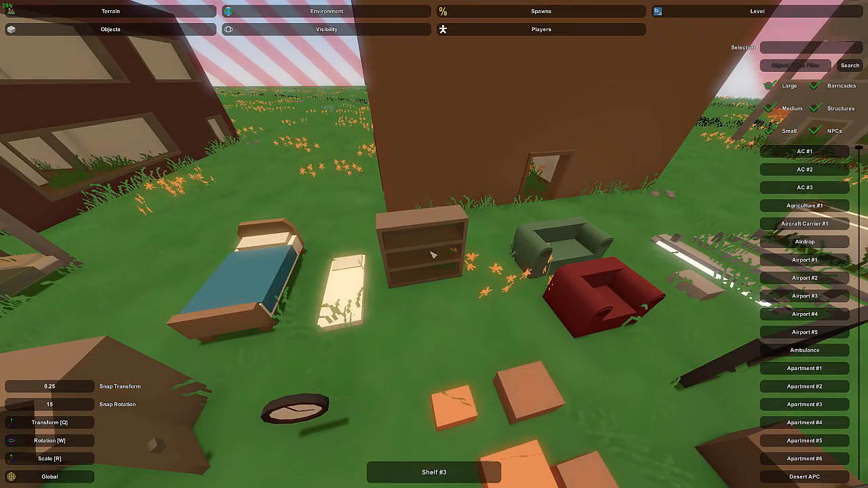
click(433, 254)
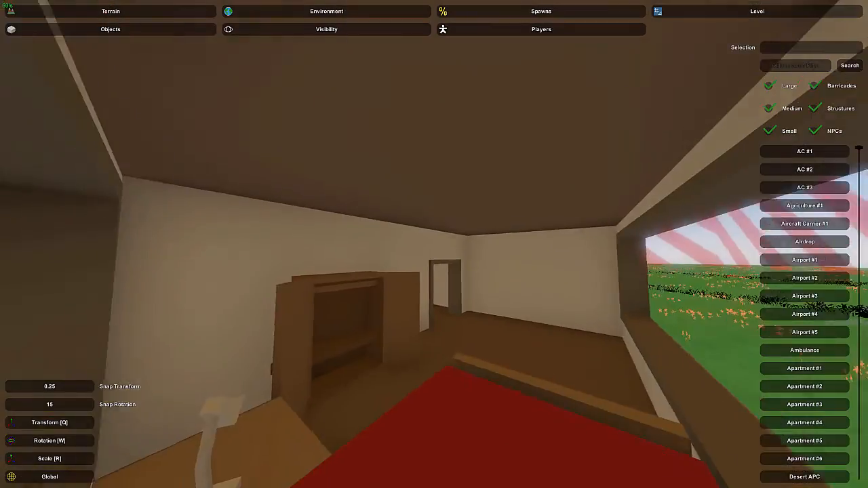
key(w)
right_drag(434, 244, 424, 271)
key(e)
- Rotate the bookshelf and set it against the far wall beside the doorway
key(w)
drag(372, 386, 549, 405)
right_drag(549, 406, 610, 413)
key(w)
key(w)
right_drag(434, 244, 712, 223)
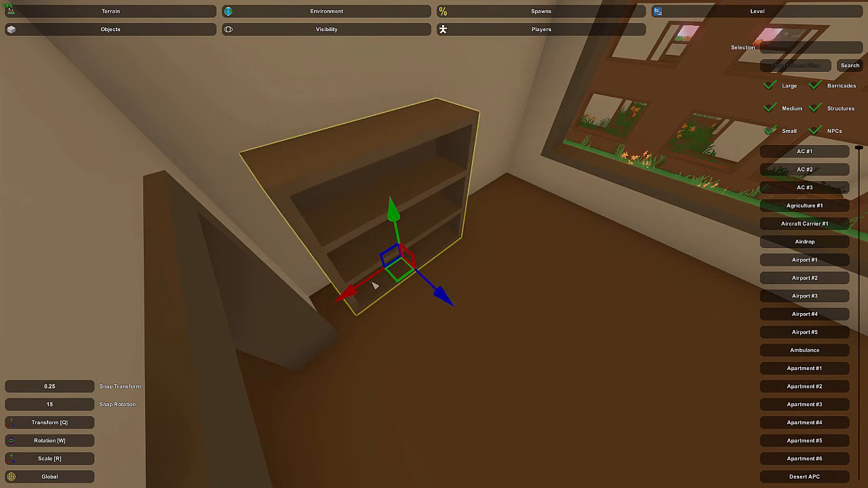
click(370, 288)
- Place a copy of the red Couch #2 in the corner between the bookshelf and the long window
right_drag(370, 287, 231, 278)
key(d)
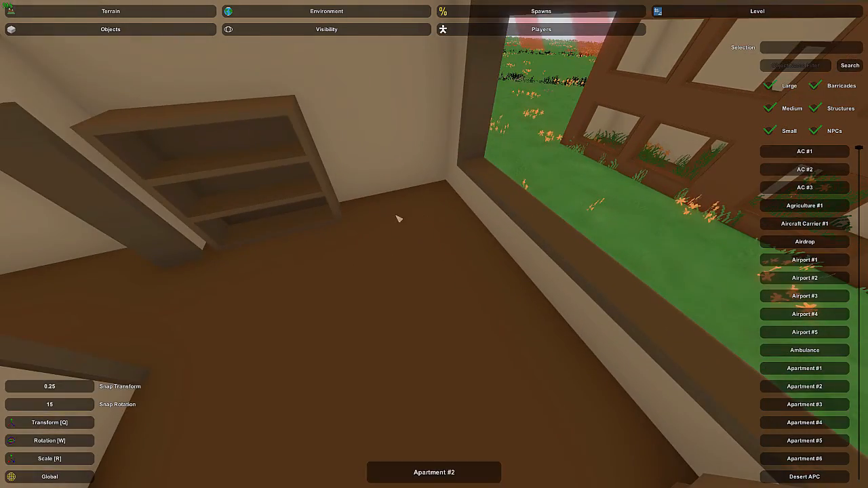
key(w)
right_drag(399, 219, 442, 240)
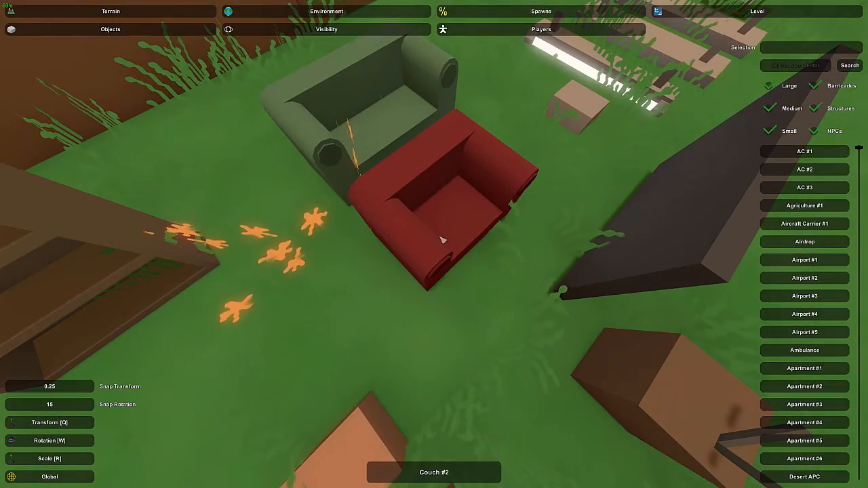
key(w)
right_drag(325, 265, 458, 270)
key(s)
key(w)
key(e)
key(w)
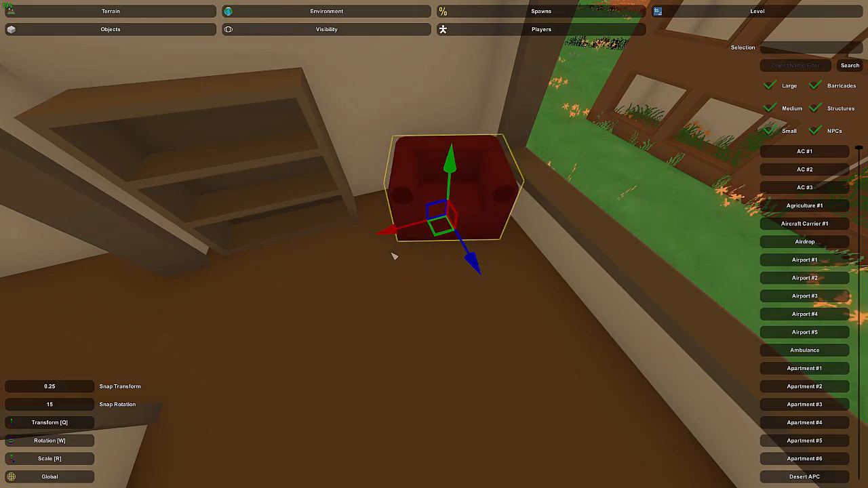
- Adjust the red couch in its corner so it faces into the bedroom
key(d)
right_drag(394, 256, 705, 207)
key(a)
click(440, 249)
key(w)
key(s)
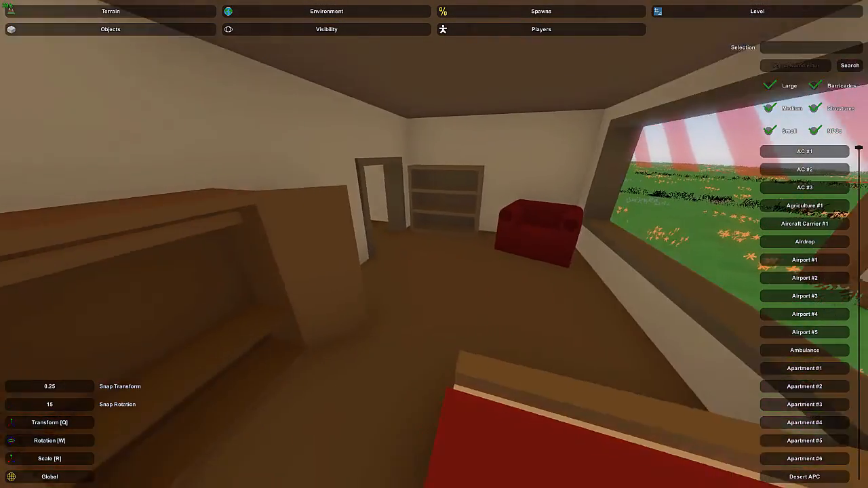
- Examine the furnished bedroom and the empty neighbouring rooms on the upper floor
key(d)
right_drag(434, 244, 387, 178)
key(w)
click(440, 238)
key(s)
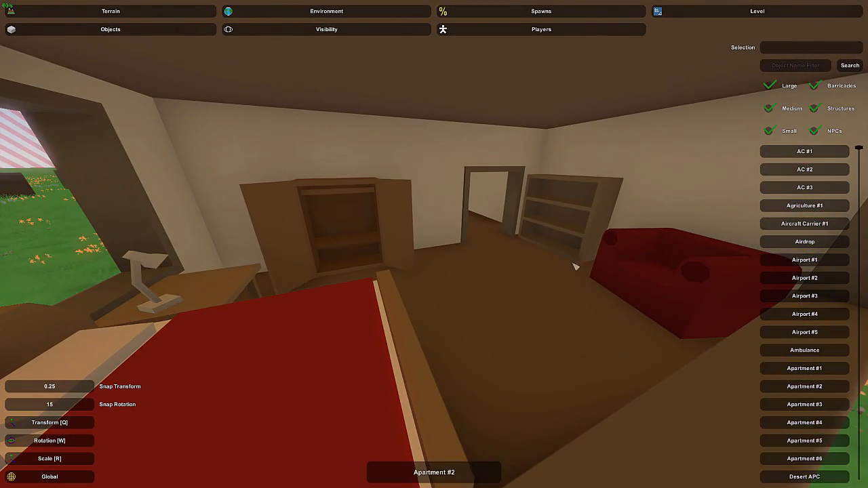
key(s)
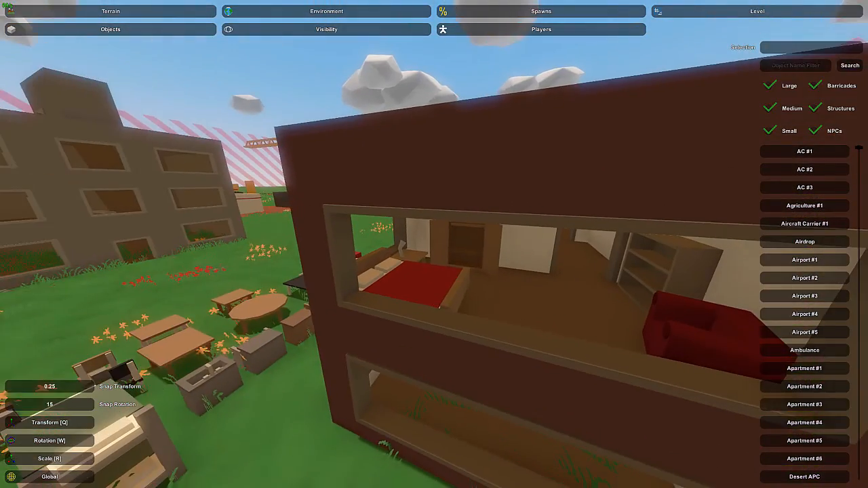
key(w)
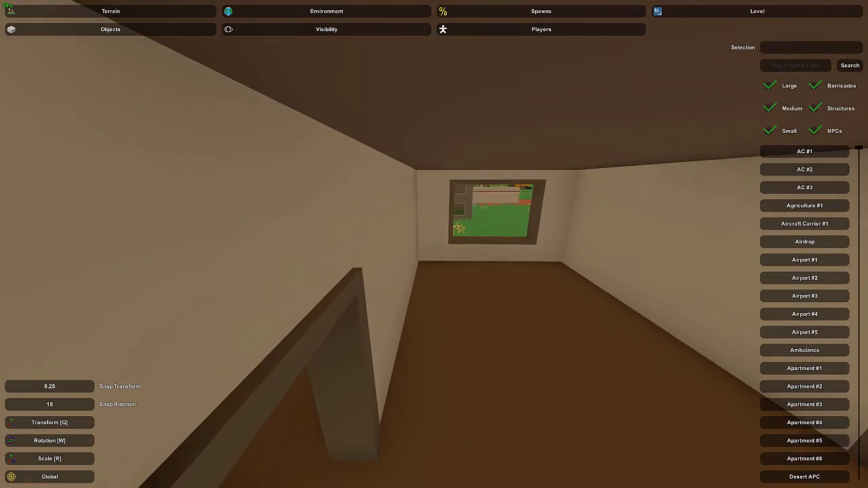
right_drag(435, 246, 424, 318)
right_drag(510, 219, 298, 220)
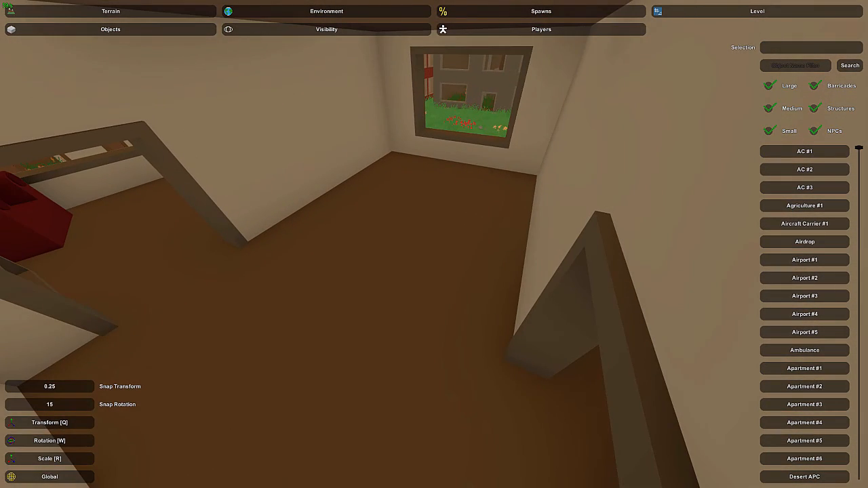
key(d)
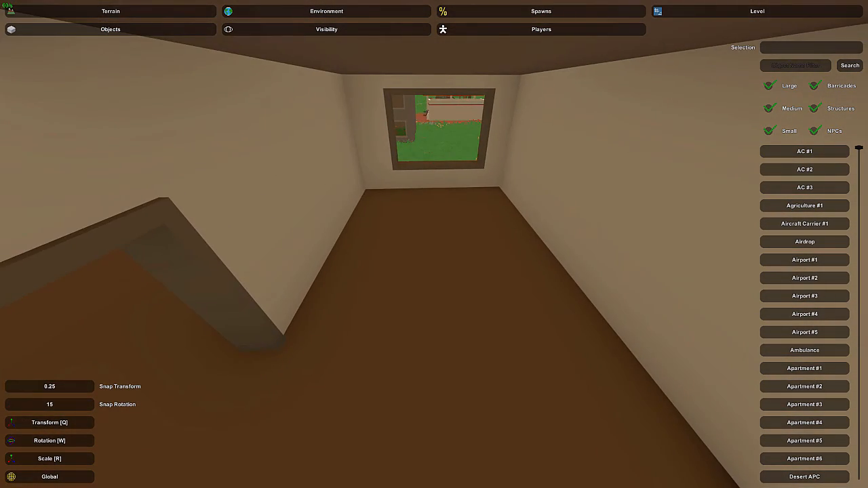
key(d)
right_drag(433, 244, 510, 268)
key(w)
key(w)
key(d)
key(d)
- Copy the grey counter and grey sink cabinet from the furniture row into the upper-floor middle room
right_drag(445, 211, 468, 115)
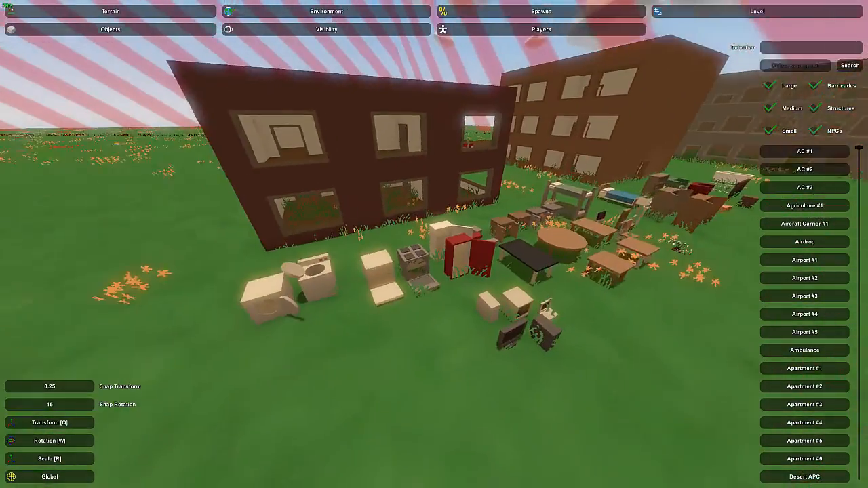
key(w)
right_drag(434, 244, 409, 286)
shift+click(469, 289)
key(ctrl+c)
key(ctrl+v)
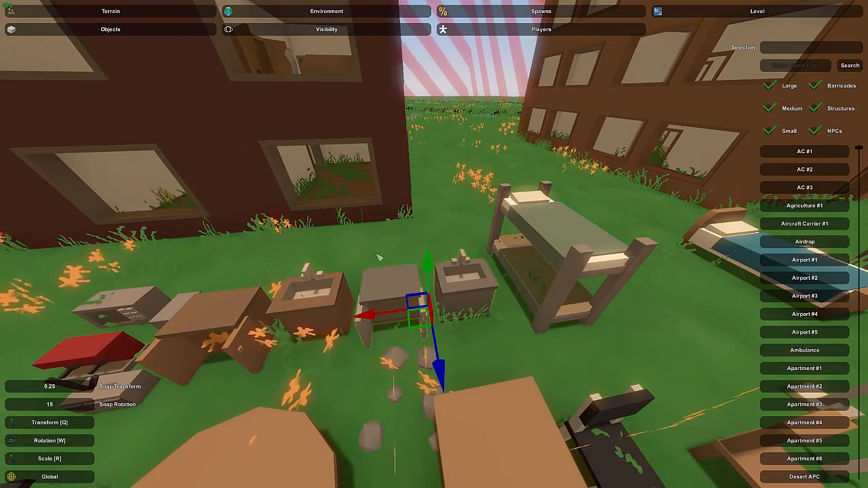
key(e)
right_drag(434, 244, 502, 400)
key(w)
key(e)
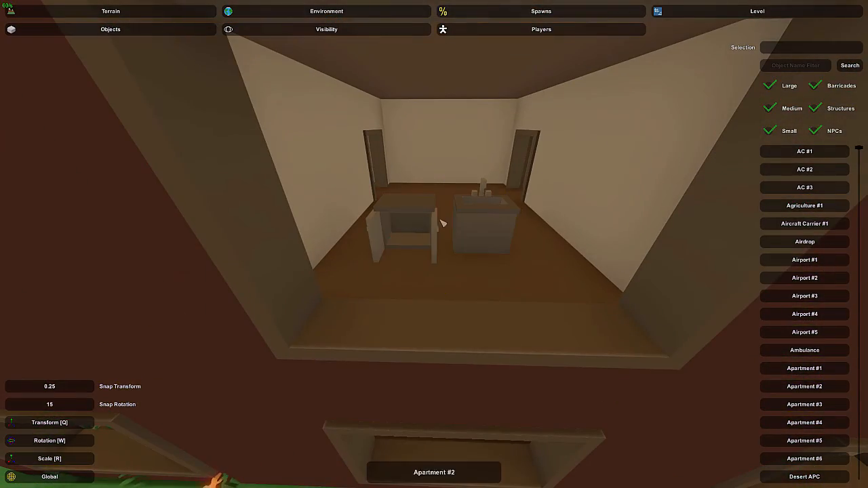
- Turn the grey sink cabinet around and place it below the middle room's window
key(w)
right_drag(422, 220, 136, 285)
click(432, 251)
right_drag(432, 251, 434, 339)
key(e)
key(w)
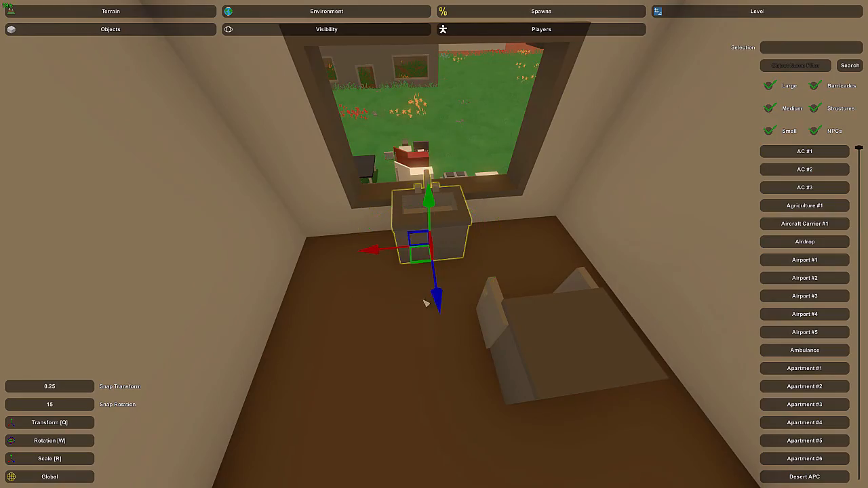
- Align the sink cabinet's back with the wall below the window
key(d)
right_drag(426, 303, 251, 353)
key(w)
right_drag(434, 258, 383, 244)
key(w)
key(d)
key(s)
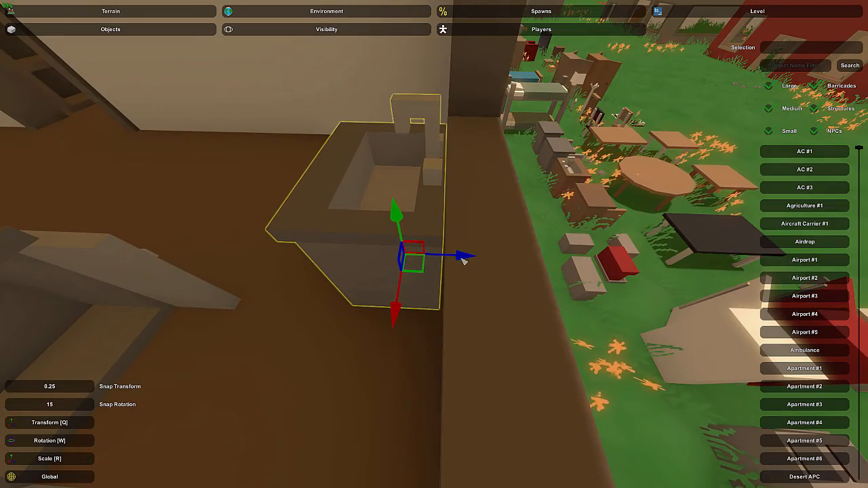
key(d)
right_drag(464, 261, 224, 271)
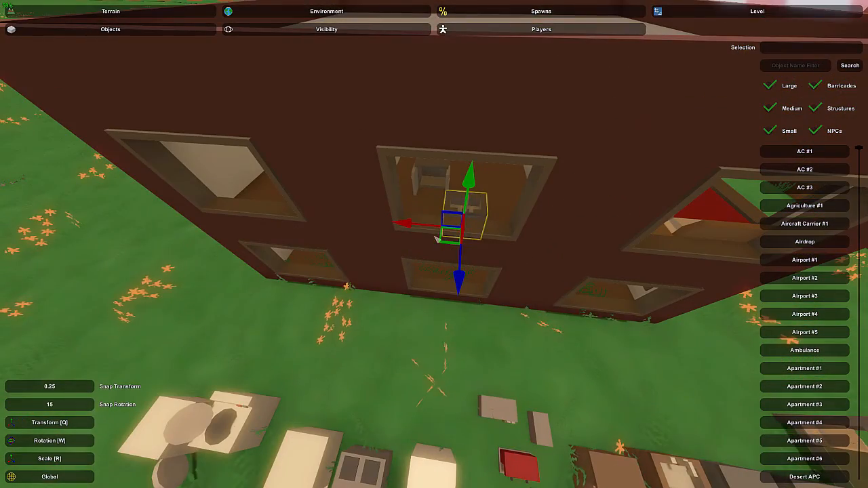
- Line up the grey counter beside the sink and add a second counter on the sink's other side
right_drag(399, 233, 403, 221)
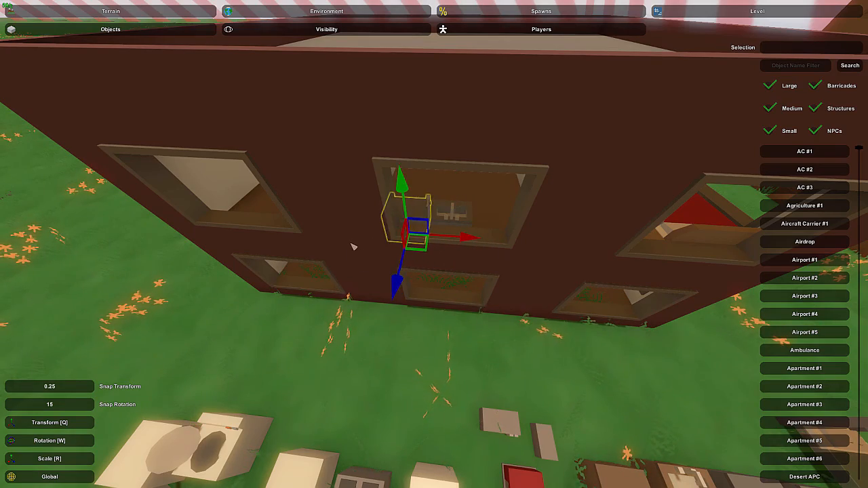
key(d)
right_drag(354, 250, 433, 244)
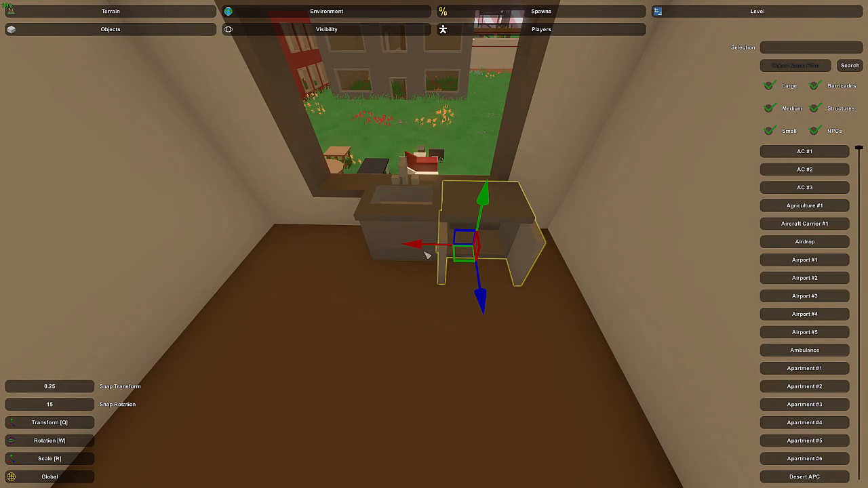
drag(443, 245, 278, 279)
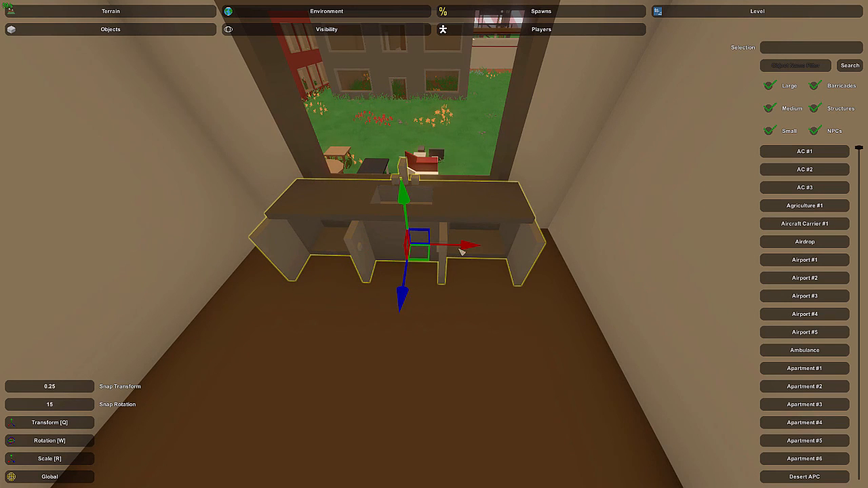
- Shift the sink and counters sideways and add a third counter to complete the row below the window
drag(469, 248, 441, 253)
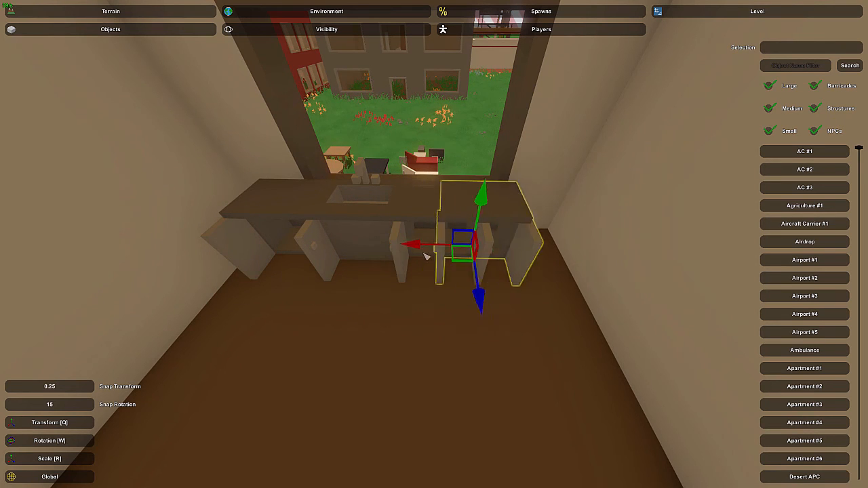
key(d)
right_drag(454, 263, 435, 246)
key(a)
shift+click(359, 237)
key(a)
right_drag(359, 236, 271, 225)
key(d)
key(d)
click(391, 224)
- Copy the white fridge from the prepared objects outside into the middle room
key(s)
key(d)
right_drag(434, 244, 513, 200)
key(d)
key(w)
key(w)
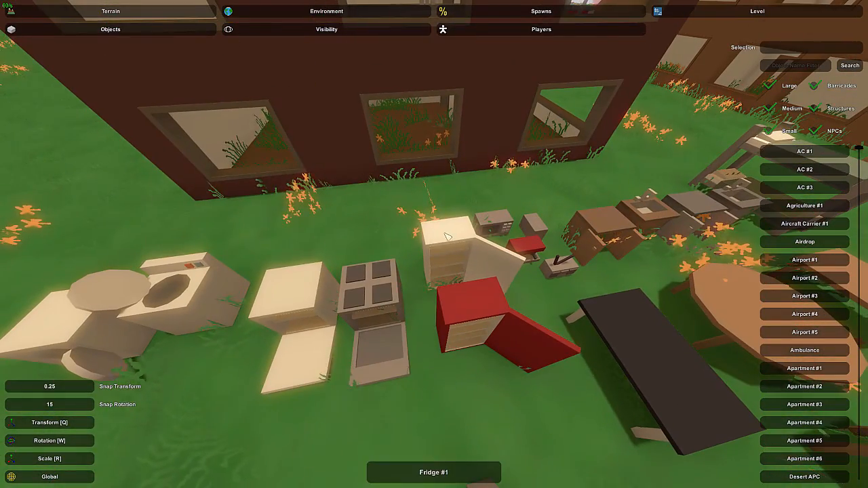
click(441, 247)
right_drag(440, 248, 393, 291)
key(w)
key(e)
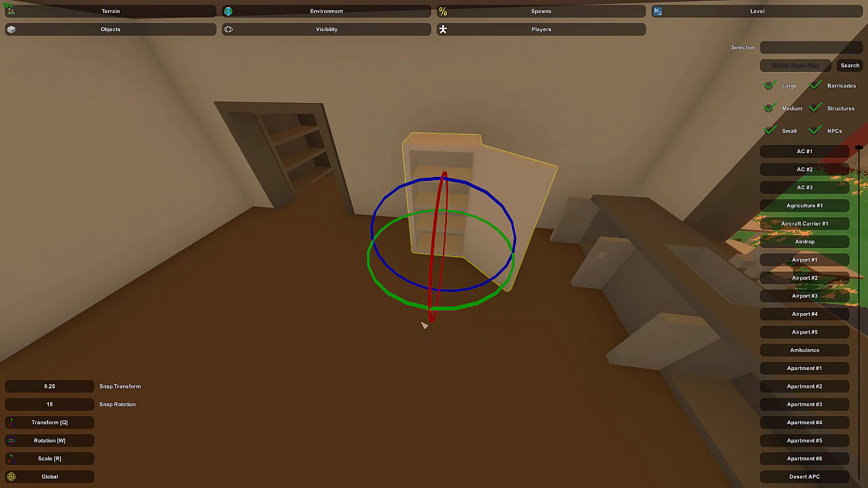
- Turn the fridge so its back faces the side wall and its shelves face the kitchen
key(q)
key(d)
right_drag(432, 325, 266, 335)
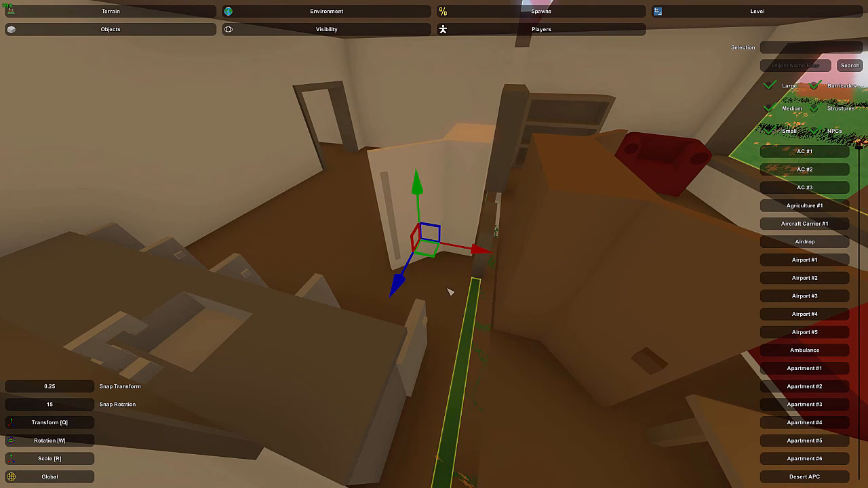
right_drag(459, 216, 610, 234)
key(a)
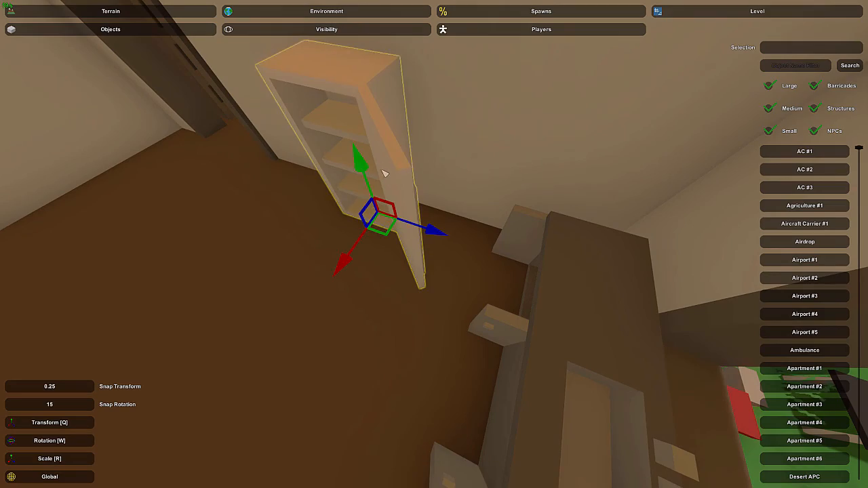
right_drag(390, 166, 305, 167)
key(d)
- Copy the grey oven and the white dishwasher together from the prepared objects into the kitchen
right_drag(429, 249, 109, 183)
key(s)
key(d)
key(d)
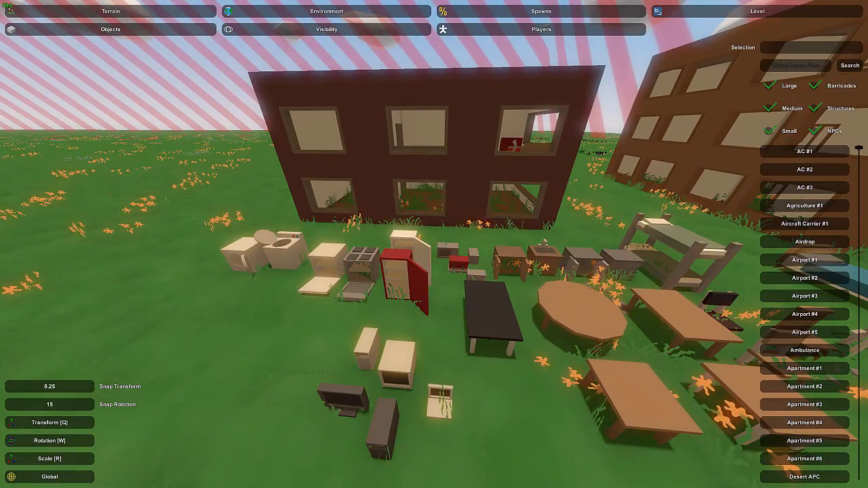
key(w)
right_drag(434, 244, 386, 315)
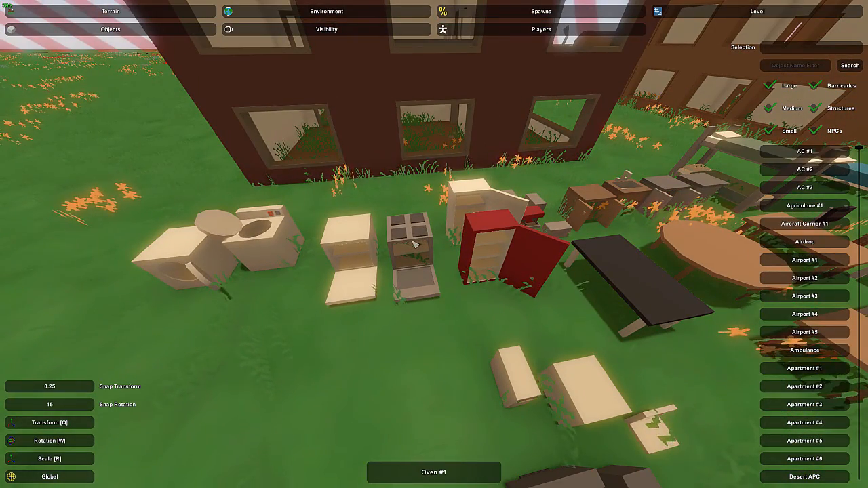
click(414, 244)
click(413, 243)
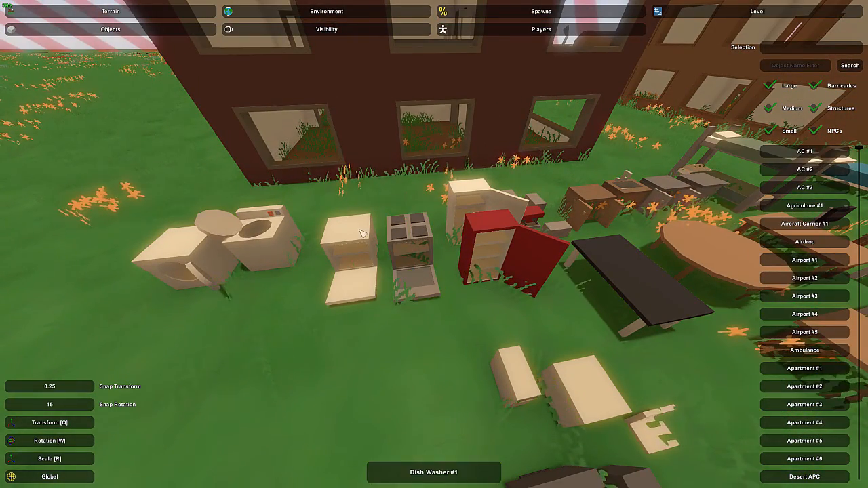
click(403, 235)
shift+click(356, 234)
right_drag(357, 234, 366, 115)
key(w)
key(w)
right_drag(434, 244, 345, 319)
- Rotate the oven and dishwasher so their open doors face into the kitchen
key(e)
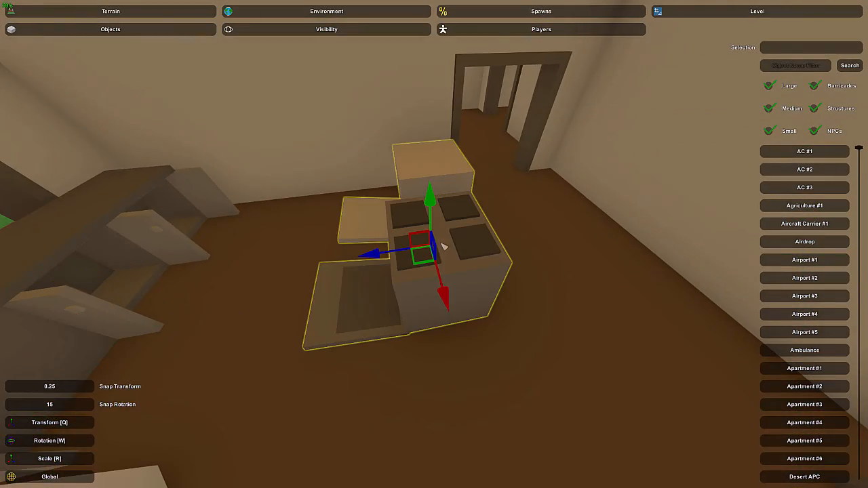
right_drag(443, 246, 433, 265)
drag(454, 301, 514, 293)
key(a)
right_drag(554, 197, 621, 230)
- Set the dishwasher against the wall, match the oven's position to it, and slide the oven alongside
click(502, 227)
key(q)
drag(502, 311, 451, 268)
drag(396, 251, 432, 238)
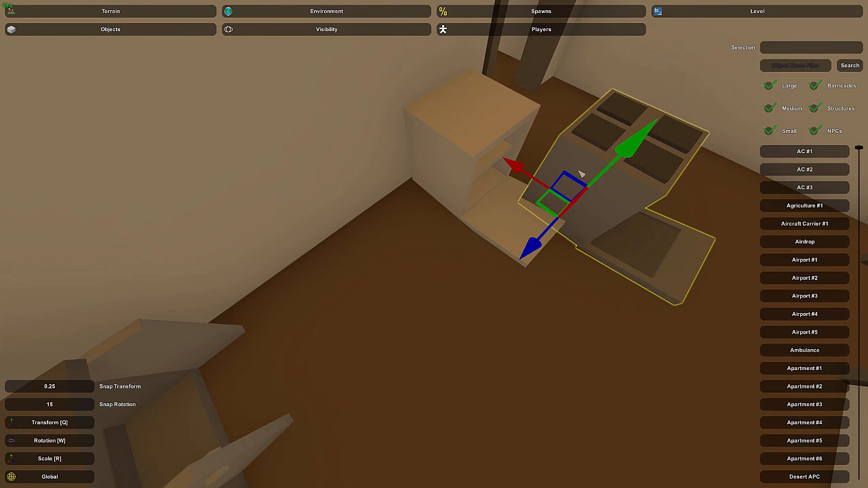
key(ctrl+n)
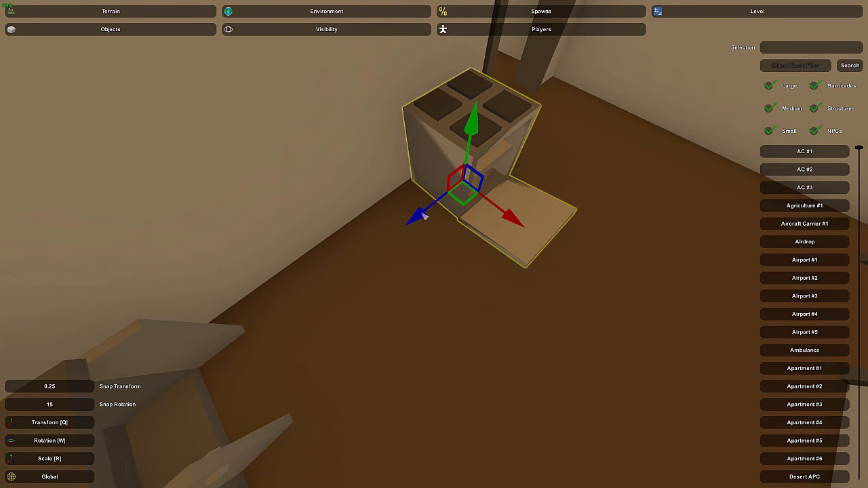
drag(423, 215, 372, 252)
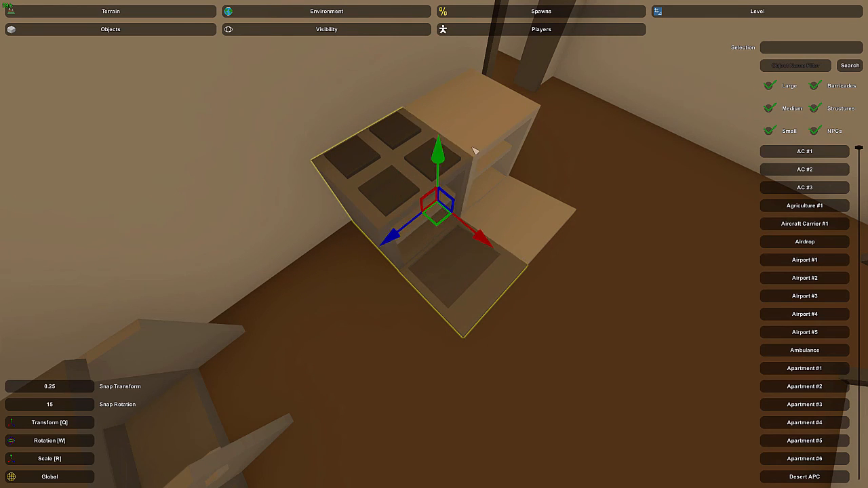
- Shift the oven and dishwasher along the wall and leave a small gap between the two appliances
shift+click(474, 151)
key(d)
right_drag(474, 151, 434, 244)
drag(473, 258, 451, 260)
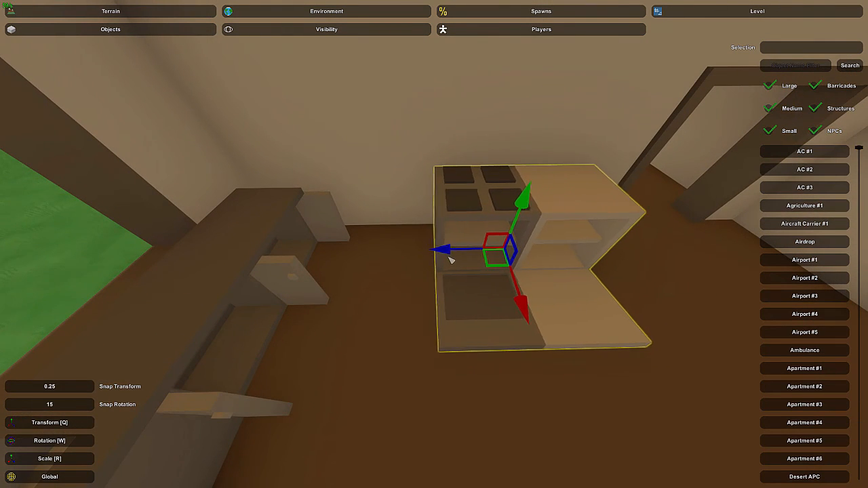
right_drag(434, 244, 438, 245)
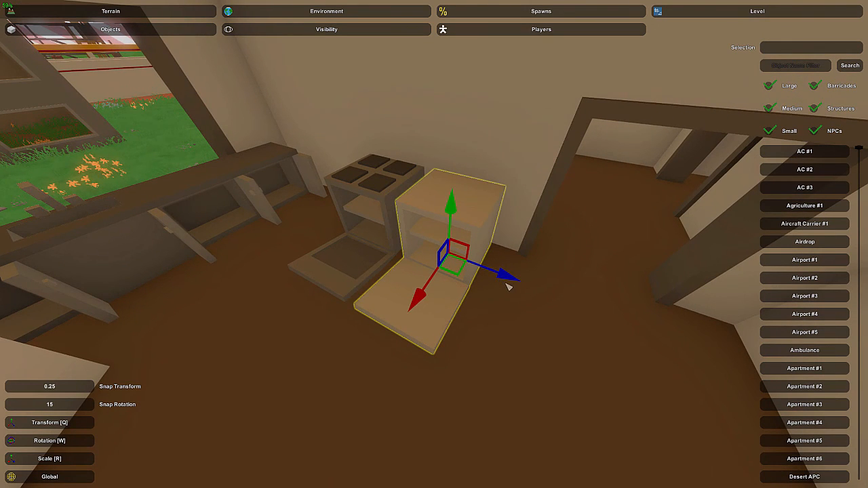
right_drag(485, 232, 536, 232)
key(a)
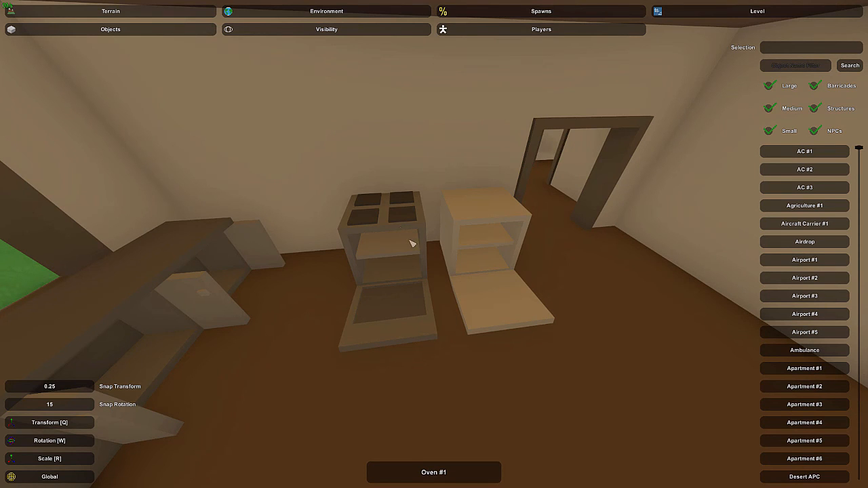
- Adjust the oven and dishwasher together so their backs meet the wall beside the doorway
right_drag(412, 243, 325, 243)
key(w)
key(d)
click(437, 249)
shift+click(419, 203)
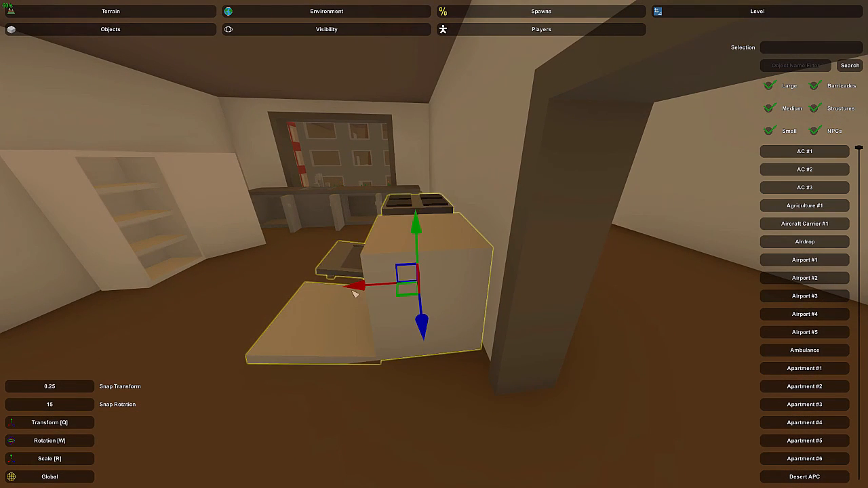
key(a)
- Slide the white fridge along its wall until it stands beside the doorway
right_drag(372, 269, 317, 294)
key(w)
key(d)
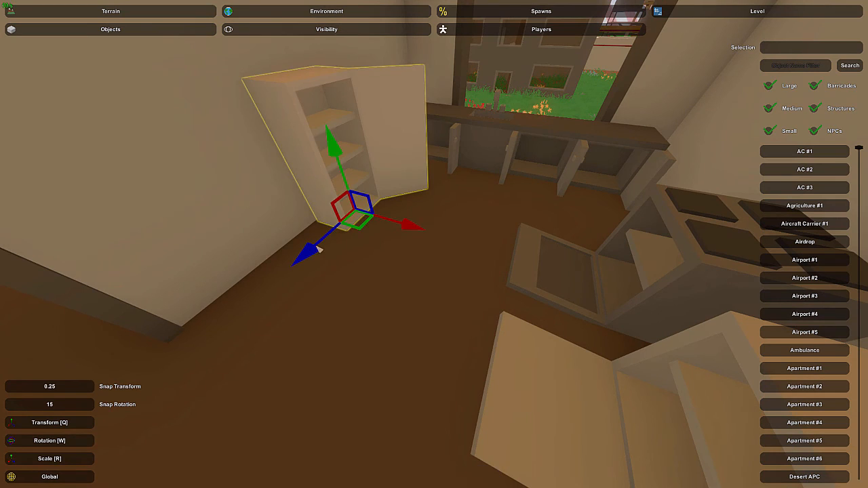
drag(319, 249, 261, 317)
- Examine the kitchen layout from several sides, checking the fridge, counters, oven and dishwasher
key(s)
right_drag(217, 273, 218, 215)
key(w)
right_drag(488, 271, 436, 254)
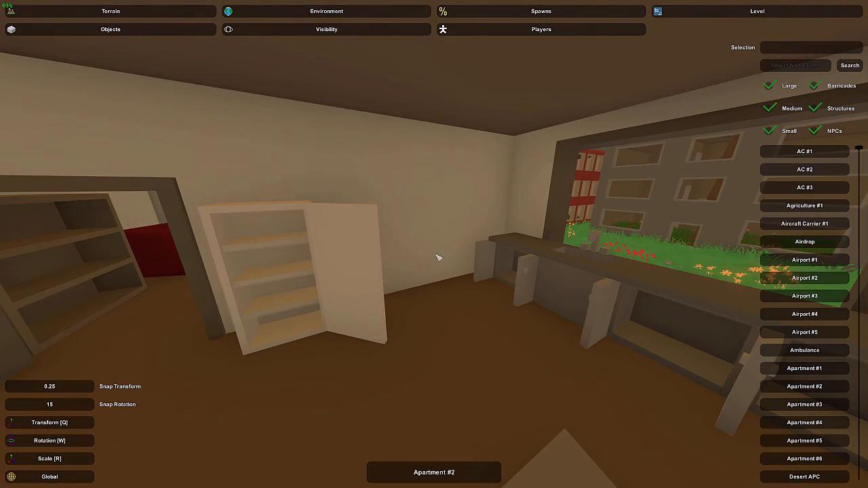
key(s)
right_drag(424, 321, 522, 344)
key(a)
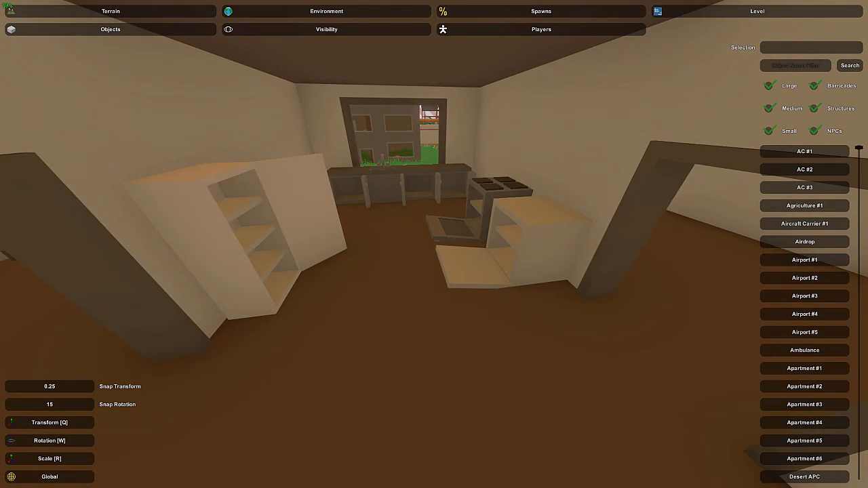
key(s)
right_drag(434, 244, 298, 227)
key(d)
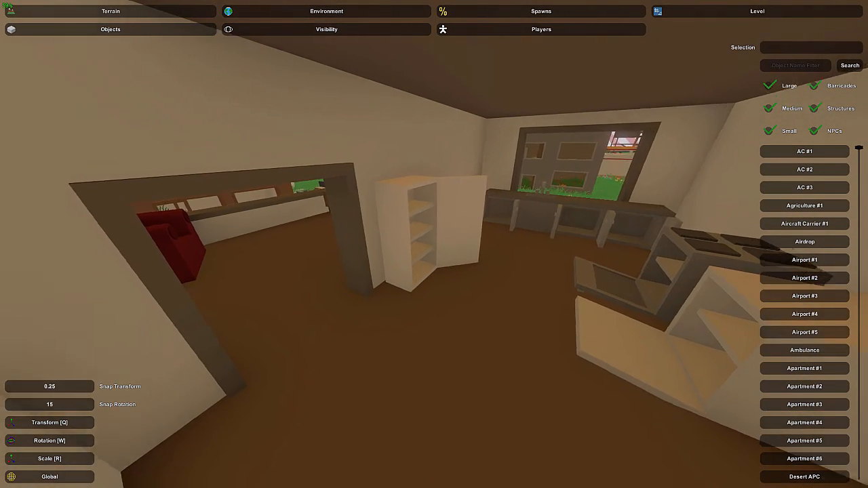
- Copy the green couch into the empty room and turn it with its back against the wall near the window
key(s)
right_drag(434, 244, 651, 292)
key(a)
key(d)
key(w)
key(d)
key(w)
key(d)
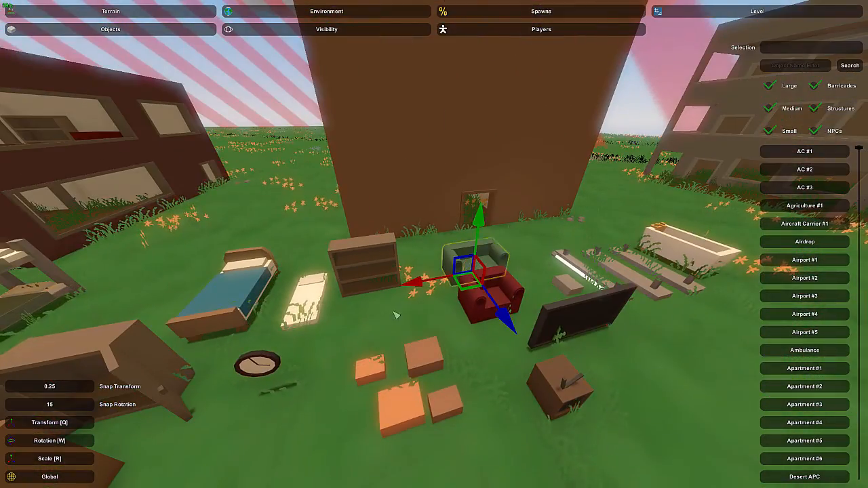
key(w)
right_drag(394, 313, 380, 278)
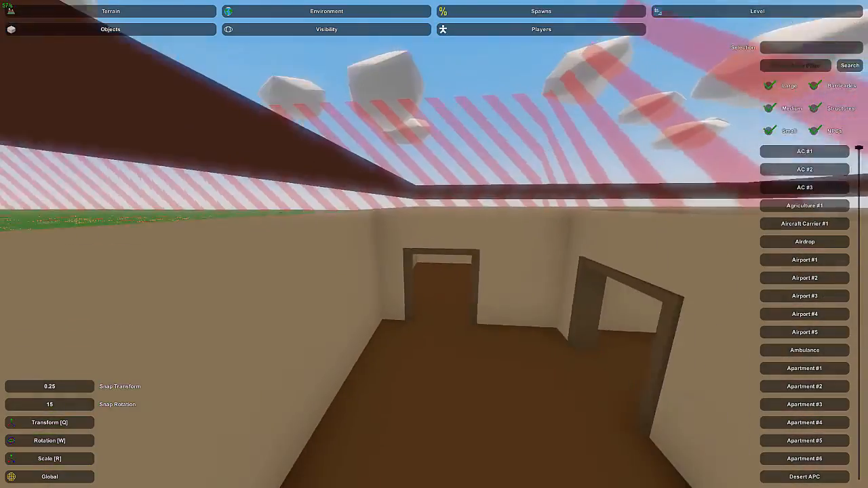
mouse_move(434, 244)
right_down()
mouse_move(637, 359)
mouse_move(617, 380)
mouse_move(624, 359)
mouse_move(692, 362)
mouse_move(450, 245)
right_up()
key(s)
key(w)
key(e)
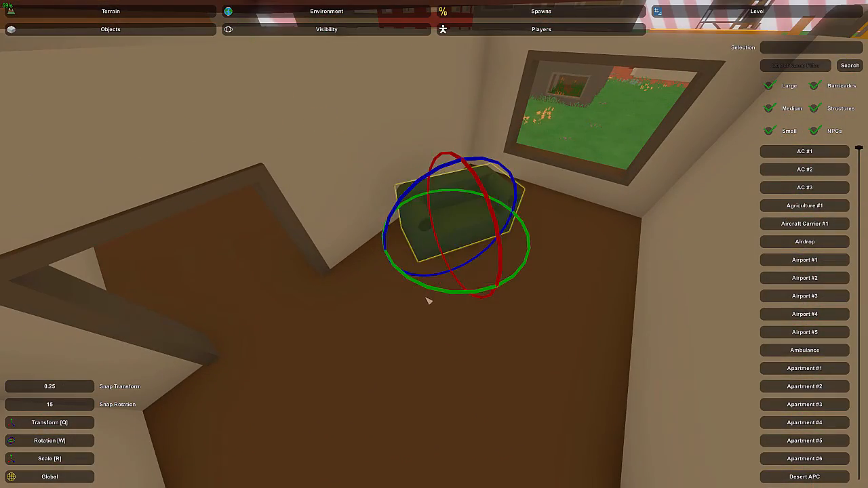
right_drag(444, 289, 439, 259)
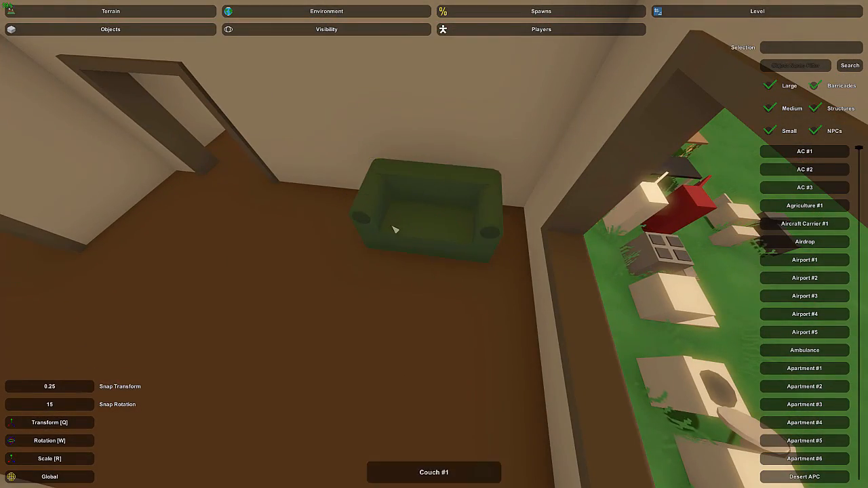
- Copy the flat-screen television into the couch room and mount it on the wall opposite the couch
key(w)
right_drag(394, 229, 481, 176)
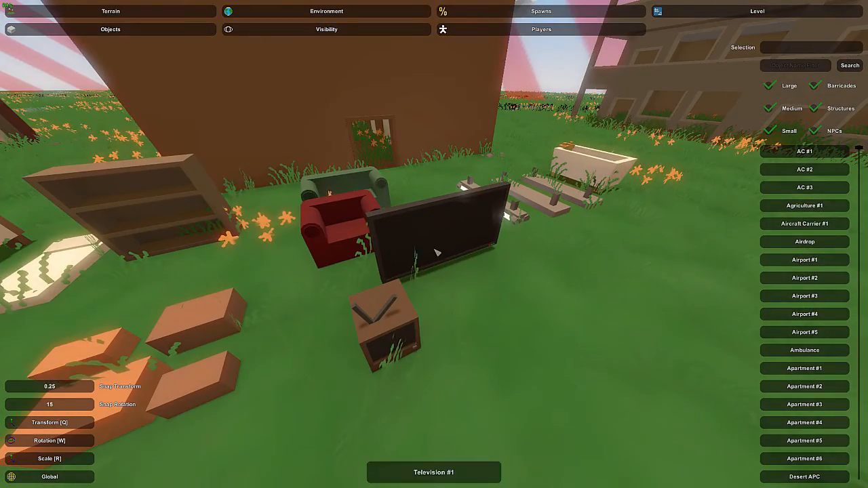
key(w)
right_drag(492, 297, 442, 228)
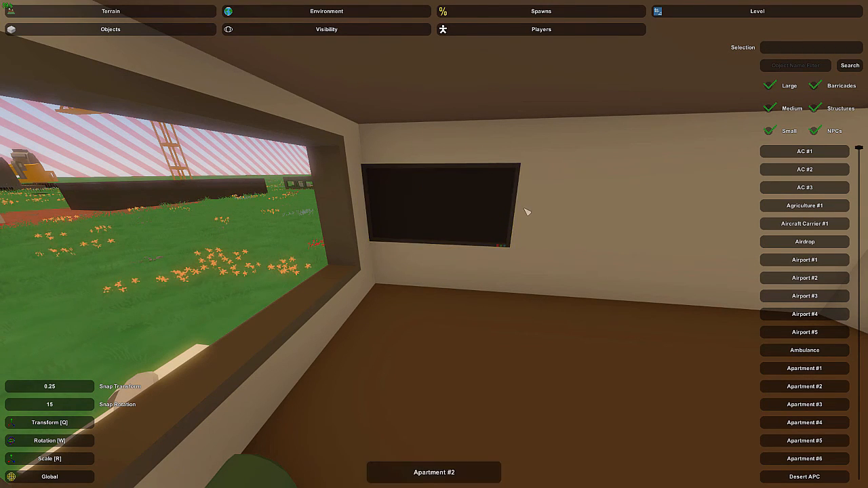
- Shift the green couch along its wall closer to the window
right_drag(536, 221, 431, 249)
click(431, 259)
click(472, 249)
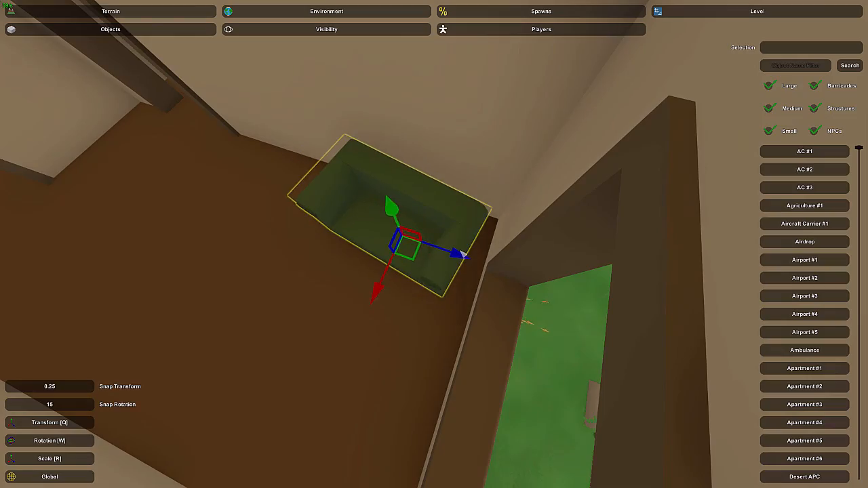
- Add the round wooden table to the room below the wall-mounted television, in front of the couch
key(w)
right_drag(460, 251, 434, 244)
click(392, 230)
key(a)
key(w)
key(e)
key(d)
key(a)
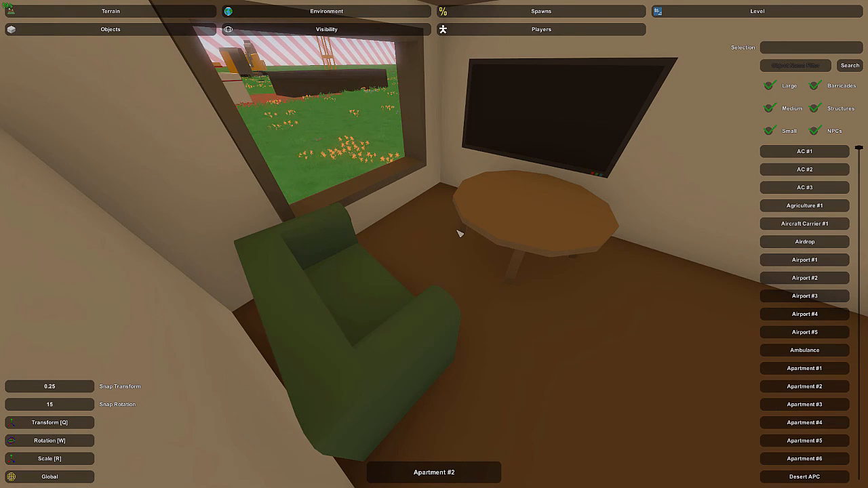
- Copy the small square wooden table into the room and place it against the wall beside the couch
mouse_move(434, 244)
right_down()
mouse_move(442, 251)
mouse_move(434, 244)
right_up()
key(w)
key(w)
click(441, 270)
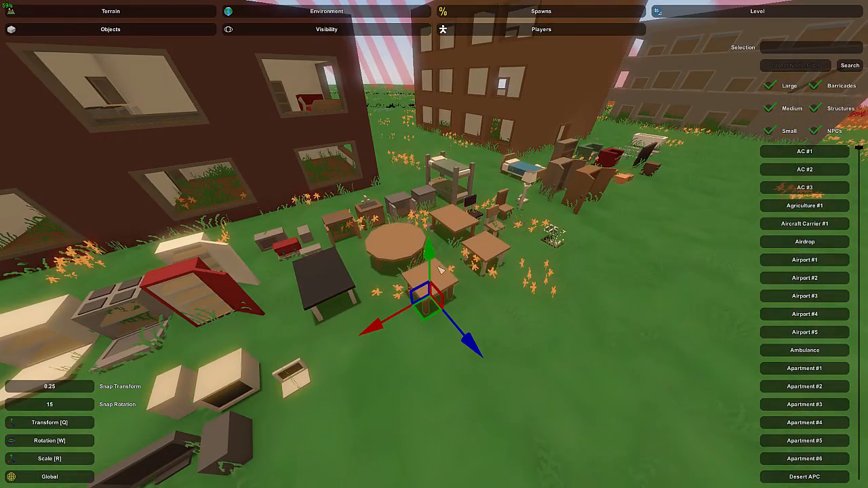
right_drag(479, 297, 438, 251)
key(w)
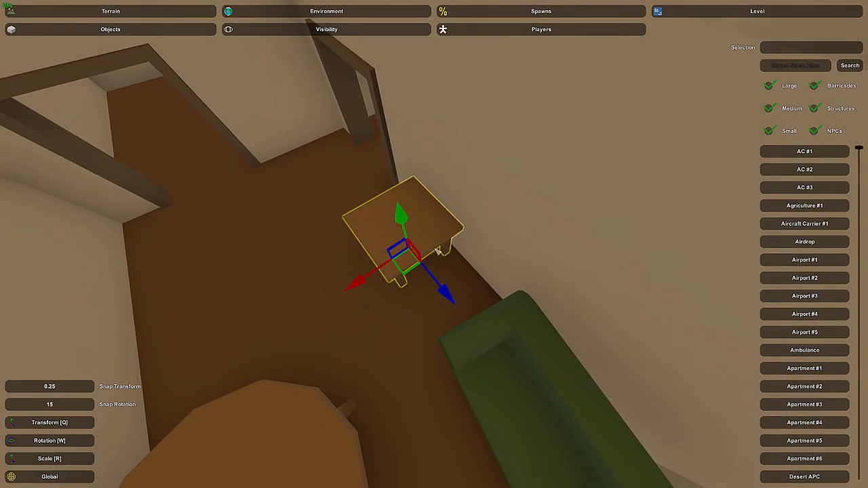
click(454, 302)
- Copy the coat rack into the couch room and stand it against the wall beside the doorway
right_drag(454, 302, 434, 244)
key(w)
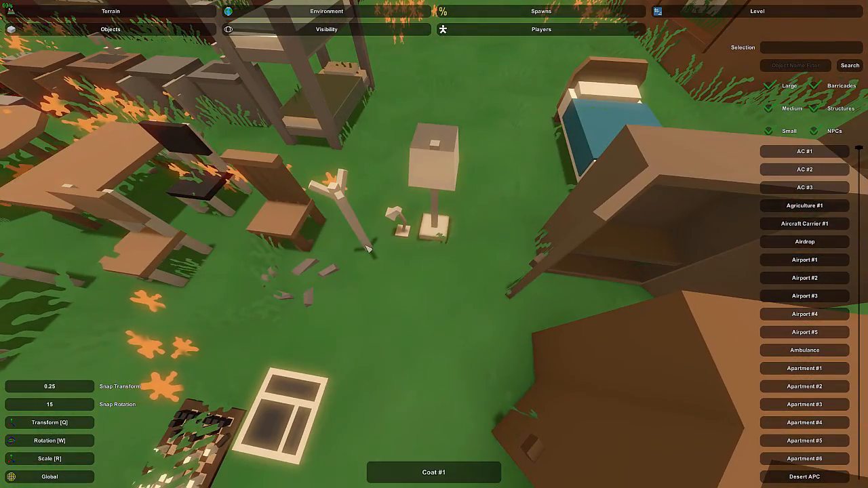
right_drag(375, 253, 416, 254)
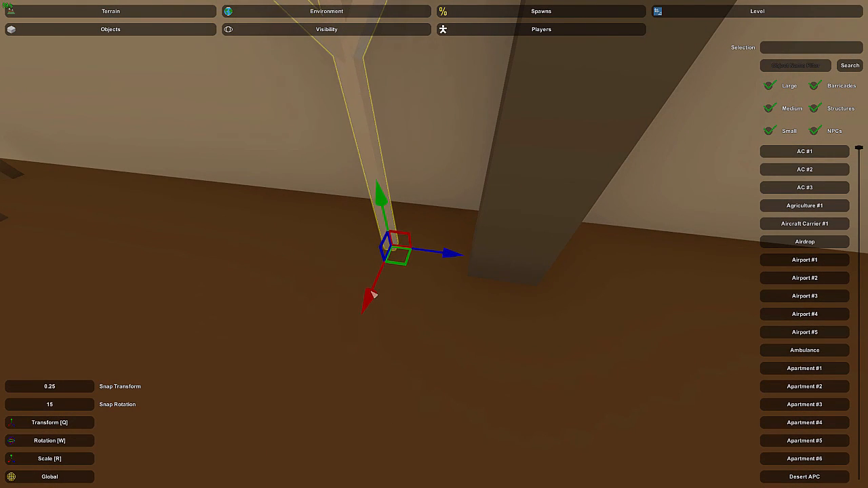
right_drag(377, 159, 605, 176)
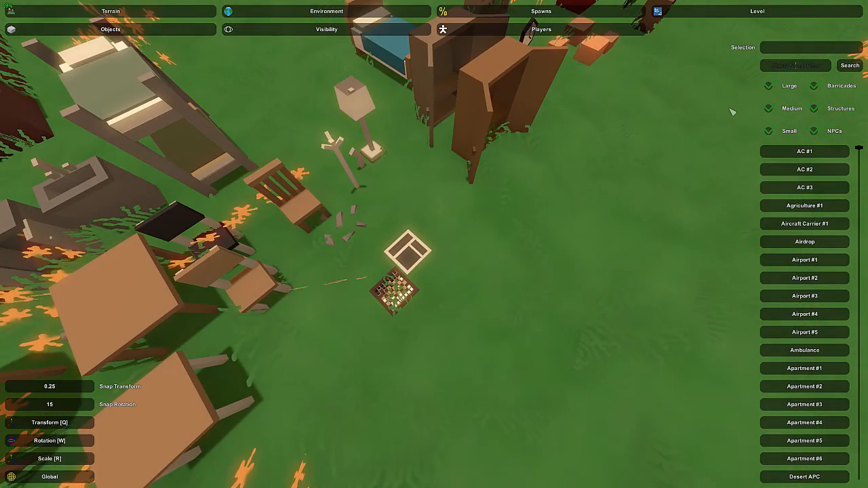
- Filter the object list by "hone" and place Phone #1 on the small square table
key(Return)
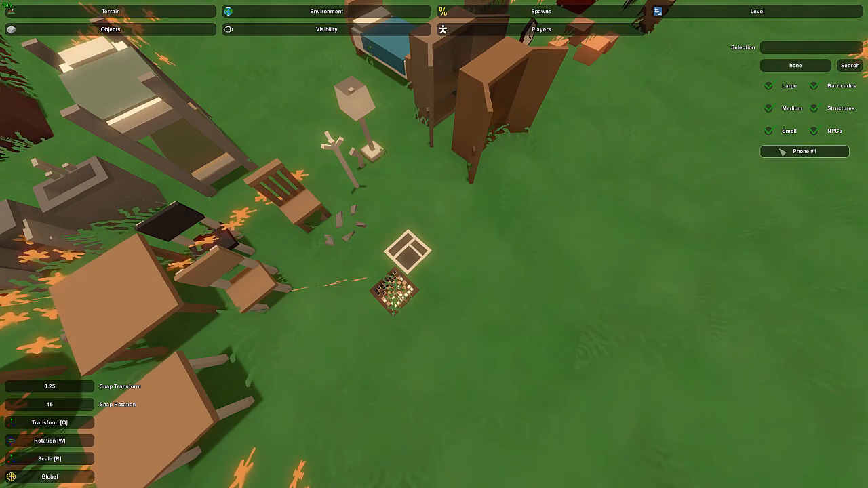
click(782, 149)
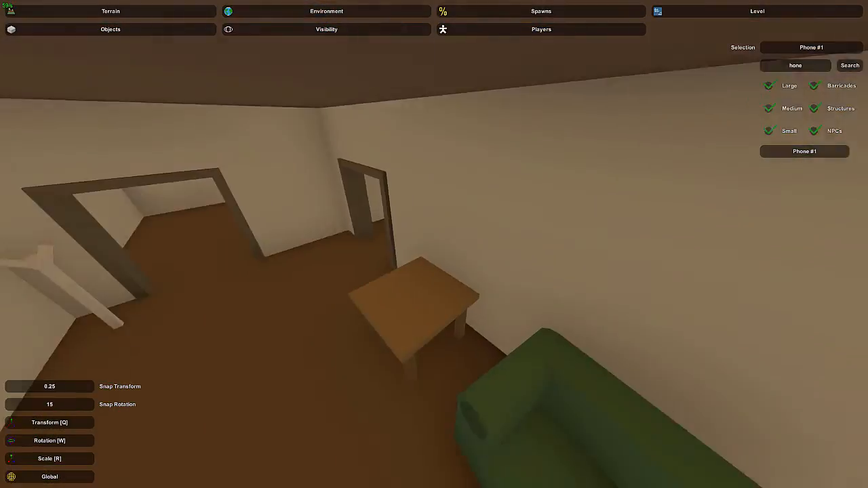
key(w)
right_drag(434, 244, 434, 285)
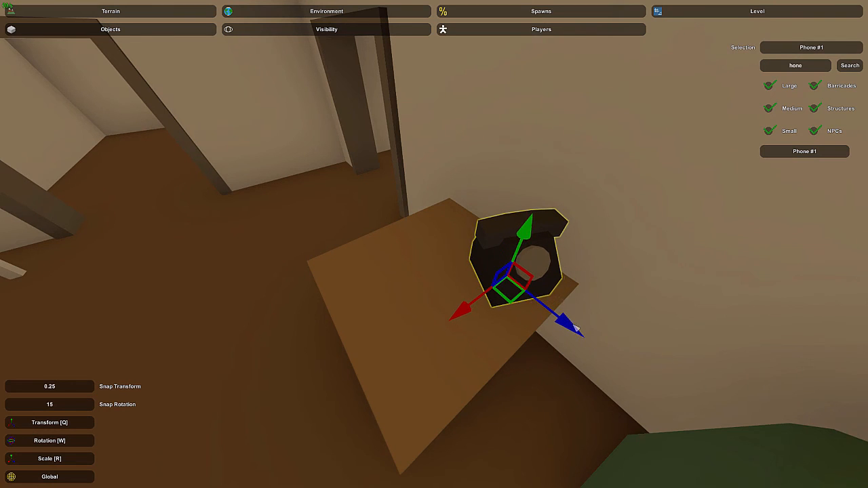
- Inspect the phone on the small square table and the finished couch room, and return to the prepared objects outside
right_drag(554, 281, 463, 259)
key(a)
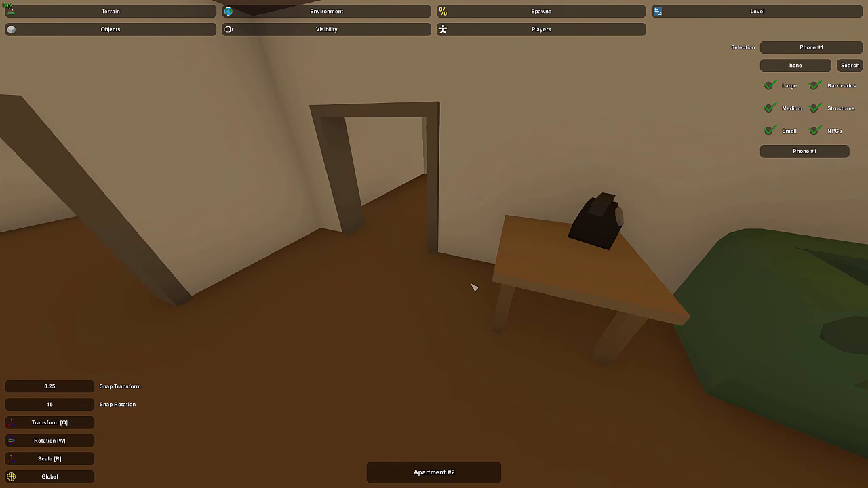
right_drag(474, 287, 495, 255)
key(s)
key(w)
key(w)
key(d)
key(s)
key(w)
key(w)
key(w)
key(w)
right_drag(433, 244, 461, 319)
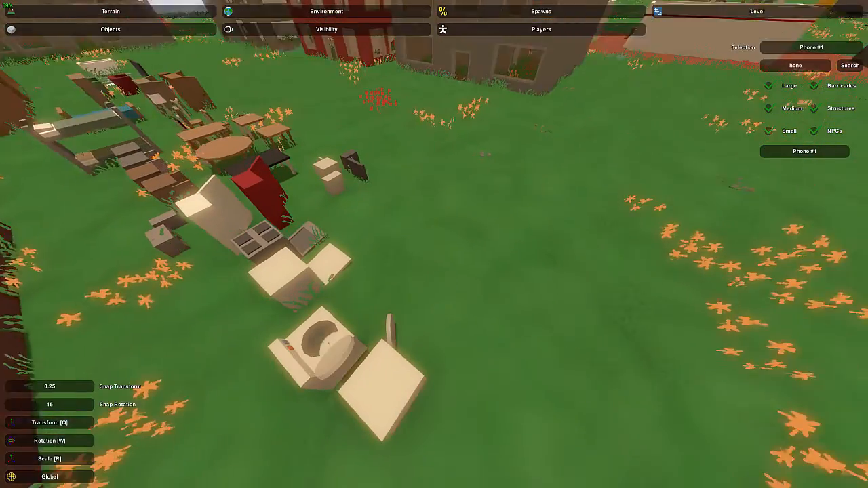
- Survey the dark red and brown buildings and the prepared furniture on the grass between them
key(Escape)
right_drag(480, 202, 739, 217)
key(w)
key(w)
key(a)
key(w)
key(w)
key(a)
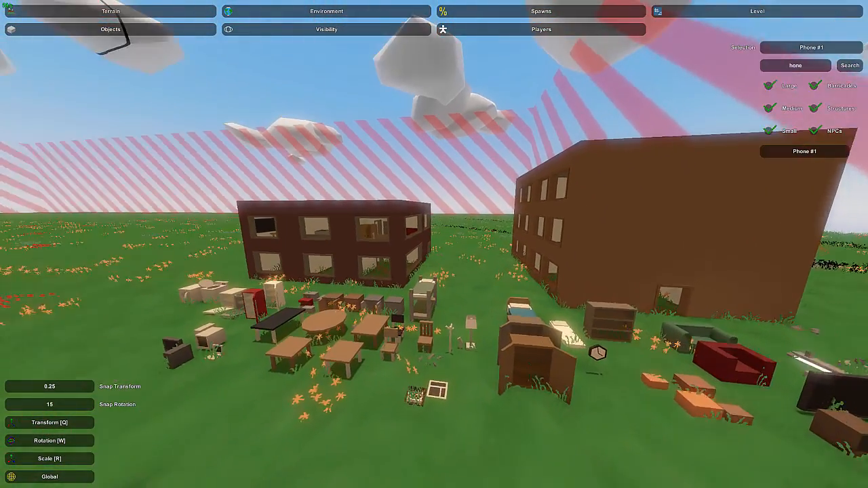
key(w)
right_drag(434, 244, 475, 237)
key(w)
right_drag(568, 192, 437, 249)
key(s)
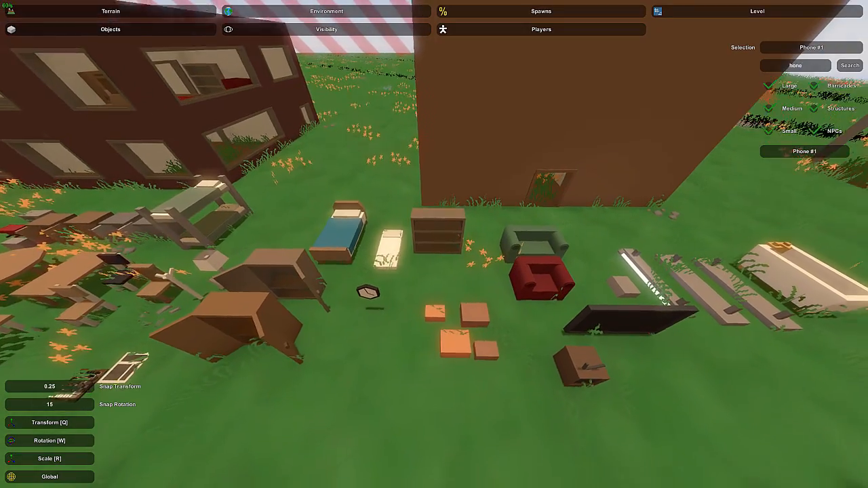
- Copy the blue single bed, Bed #2, into an upper-floor room of the brown building and rotate it
right_drag(434, 244, 475, 272)
key(w)
click(448, 253)
key(w)
key(e)
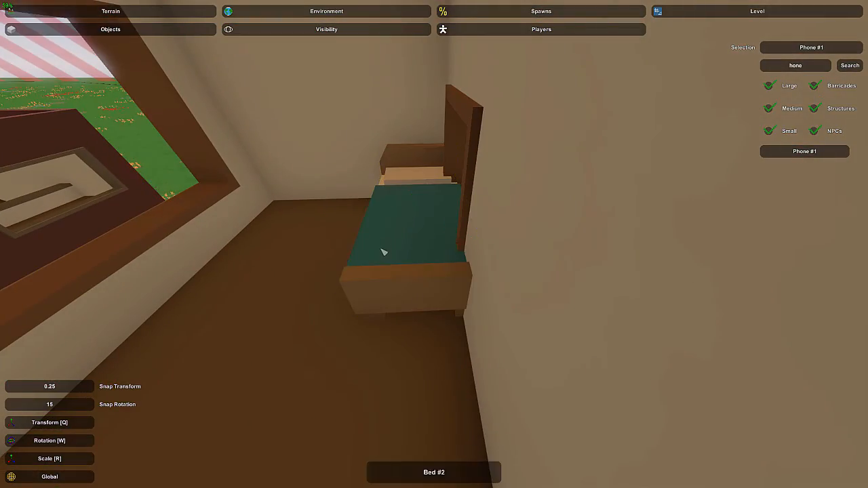
key(a)
right_drag(381, 250, 665, 277)
key(w)
key(e)
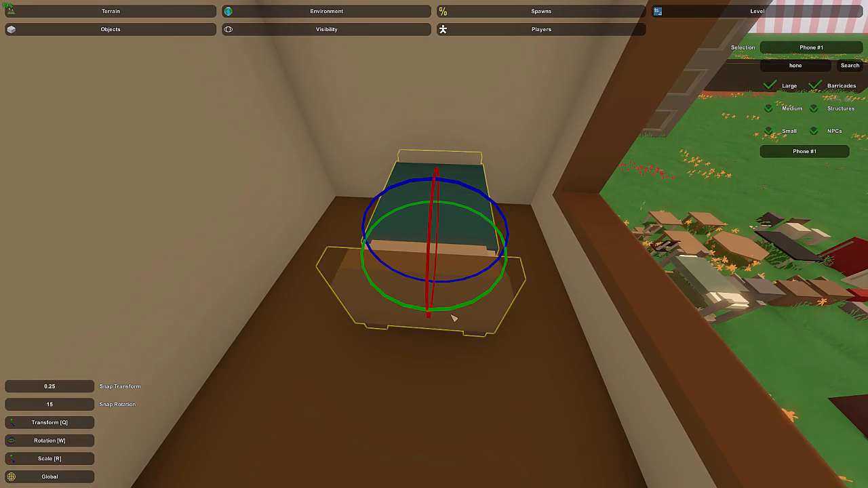
- Move the bed flush against the end wall of the room, beside the window
key(q)
right_drag(414, 320, 319, 329)
key(d)
key(d)
right_drag(433, 244, 433, 267)
key(d)
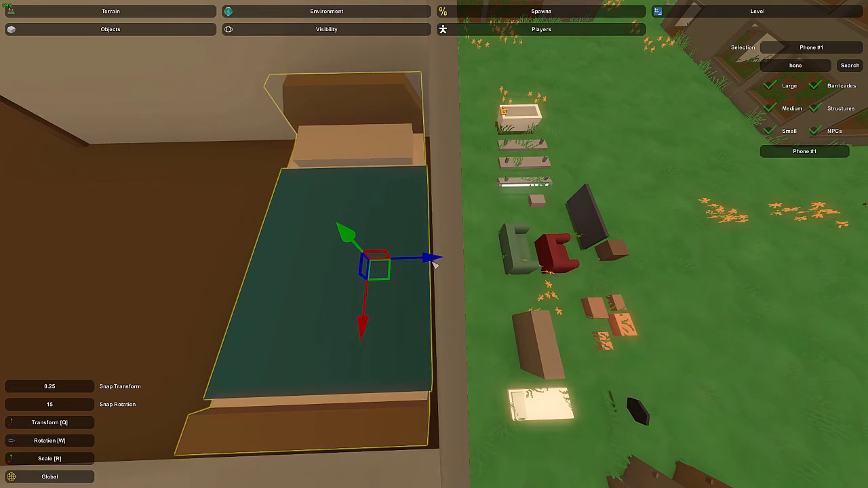
drag(434, 265, 441, 265)
key(s)
right_drag(440, 265, 434, 242)
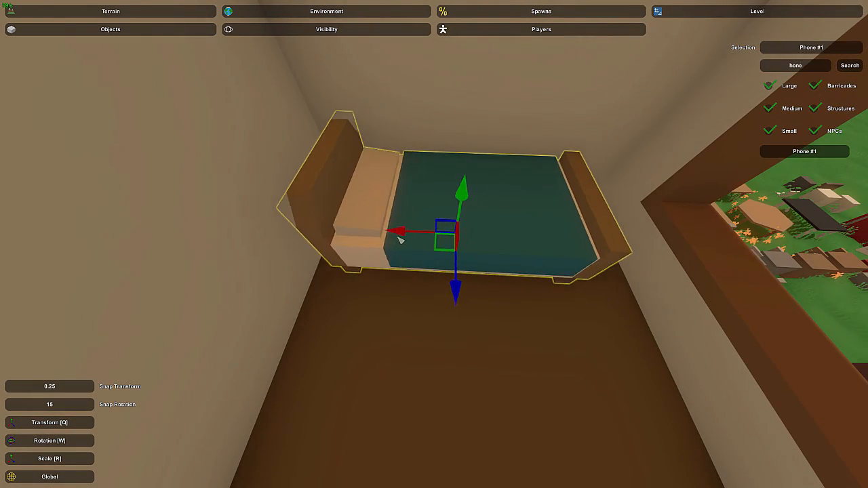
key(d)
right_drag(412, 197, 407, 166)
key(a)
- Copy the open wardrobe into the bedroom, rotate it to stand against the wall beside the bed, and adjust the bed
key(w)
right_drag(434, 244, 616, 265)
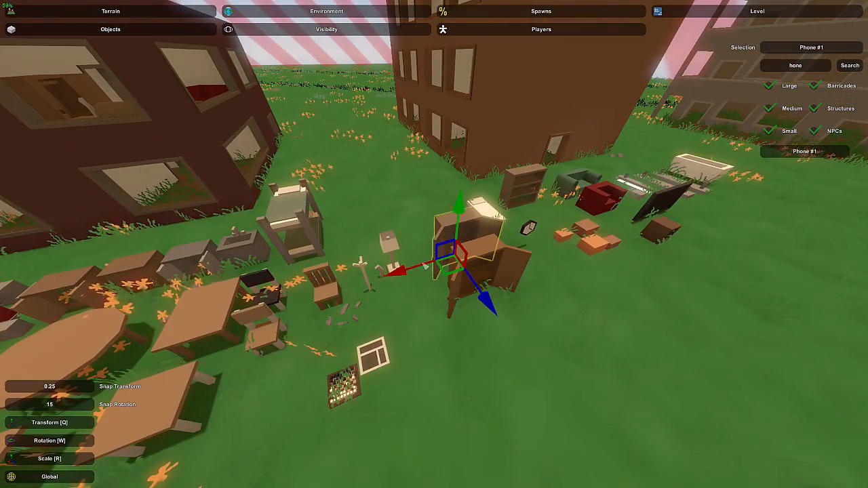
key(w)
right_drag(425, 265, 518, 257)
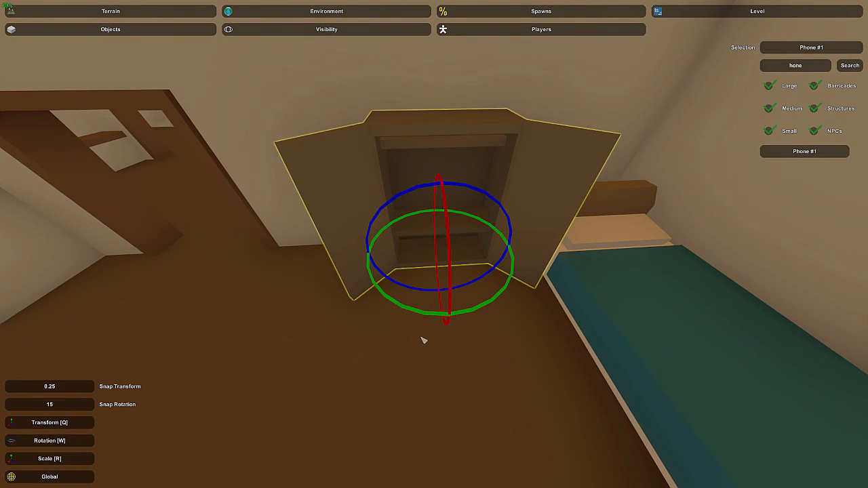
key(d)
right_drag(424, 340, 271, 348)
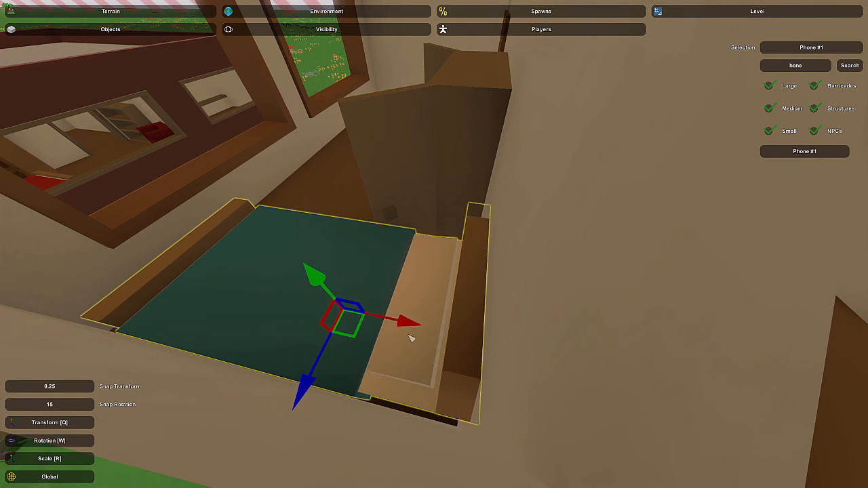
click(309, 385)
- Copy the wooden Counter #1 and the wooden sink counter into the room and place them beneath the windows
right_drag(310, 386, 858, 311)
right_drag(434, 244, 514, 179)
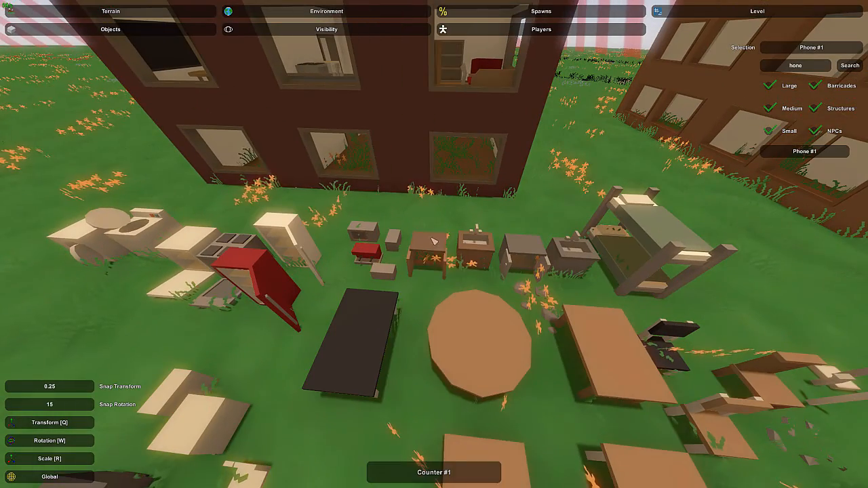
click(441, 244)
right_drag(499, 224, 806, 220)
key(w)
key(a)
right_drag(434, 244, 572, 380)
key(e)
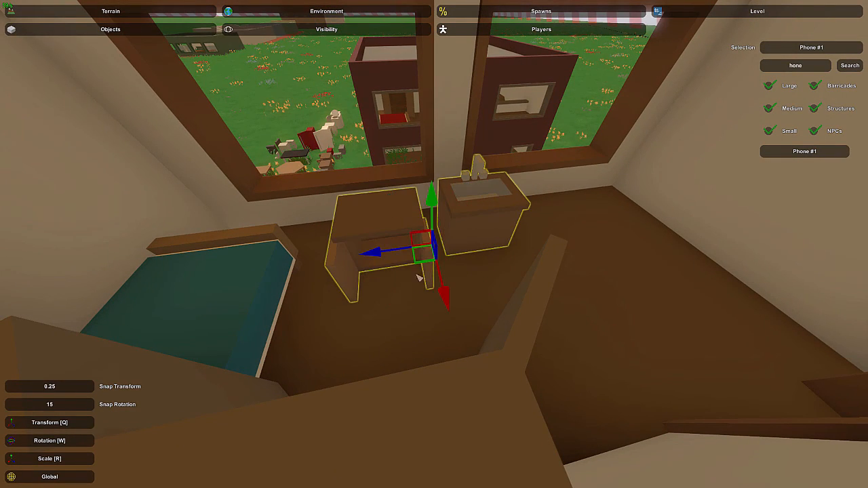
- Align the counter with the window wall, duplicate it alongside, and line the sink counter up with the row
key(a)
right_drag(395, 236, 593, 267)
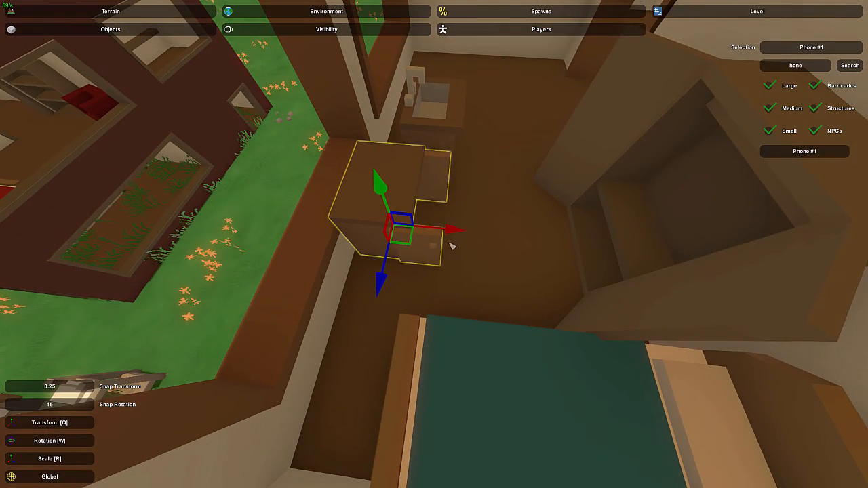
right_drag(450, 246, 431, 256)
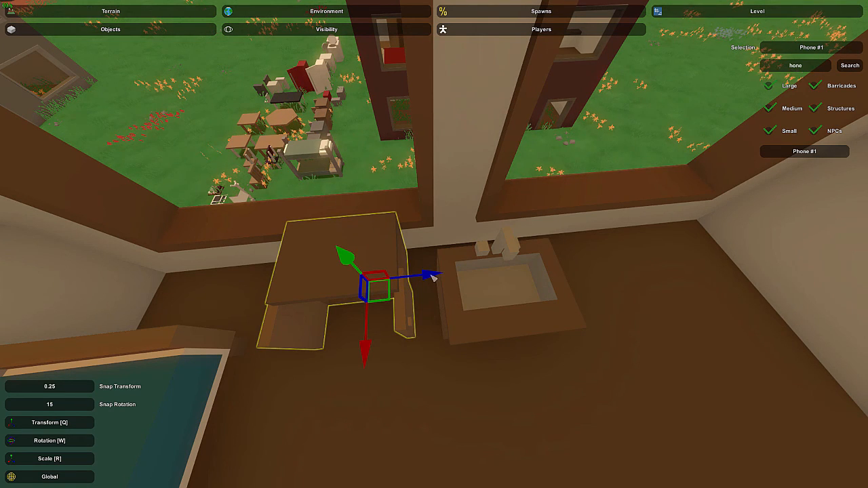
drag(429, 276, 512, 283)
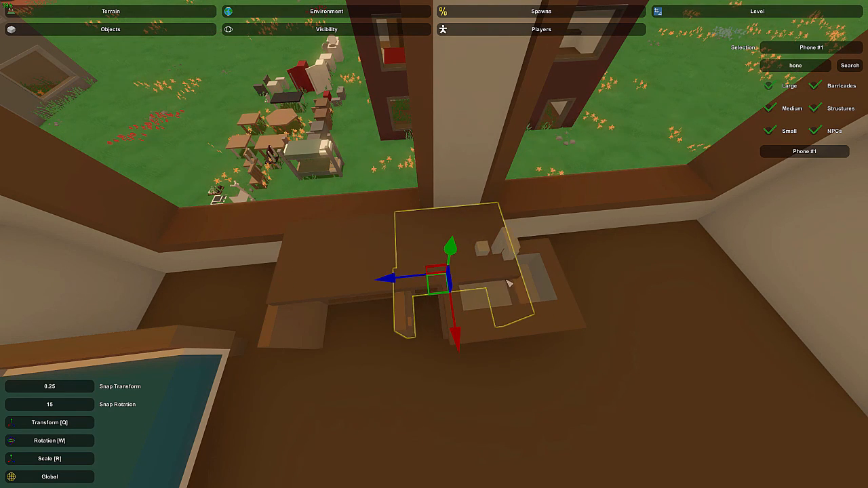
key(ctrl+z)
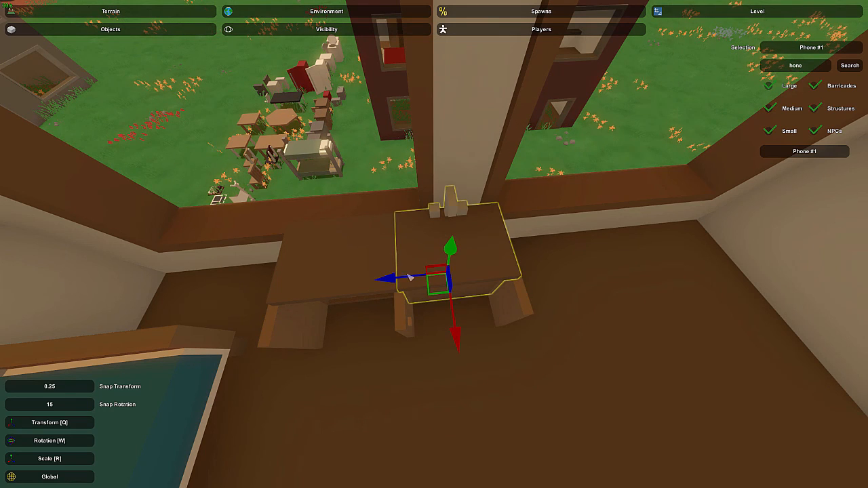
drag(406, 282, 476, 285)
right_drag(476, 286, 434, 244)
- Add further wooden counters beyond the sink to extend the row to the side wall
key(d)
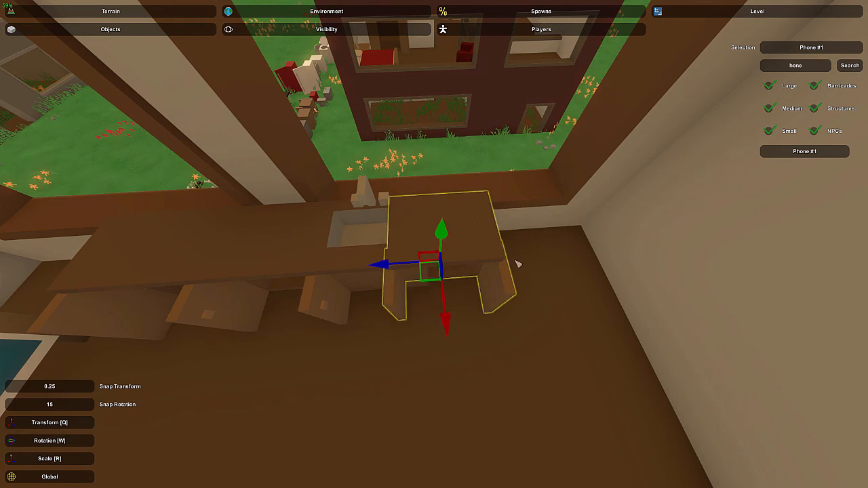
drag(404, 264, 482, 265)
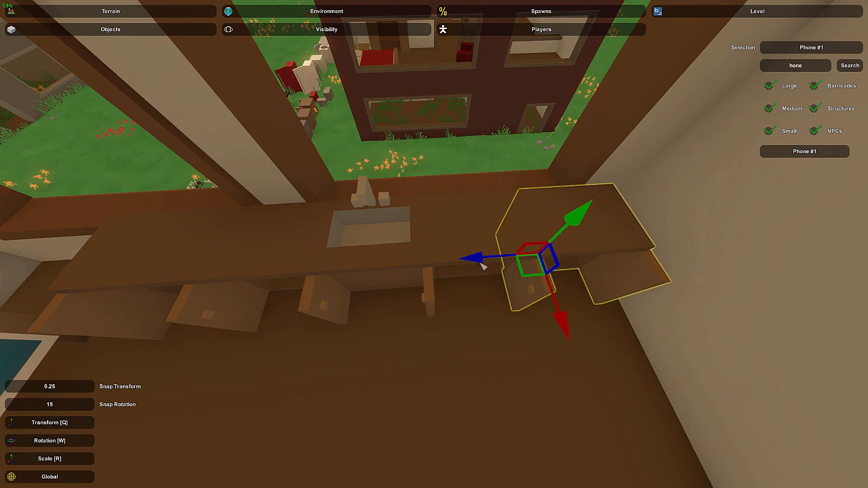
key(s)
- Copy the red refrigerator into the kitchen area and stand it against the end wall beside the doorway
right_drag(600, 246, 109, 197)
key(w)
key(w)
right_drag(433, 244, 657, 305)
key(w)
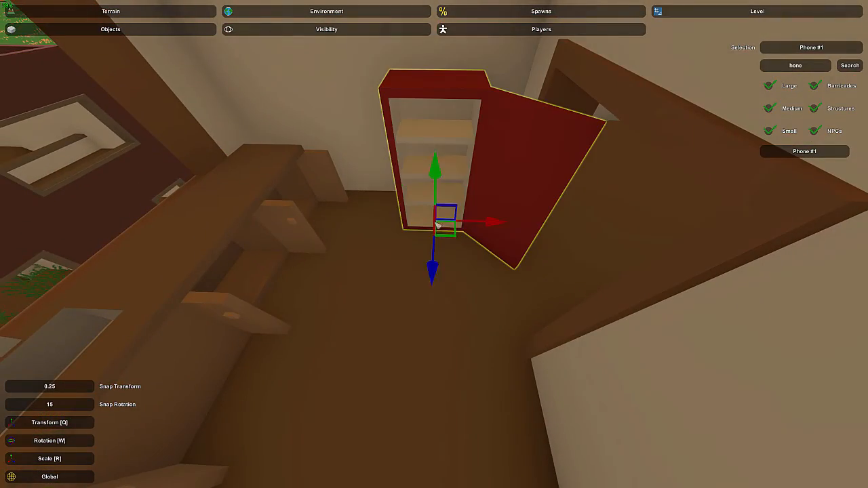
key(d)
right_drag(434, 244, 237, 247)
key(w)
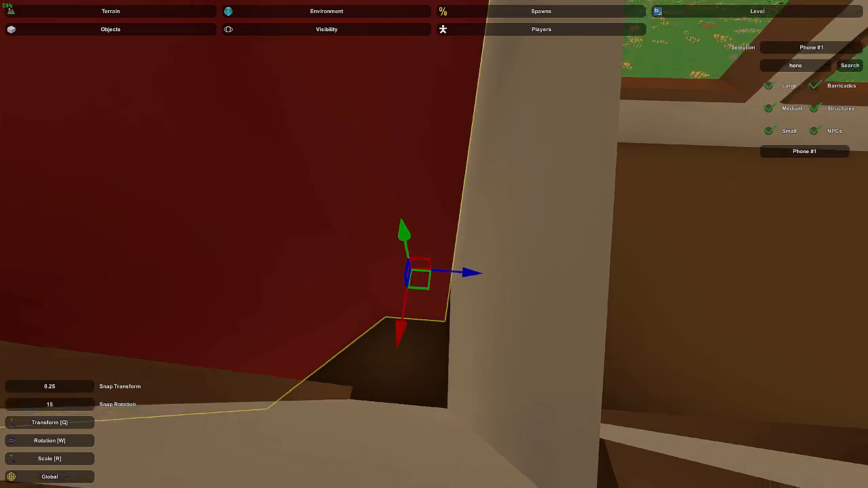
key(d)
right_drag(473, 274, 264, 265)
- Look over the counter row, refrigerator and wardrobe, and view the neighbouring empty room of the brown building
right_drag(463, 192, 854, 224)
key(w)
key(a)
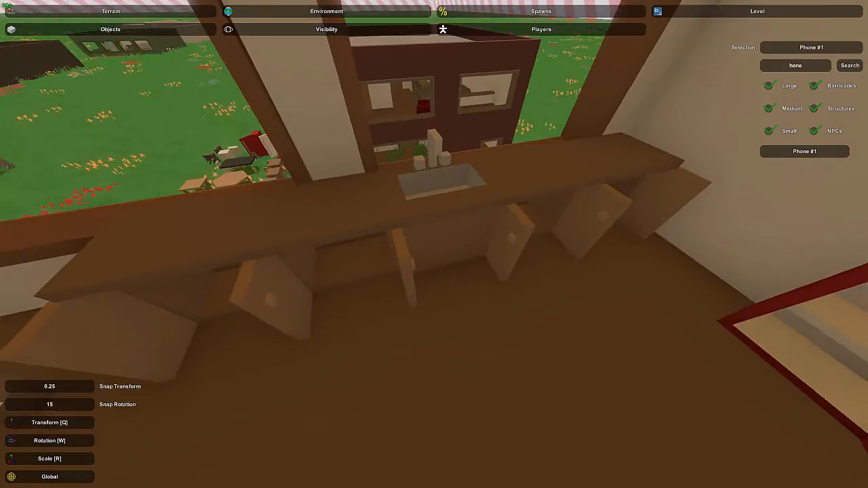
mouse_move(515, 271)
right_down()
mouse_move(305, 207)
mouse_move(61, 213)
right_up()
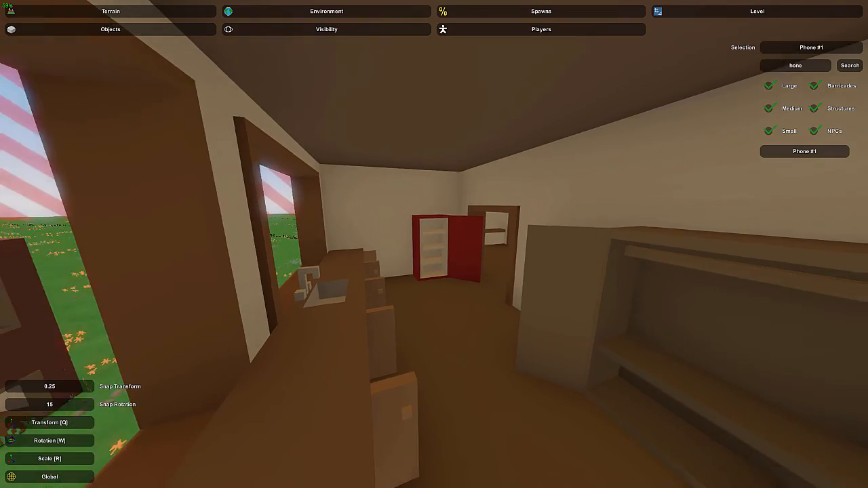
key(s)
right_drag(434, 244, 515, 223)
key(a)
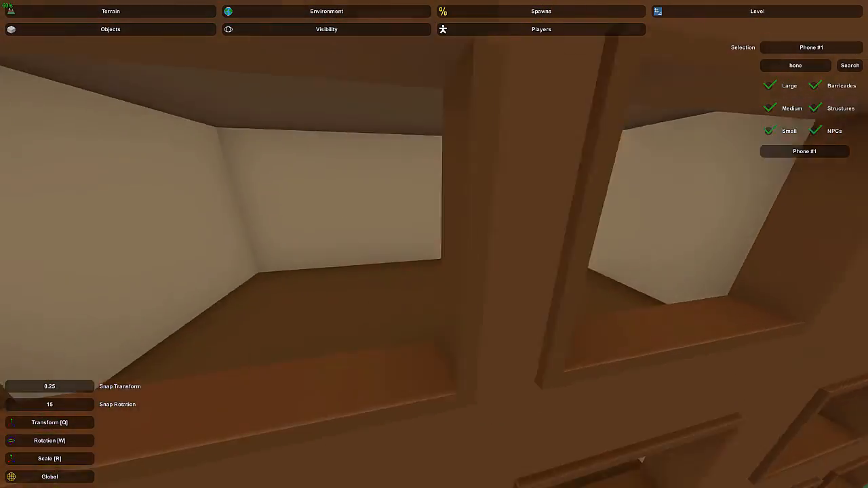
- Copy the round wooden table into the empty room of the brown building and position it near the corner
key(s)
right_drag(434, 244, 820, 292)
key(w)
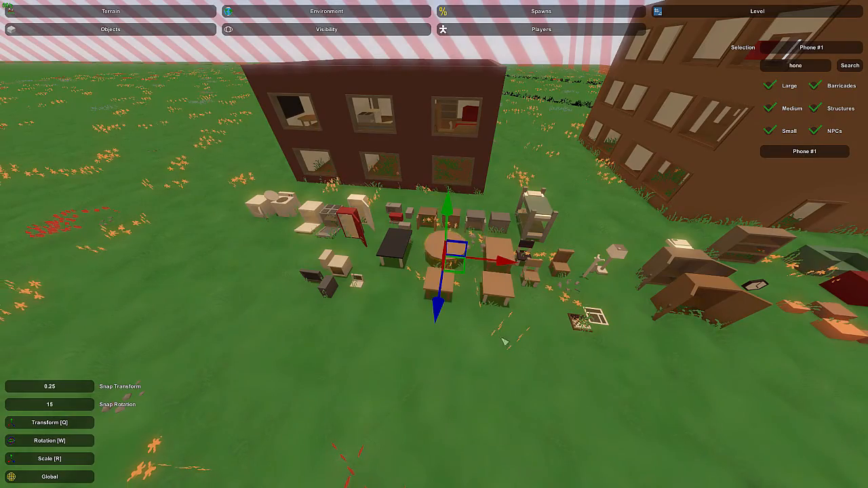
key(w)
right_drag(504, 342, 718, 284)
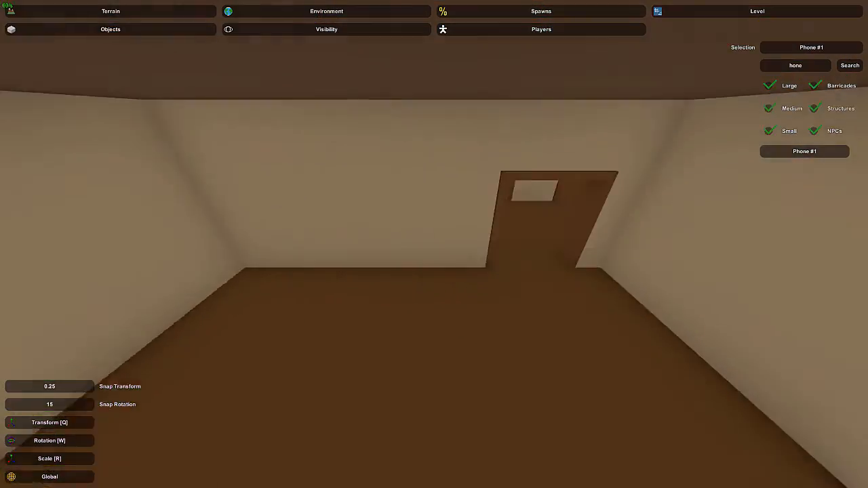
key(s)
mouse_move(434, 244)
right_down()
mouse_move(370, 353)
mouse_move(362, 345)
mouse_move(542, 234)
mouse_move(441, 251)
right_up()
key(e)
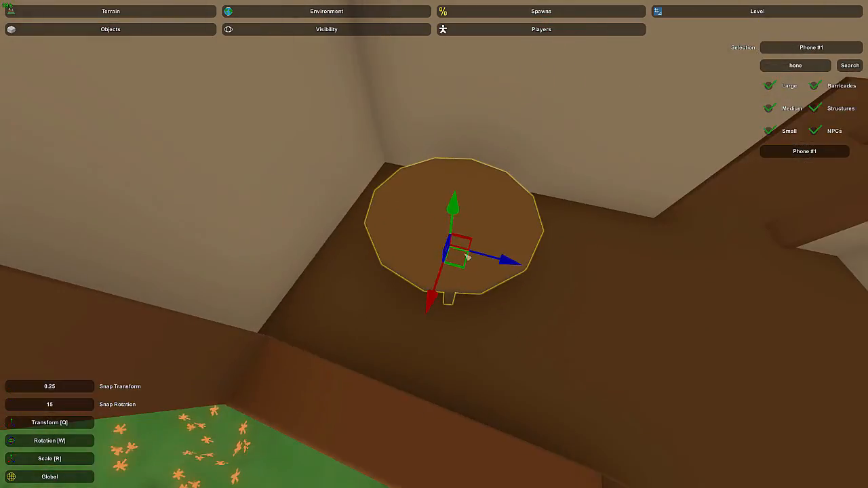
right_drag(456, 317, 610, 298)
key(a)
key(s)
- Copy the slatted wooden chair from the prepared objects and place it at the round table
right_drag(420, 187, 563, 115)
key(w)
right_drag(434, 244, 264, 308)
click(437, 242)
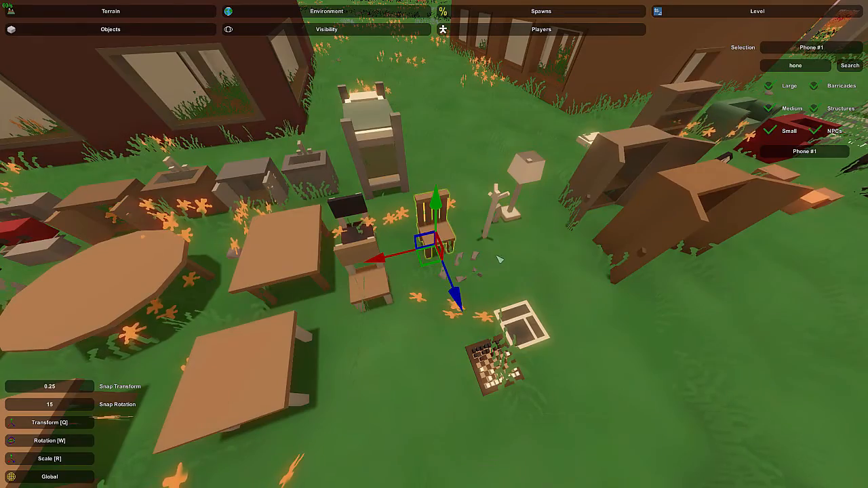
right_drag(437, 242, 569, 257)
key(w)
key(w)
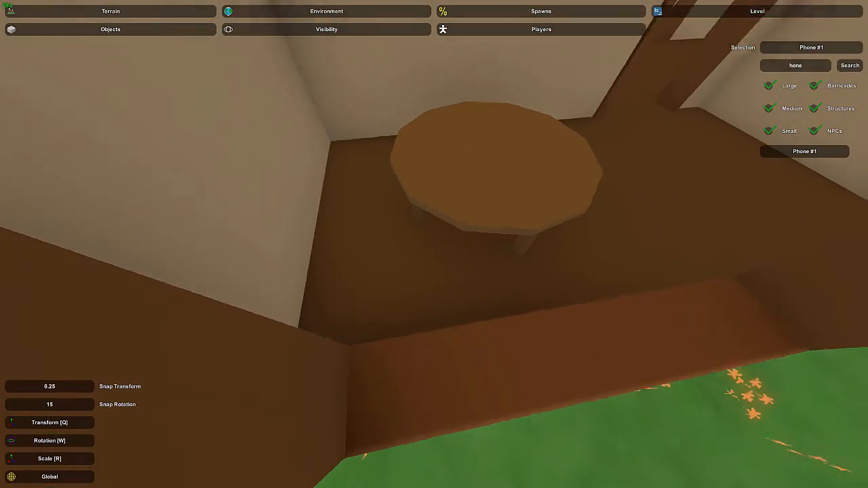
key(e)
key(d)
- Add more copies of the wooden chair around the round table, rotated to face it
right_drag(492, 332, 387, 359)
key(w)
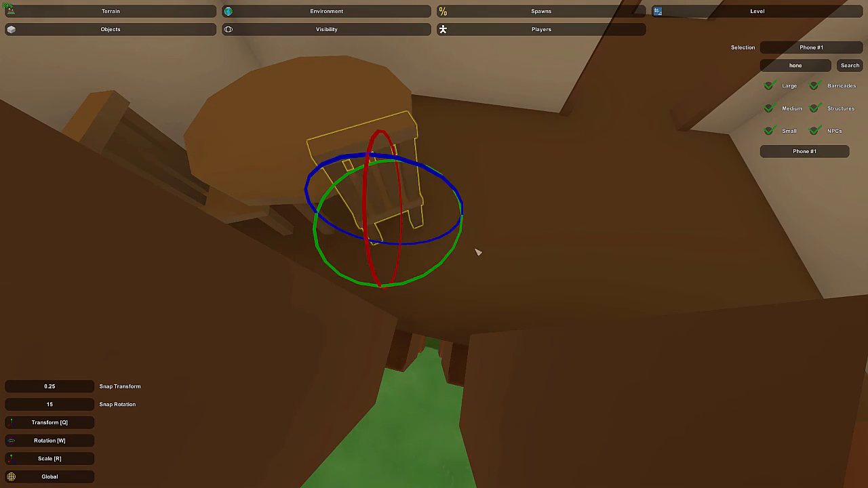
right_drag(477, 252, 440, 251)
key(d)
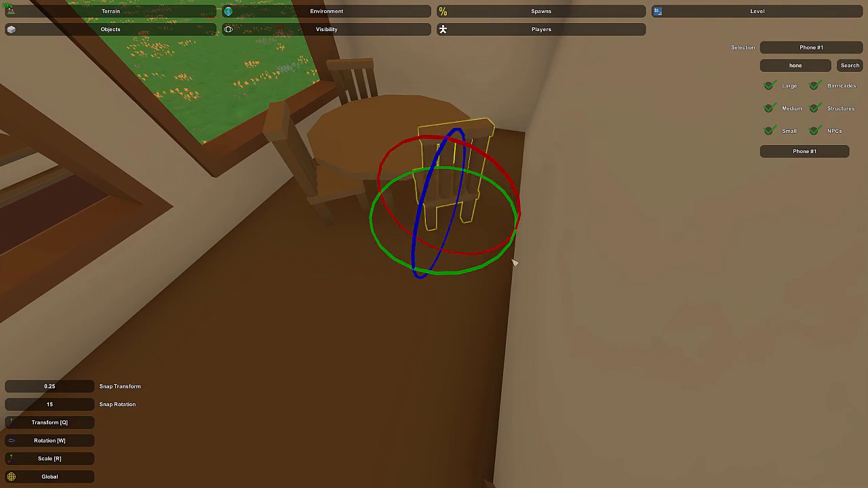
key(d)
right_drag(513, 262, 447, 264)
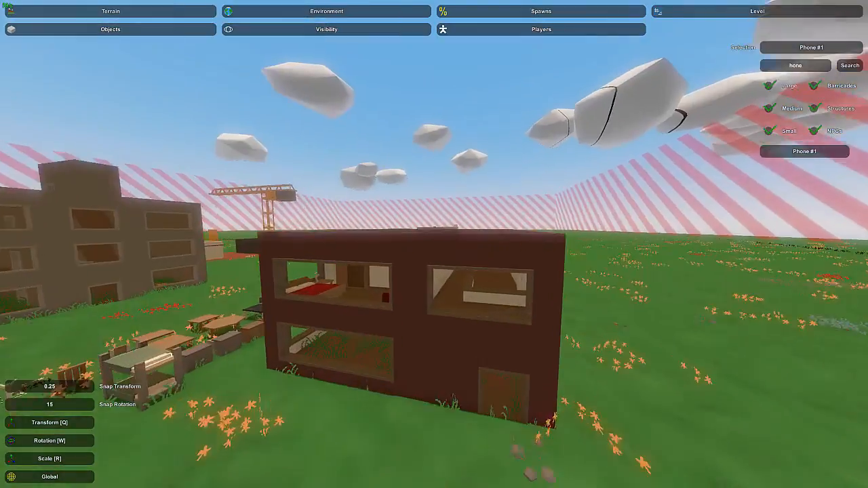
- Copy the flat-screen Television #1 into the dining room and mount it on the wall behind the round table
key(w)
right_drag(434, 244, 448, 270)
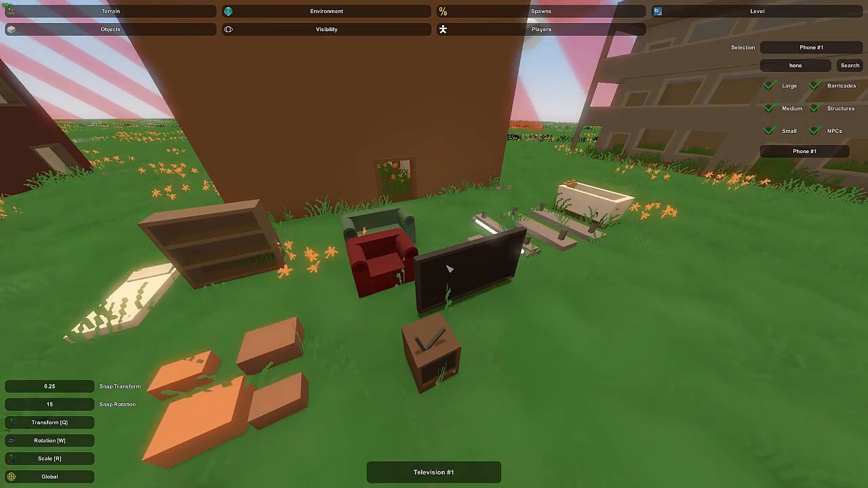
key(w)
right_drag(515, 318, 478, 268)
right_drag(433, 230, 442, 255)
key(e)
key(w)
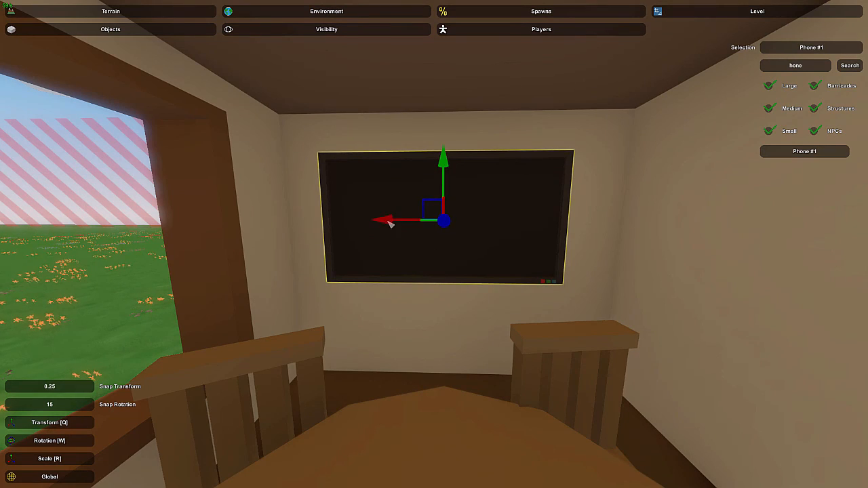
right_drag(392, 190, 488, 195)
- Copy the red armchair from the prepared objects into the dining room and rotate it into the corner beside the window
key(s)
right_drag(434, 244, 501, 339)
key(s)
key(w)
key(w)
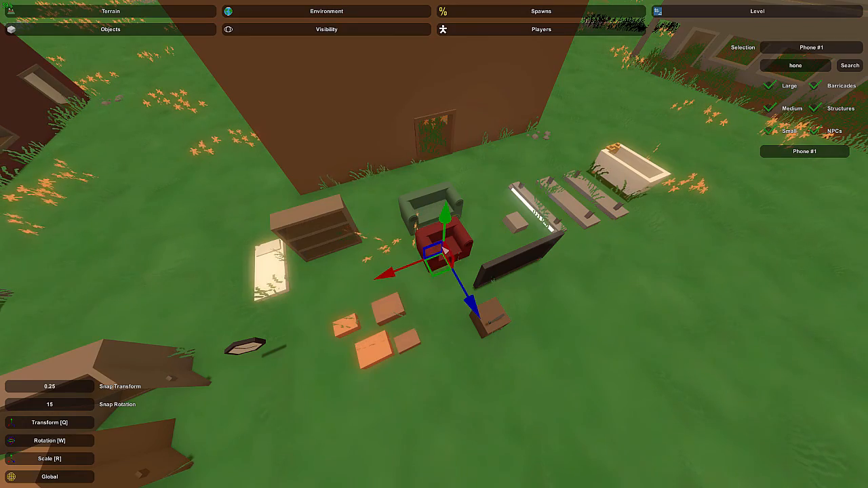
key(w)
right_drag(383, 264, 542, 271)
key(e)
right_drag(429, 237, 57, 284)
key(e)
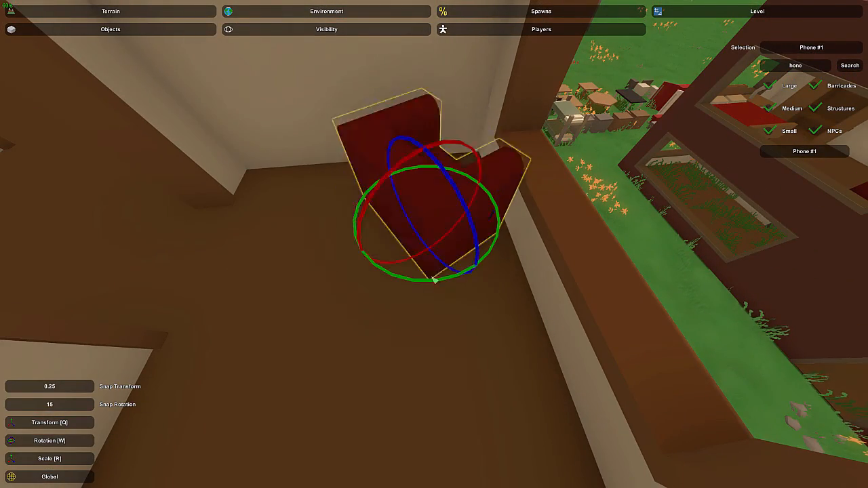
right_drag(457, 232, 455, 261)
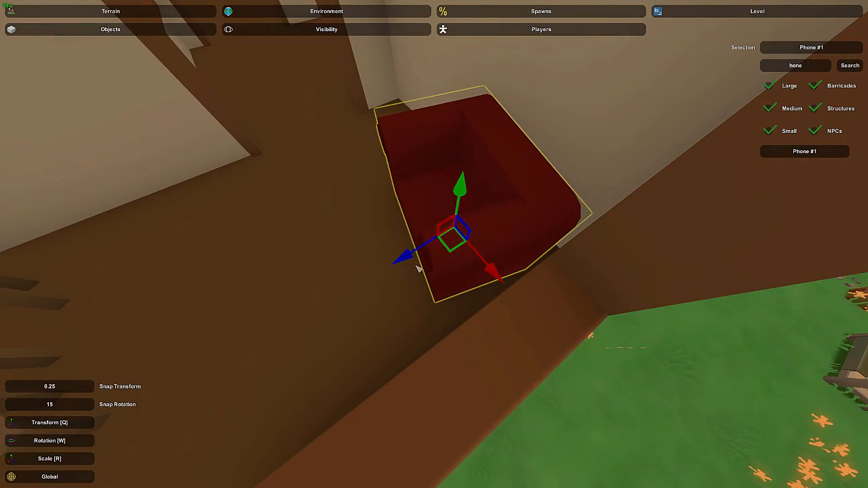
click(484, 197)
- Copy the wooden bookshelf into the dining room and turn its back to the wall near the doorway
right_drag(484, 197, 333, 285)
mouse_move(434, 244)
right_down()
mouse_move(427, 203)
mouse_move(292, 210)
mouse_move(447, 271)
mouse_move(434, 244)
right_up()
key(e)
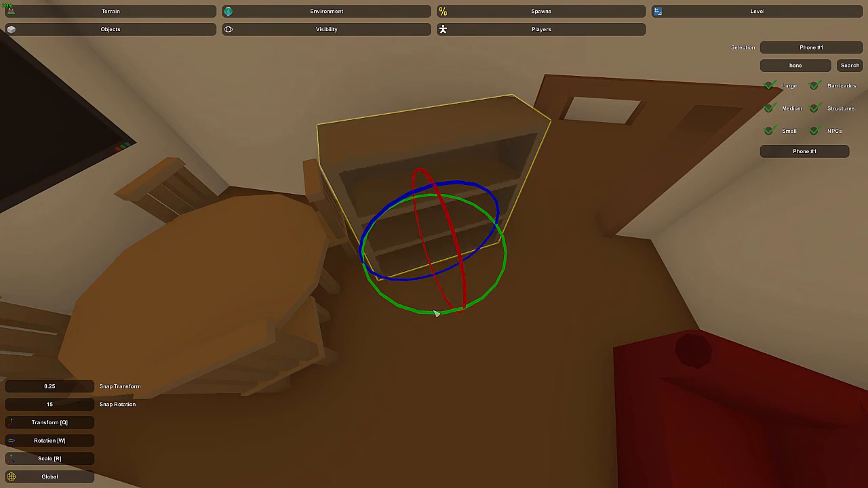
key(q)
right_drag(429, 310, 434, 271)
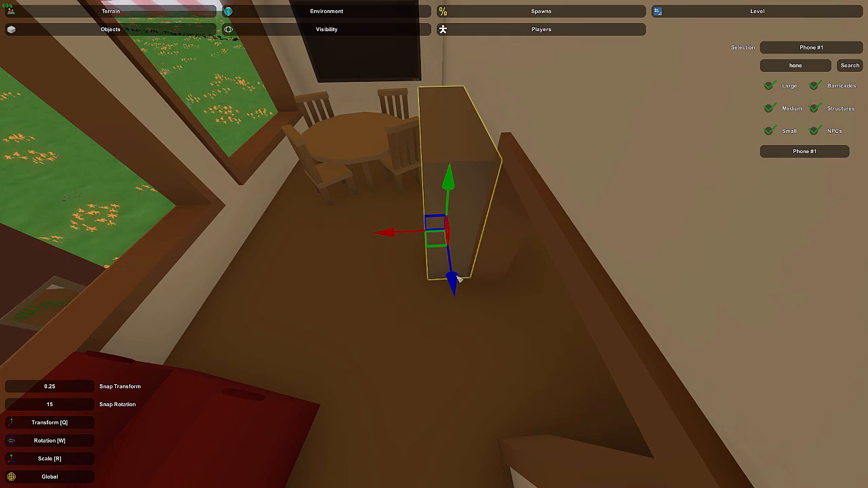
click(466, 242)
right_drag(467, 242, 468, 196)
- Search the objects for "cooler", place Cooler #1 in the dining room and delete the bookshelf there
key(s)
right_drag(433, 244, 332, 271)
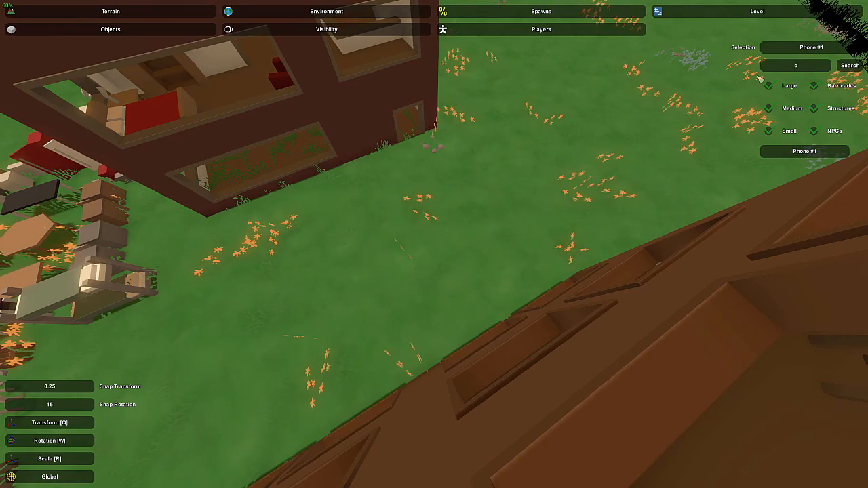
text(cooler)
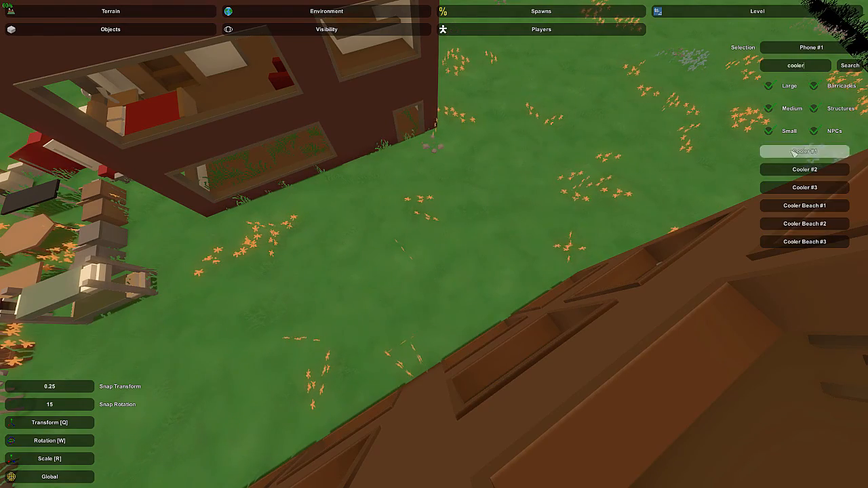
click(793, 153)
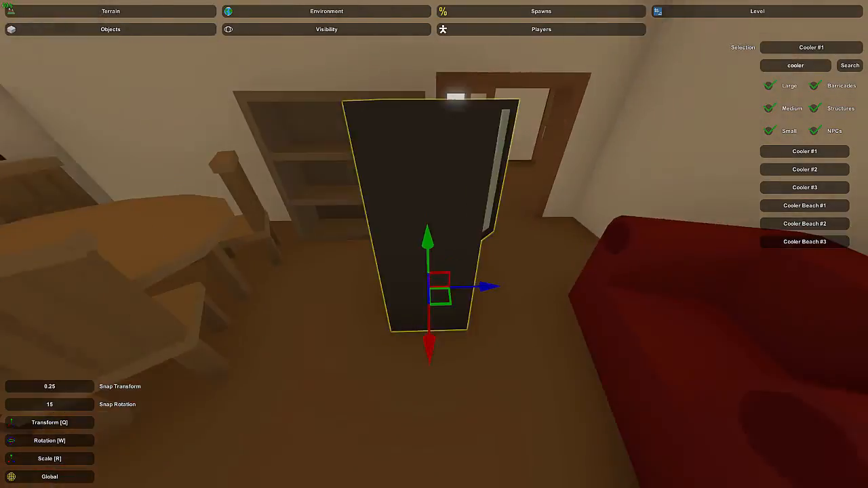
key(s)
right_drag(434, 244, 393, 227)
key(Delete)
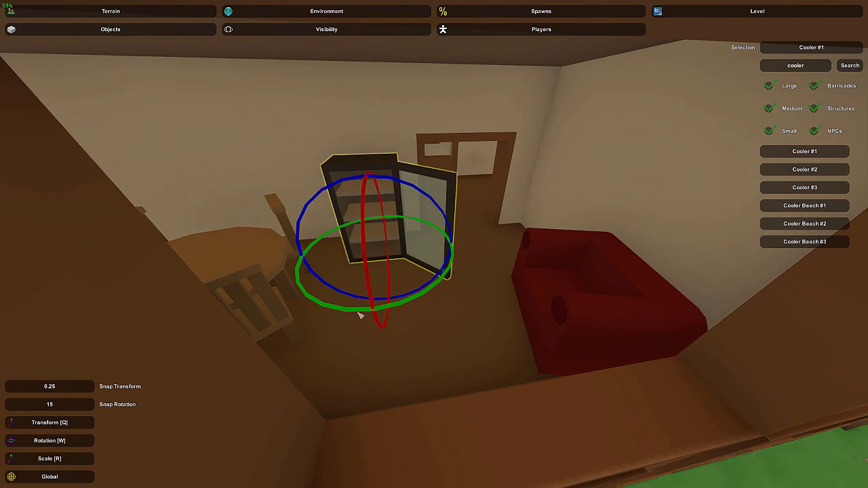
- Rotate the cooler upright in the dining room and shift it toward the wall with the doorway
key(q)
key(d)
right_drag(364, 312, 248, 299)
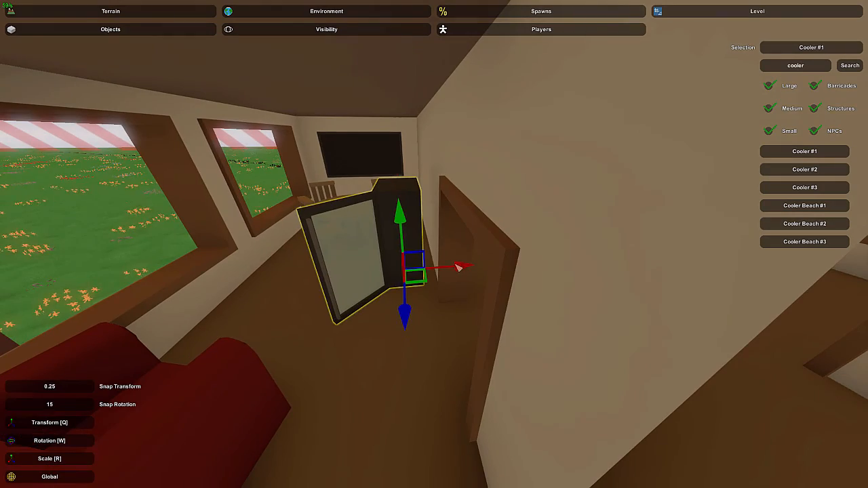
key(a)
right_drag(478, 272, 610, 281)
key(s)
key(a)
right_drag(433, 244, 453, 212)
- Turn the cooler to face the room and slide it against the wall between the doorway and the red armchair
key(e)
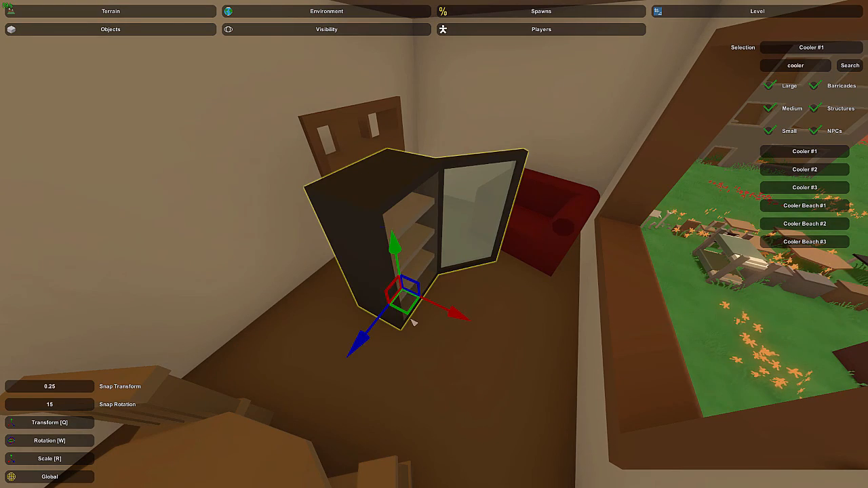
drag(432, 365, 389, 371)
key(q)
key(d)
right_drag(389, 371, 291, 373)
drag(406, 266, 536, 311)
drag(488, 386, 503, 337)
key(a)
right_drag(503, 337, 448, 244)
click(440, 238)
- Copy the chessboard from the prepared objects onto the round dining table and rotate it
key(d)
key(d)
click(442, 235)
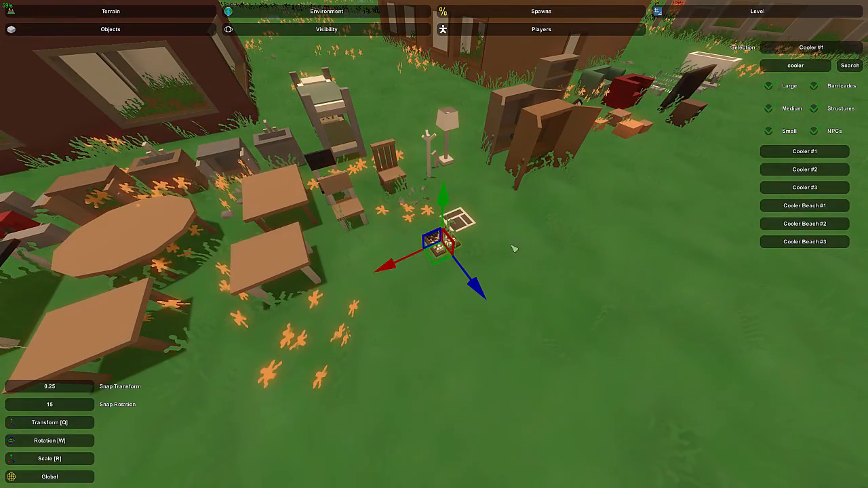
key(w)
mouse_move(514, 249)
right_down()
mouse_move(501, 159)
mouse_move(516, 193)
mouse_move(512, 238)
right_up()
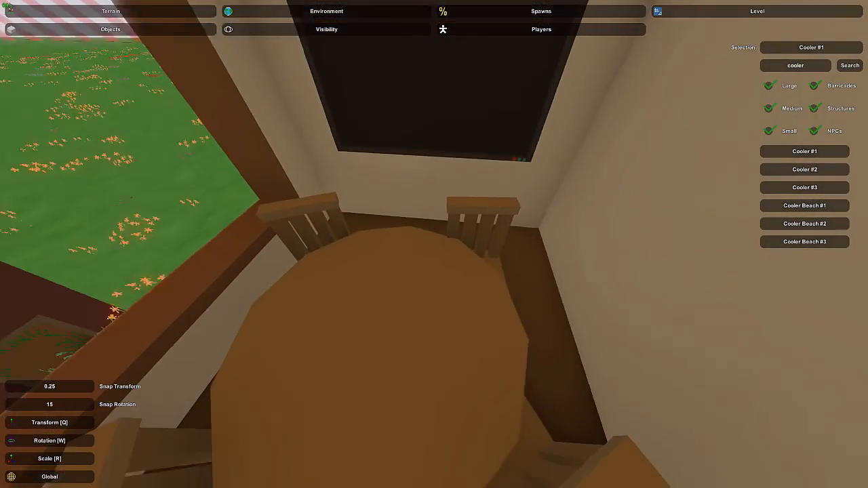
right_drag(430, 269, 414, 276)
key(e)
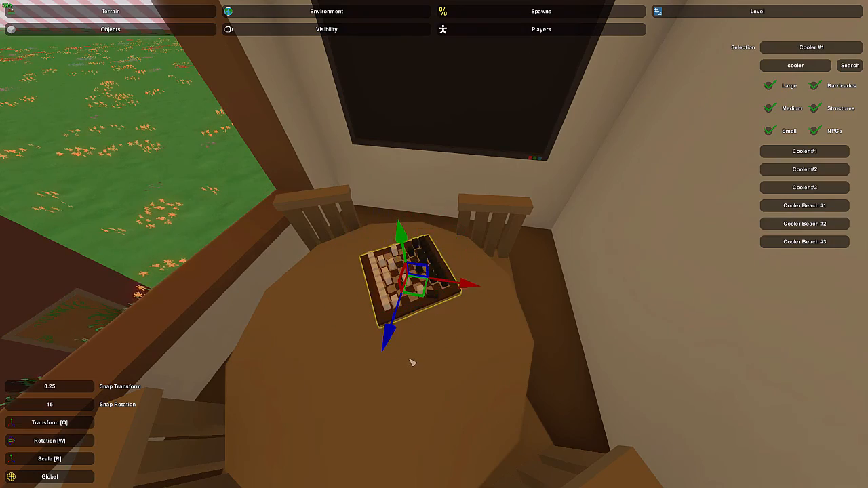
key(a)
right_drag(412, 362, 397, 262)
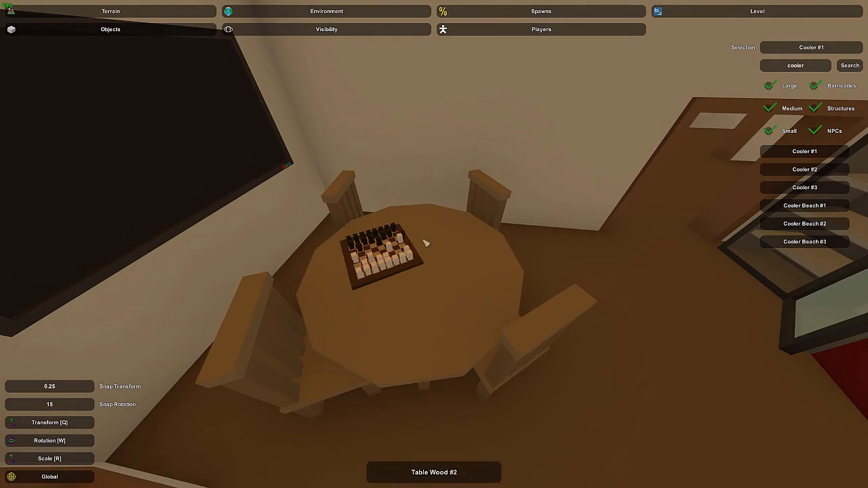
- Copy the bunk bed from the prepared objects into an empty room of the brown building
key(s)
right_drag(231, 179, 312, 197)
key(w)
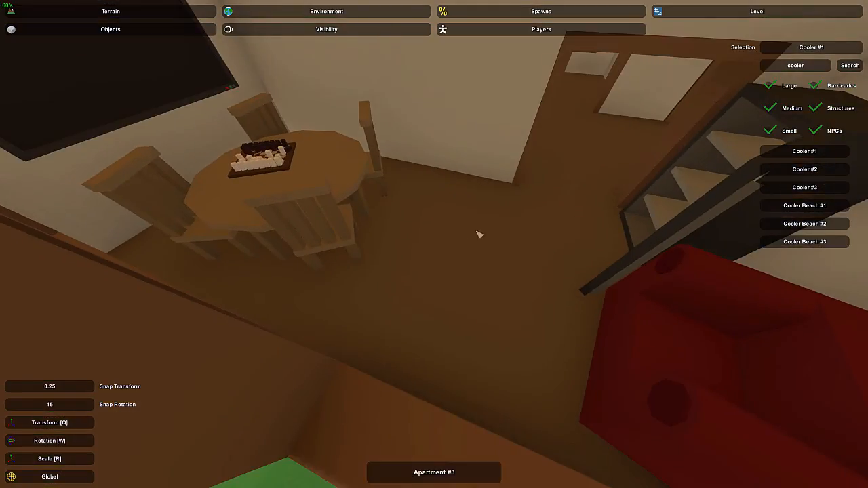
key(s)
right_drag(442, 261, 651, 183)
key(w)
right_drag(434, 244, 461, 271)
mouse_move(434, 244)
right_down()
mouse_move(298, 238)
mouse_move(475, 210)
mouse_move(434, 217)
mouse_move(264, 322)
mouse_move(183, 299)
mouse_move(250, 274)
mouse_move(445, 235)
right_up()
key(w)
key(w)
click(445, 235)
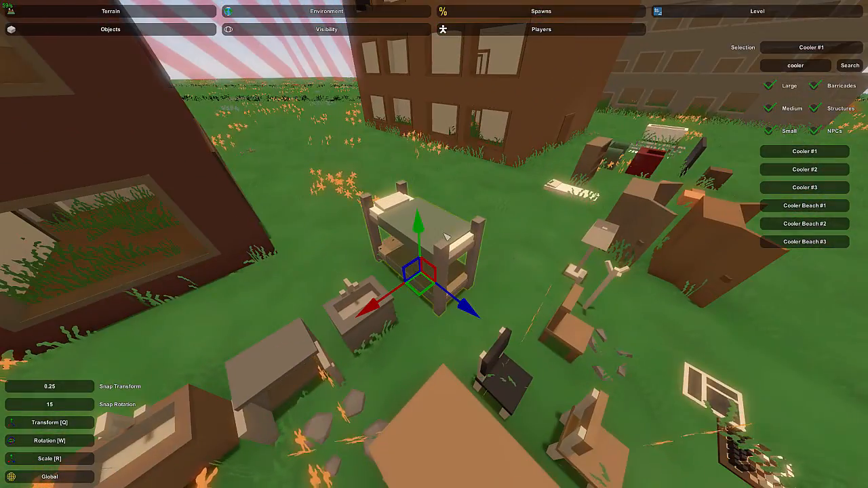
key(w)
right_drag(503, 203, 576, 210)
key(w)
key(e)
- Rotate the bunk bed lengthwise along the wall opposite the windows and push it toward the room's corner
right_drag(434, 244, 419, 291)
key(s)
key(a)
key(s)
key(w)
key(w)
right_drag(488, 241, 610, 268)
key(s)
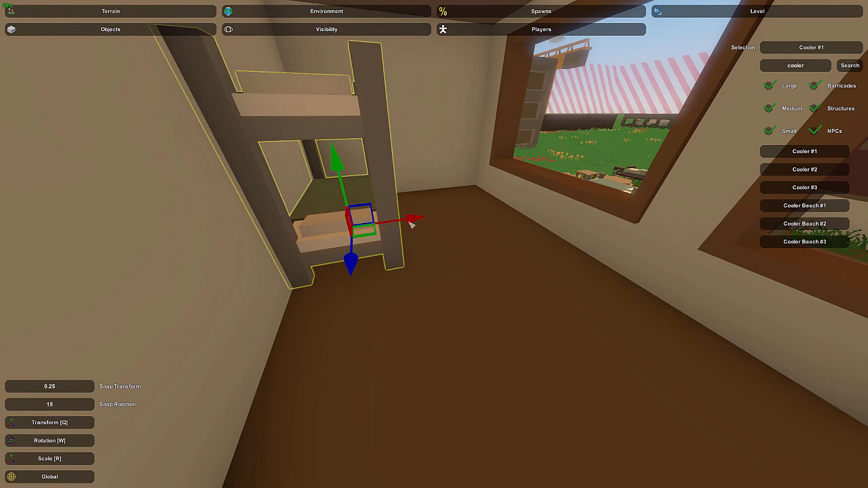
key(d)
right_drag(407, 231, 274, 225)
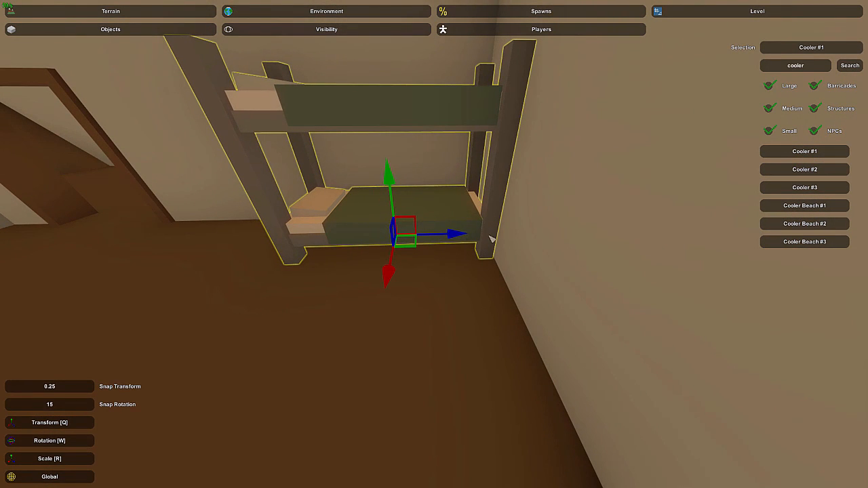
key(s)
right_drag(473, 215, 352, 230)
- Copy the open wardrobe into the bunk bed room and position it against the end wall between the bed and the window
click(419, 245)
key(w)
right_drag(419, 245, 444, 225)
key(w)
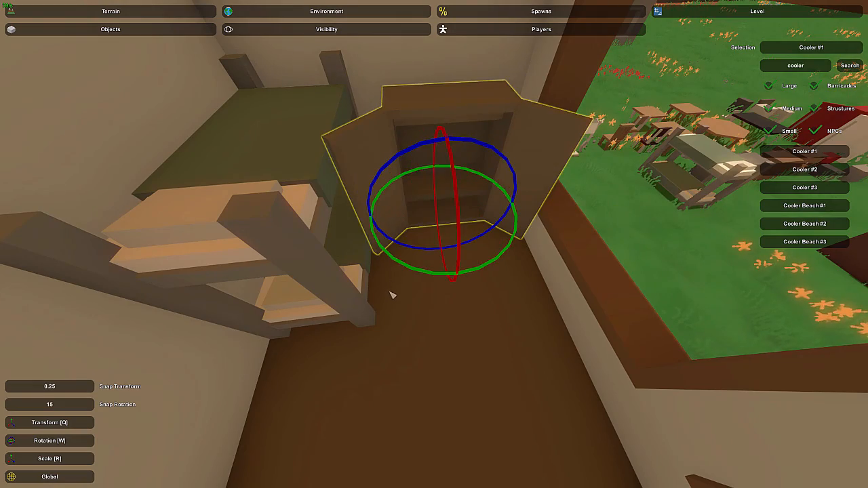
key(q)
key(d)
right_drag(392, 295, 433, 305)
key(w)
drag(445, 317, 505, 311)
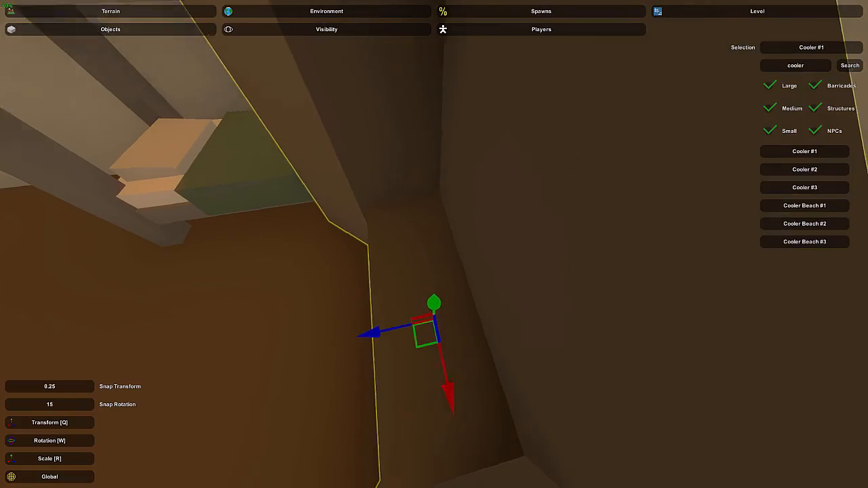
key(w)
right_drag(506, 311, 712, 271)
key(w)
right_drag(515, 264, 292, 279)
key(a)
click(400, 276)
key(s)
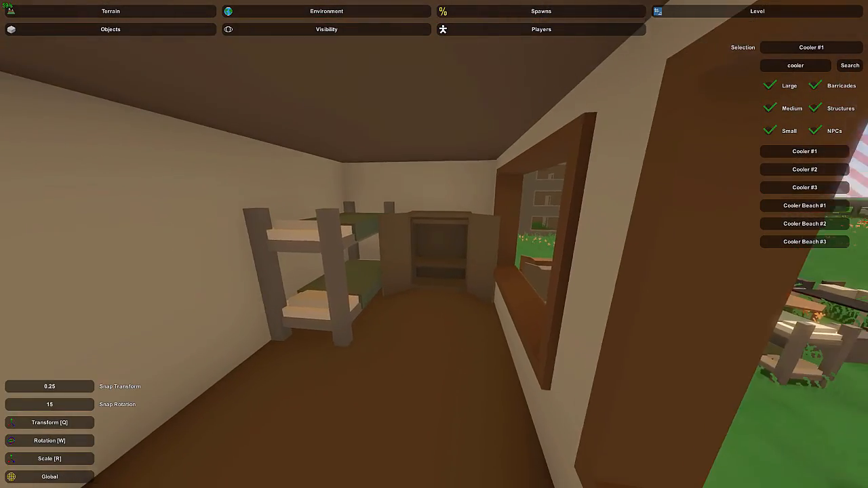
- Copy the wooden counter and the wooden sink together into the opposite end of the bunk bed room
key(s)
right_drag(433, 244, 339, 279)
key(w)
right_drag(451, 228, 210, 173)
key(s)
key(w)
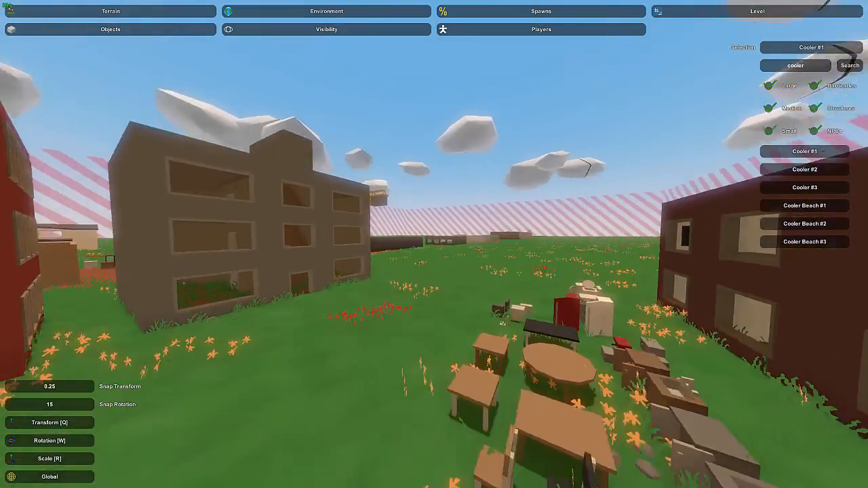
mouse_move(434, 244)
right_down()
mouse_move(725, 241)
mouse_move(360, 243)
mouse_move(288, 204)
mouse_move(292, 352)
mouse_move(425, 244)
right_up()
key(a)
key(s)
key(w)
key(d)
key(w)
right_drag(418, 213, 468, 197)
key(w)
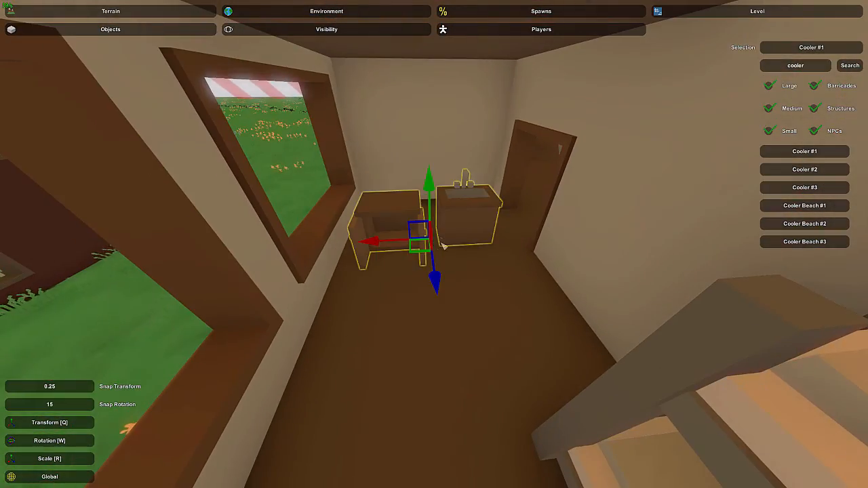
- Select only the wooden counter and rotate it so that its back faces the window
key(w)
right_drag(442, 244, 434, 332)
key(s)
click(489, 258)
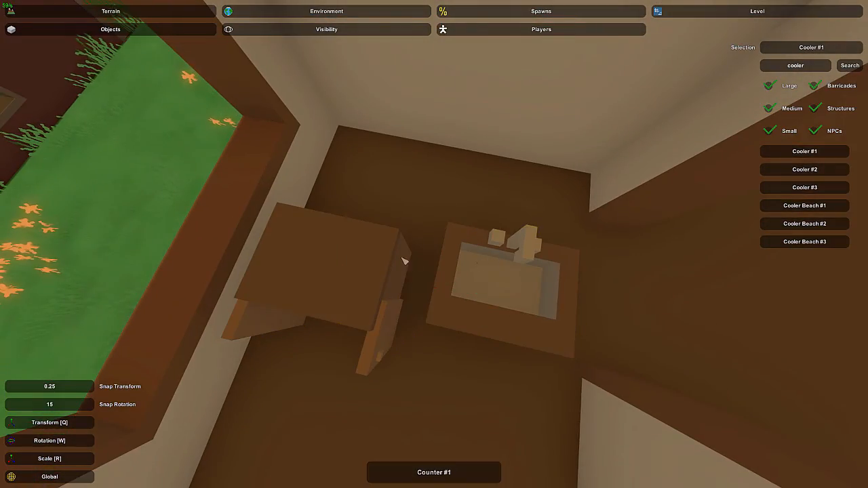
click(403, 261)
right_drag(403, 261, 437, 249)
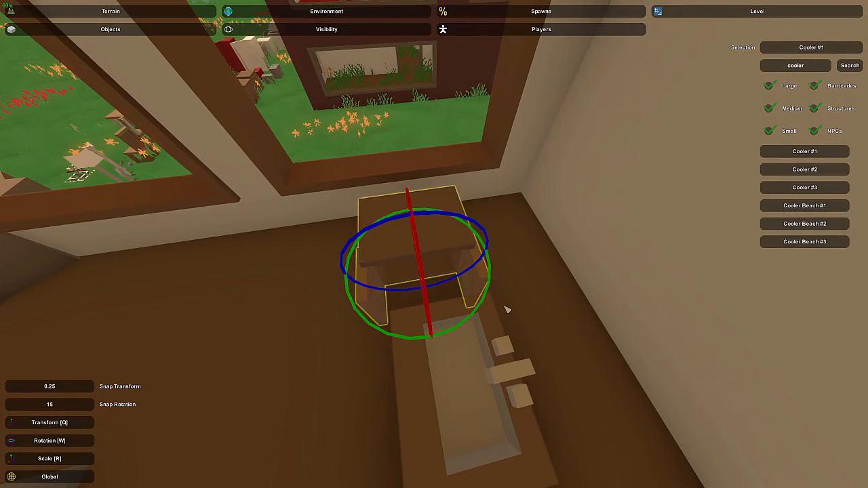
- Move the rotated counter against the wall beneath the window
key(q)
key(d)
right_drag(509, 303, 317, 291)
key(w)
mouse_move(434, 244)
right_down()
mouse_move(495, 156)
mouse_move(461, 115)
mouse_move(434, 244)
right_up()
key(s)
drag(435, 235, 484, 228)
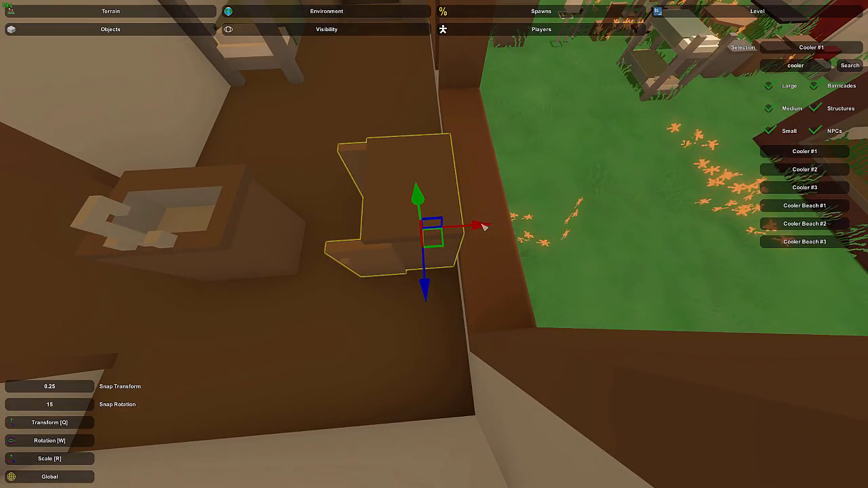
right_drag(484, 227, 458, 261)
drag(442, 206, 538, 208)
- Rotate the second counter copy a quarter turn and align it with the first to form a corner unit
key(w)
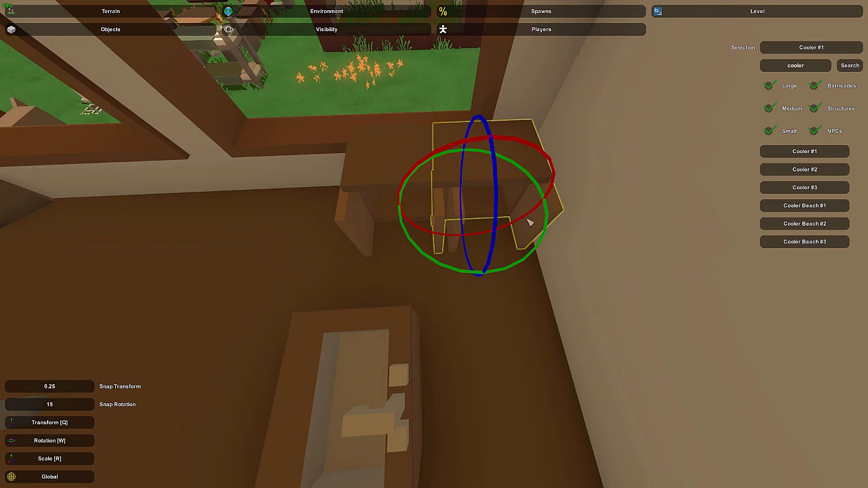
drag(512, 273, 467, 283)
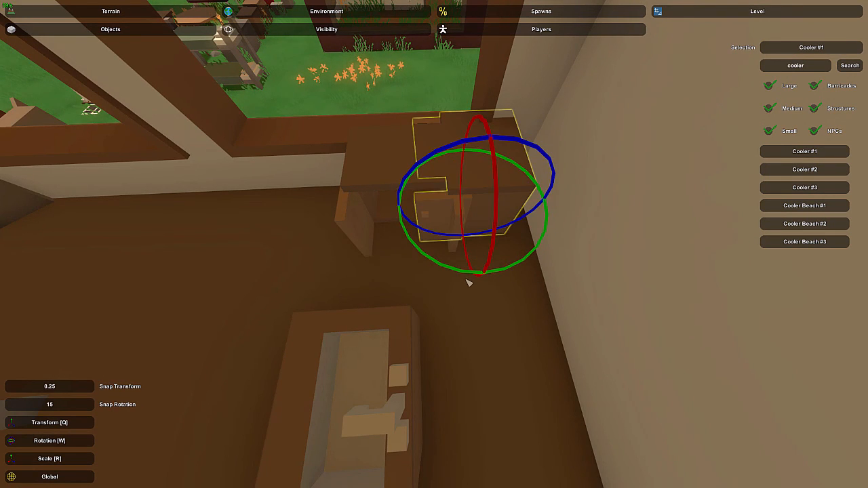
key(q)
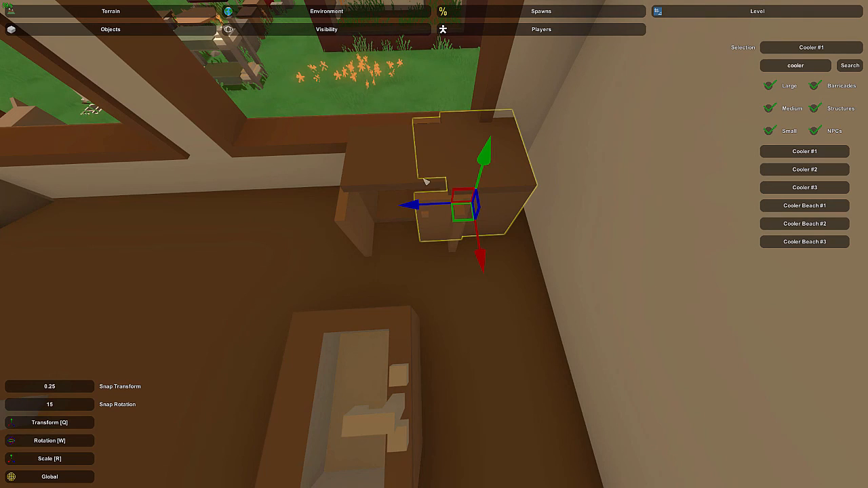
drag(486, 258, 492, 288)
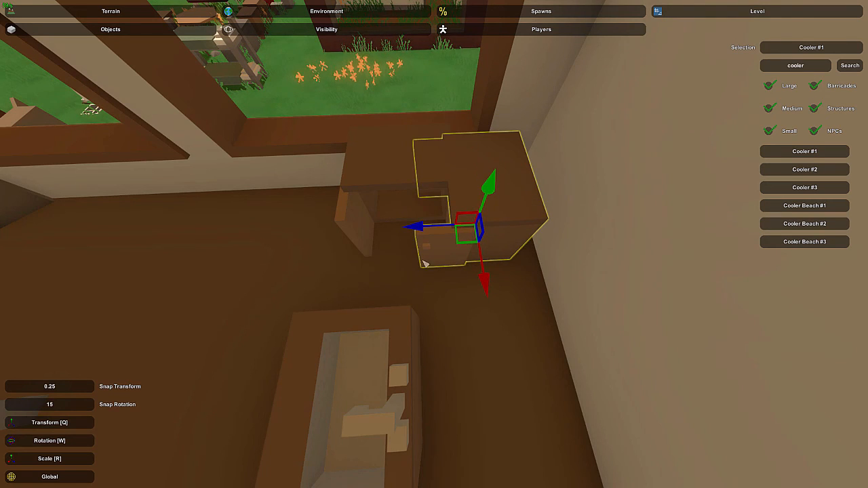
mouse_move(419, 229)
mouse_down()
mouse_move(436, 228)
mouse_move(424, 232)
mouse_up()
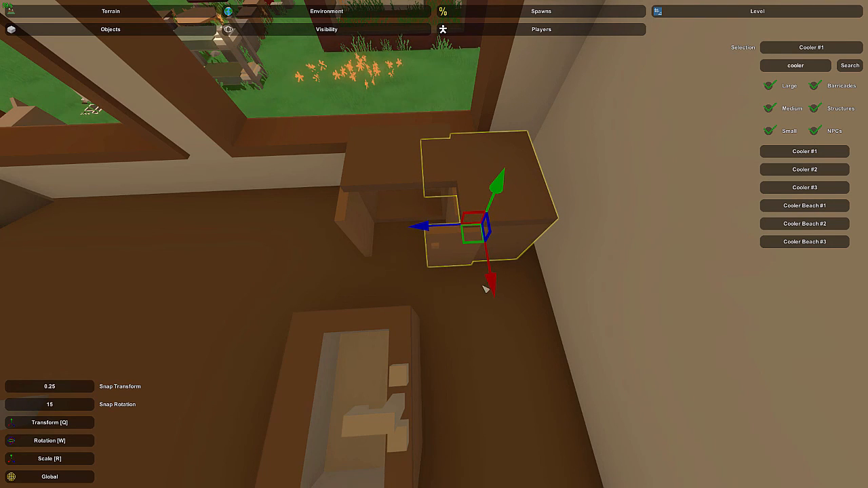
drag(493, 280, 490, 270)
- Select both counters and slide them together into the corner against the end wall
shift+click(393, 174)
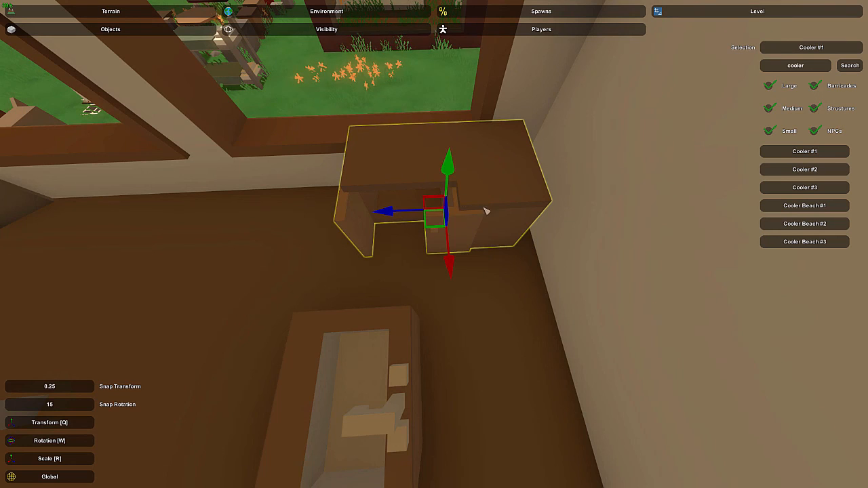
drag(393, 216, 407, 229)
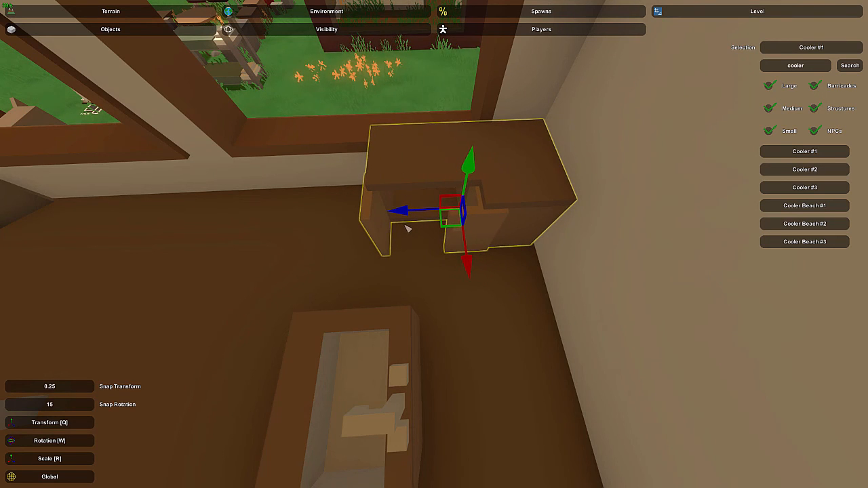
click(541, 200)
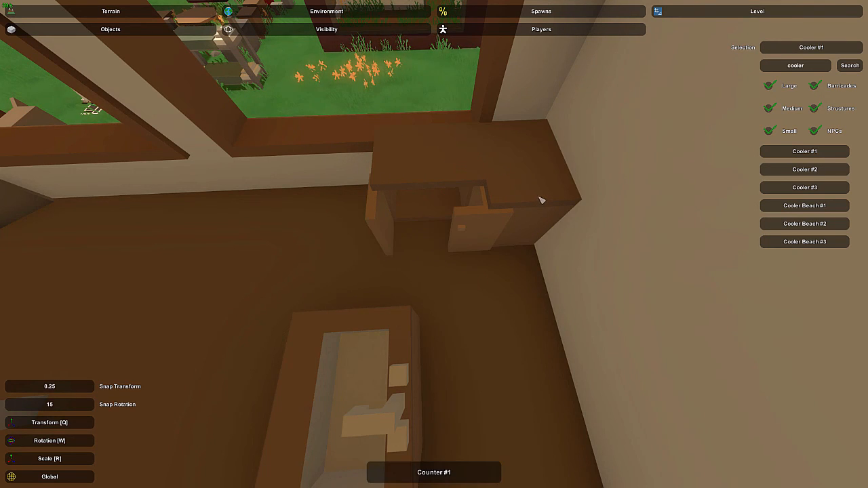
- Rotate the corner counter about its vertical axis and nudge it along the end wall against the window counter
right_drag(542, 199, 439, 246)
click(444, 207)
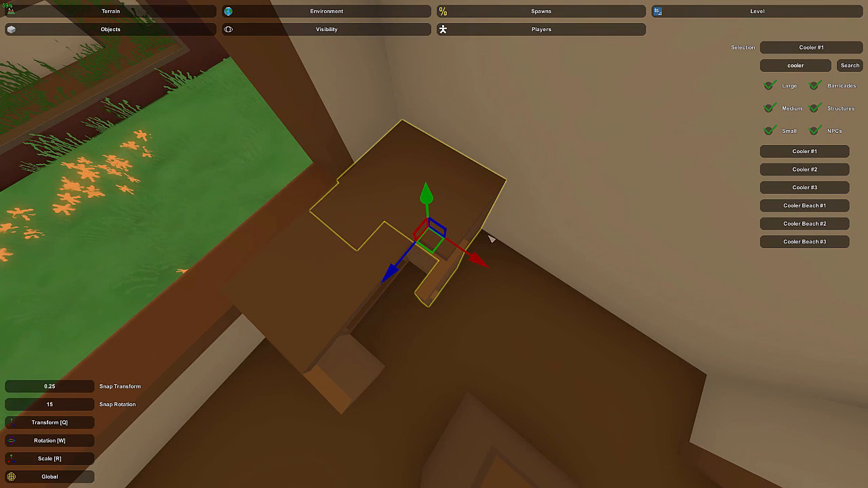
key(w)
drag(465, 292, 383, 305)
key(q)
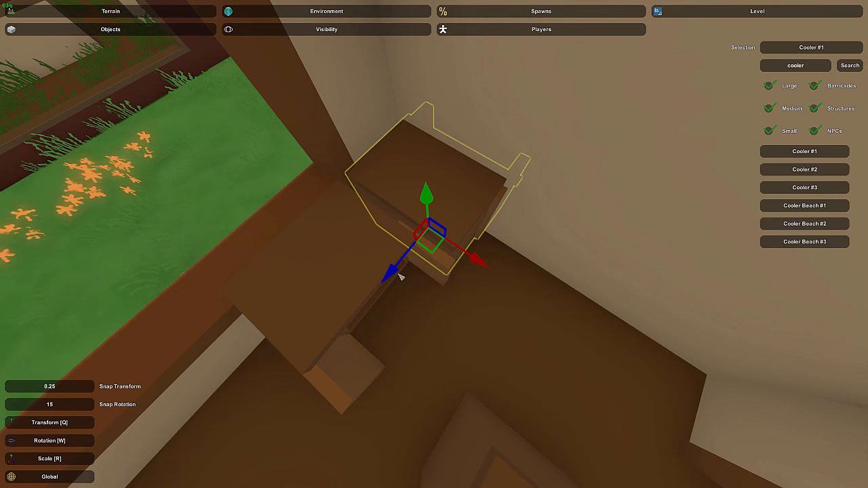
drag(400, 276, 395, 280)
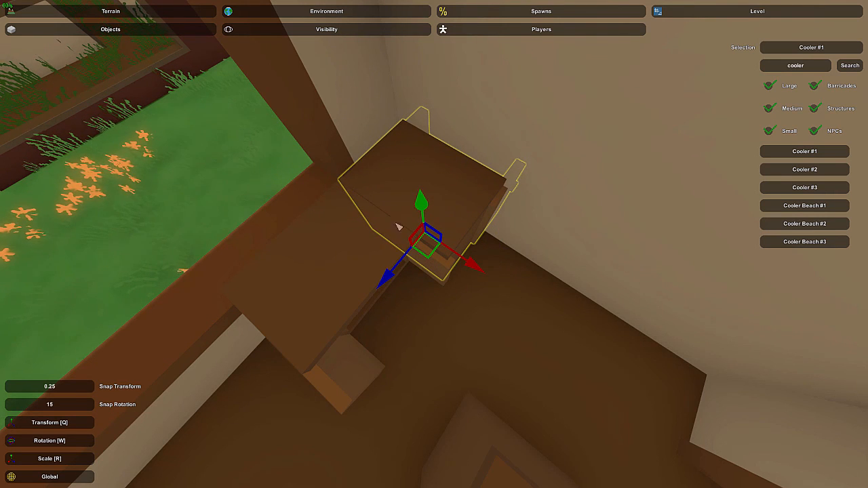
click(404, 196)
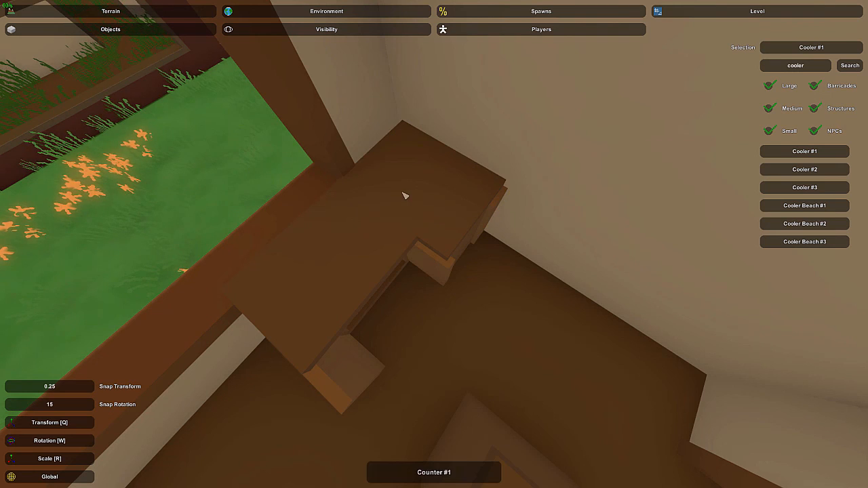
- Inspect up close how the corner counter meets the window counter and the wall
right_drag(429, 170, 434, 244)
click(437, 259)
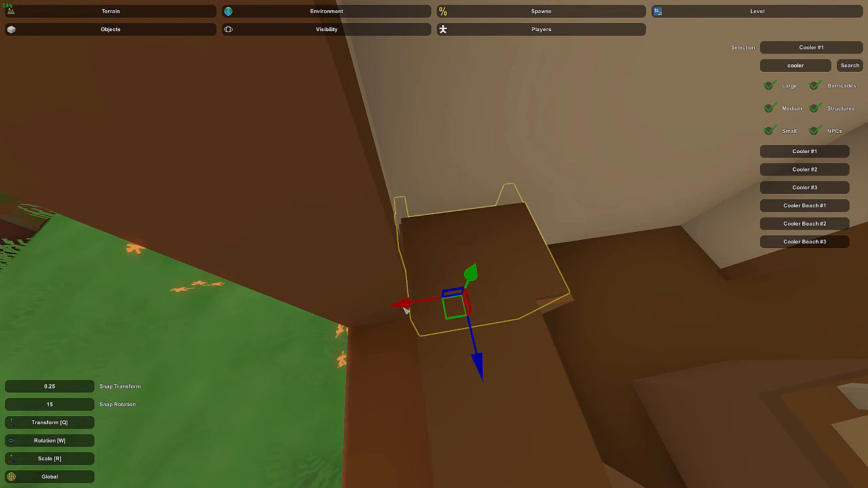
click(426, 330)
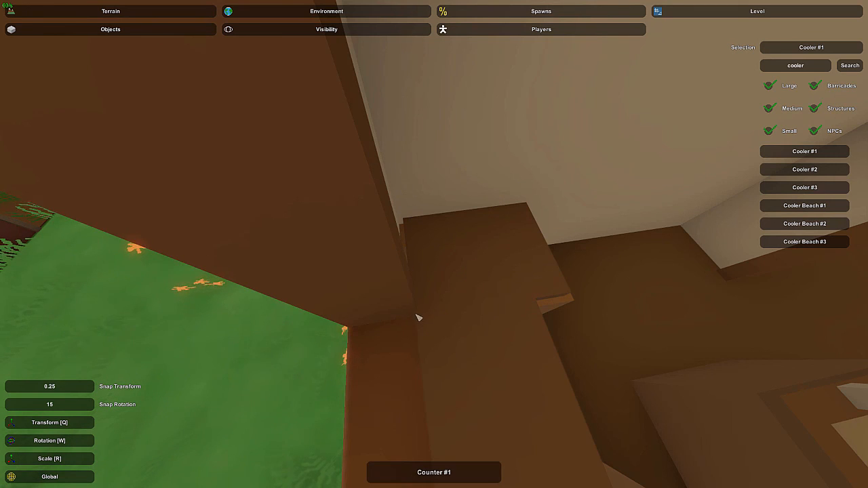
right_drag(417, 317, 434, 244)
click(457, 168)
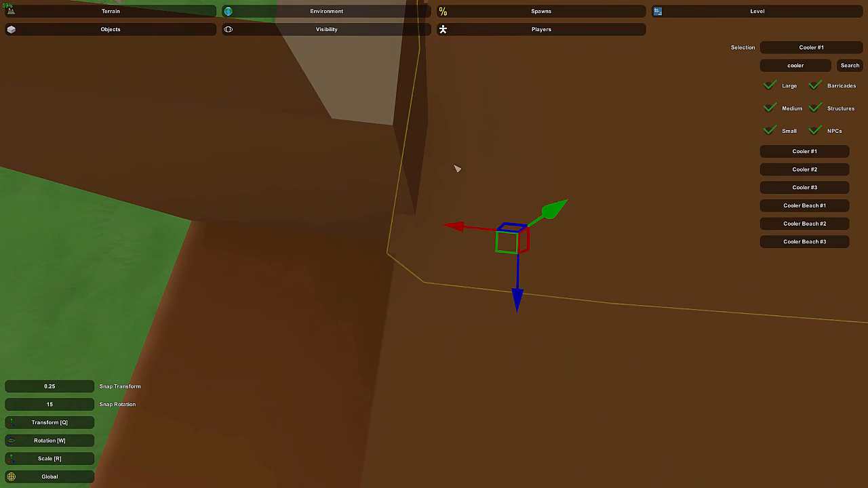
click(455, 232)
right_drag(433, 234, 434, 244)
- Duplicate the corner counter along the end wall and rotate the copy so its doors open into the room
click(425, 234)
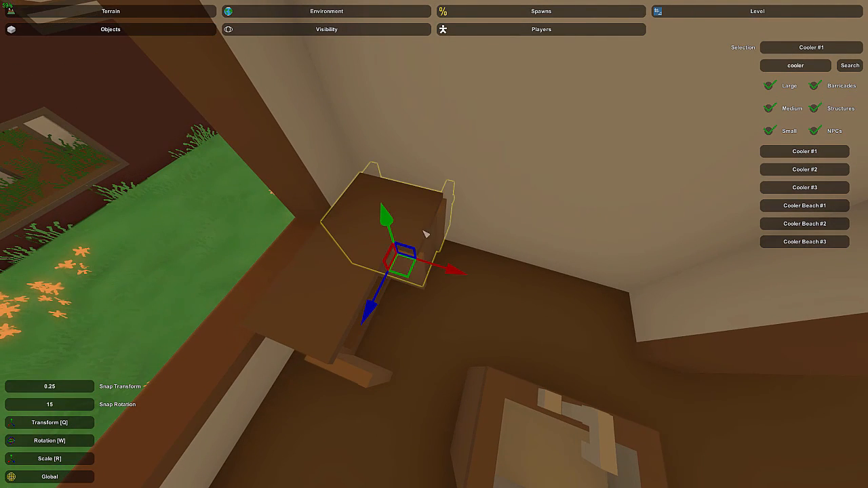
drag(454, 273, 517, 287)
key(w)
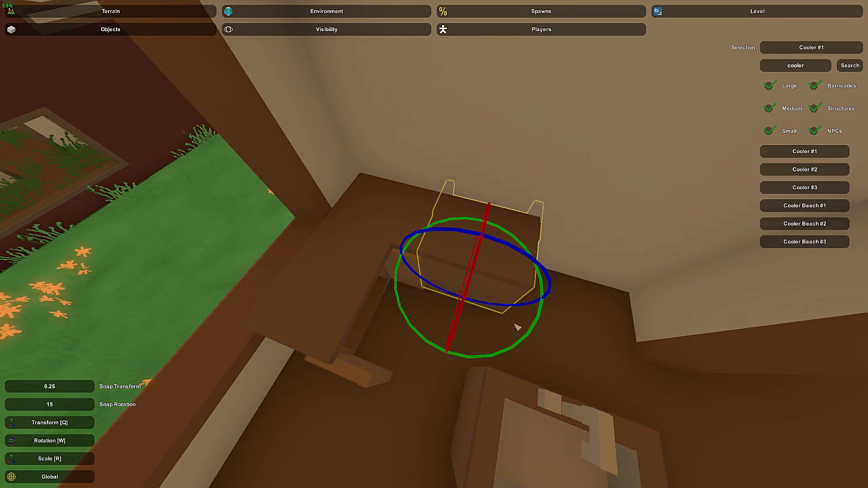
drag(515, 352, 432, 362)
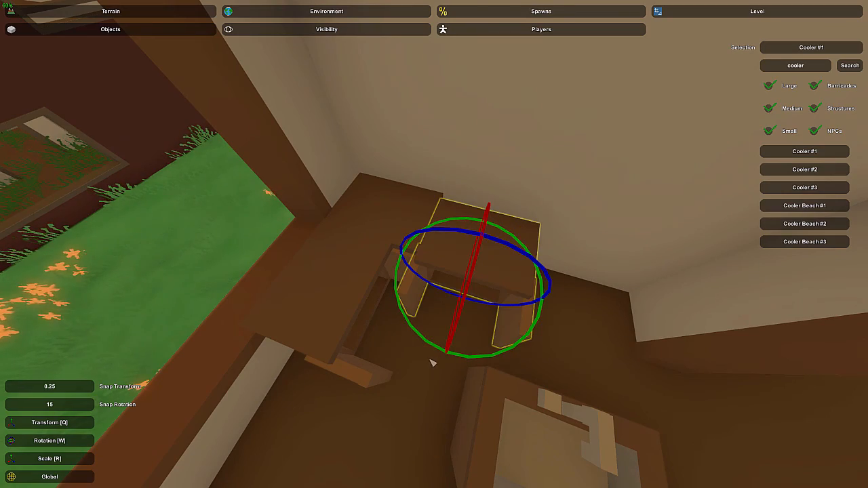
- Nudge the new counter along the end wall to line it up with the corner counter, and check the joint
key(q)
mouse_move(453, 279)
right_down()
mouse_move(433, 244)
mouse_move(463, 289)
right_up()
drag(489, 330, 502, 332)
click(465, 271)
right_drag(465, 272, 434, 244)
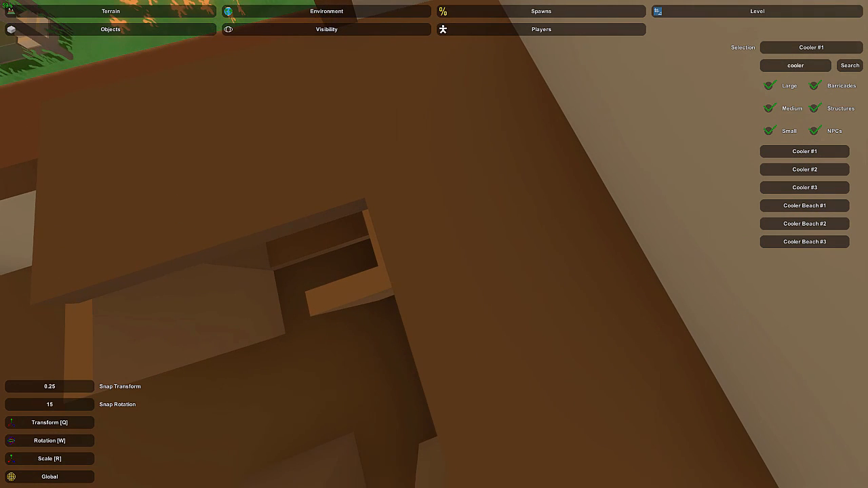
right_drag(405, 311, 434, 244)
- Snap the sink counter onto the new counter's position and slide it to the free end of the row
click(439, 196)
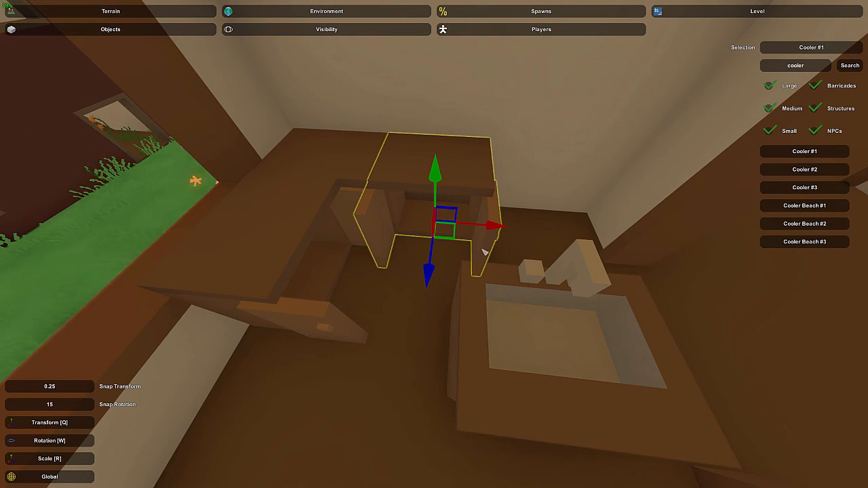
click(511, 321)
key(ctrl+n)
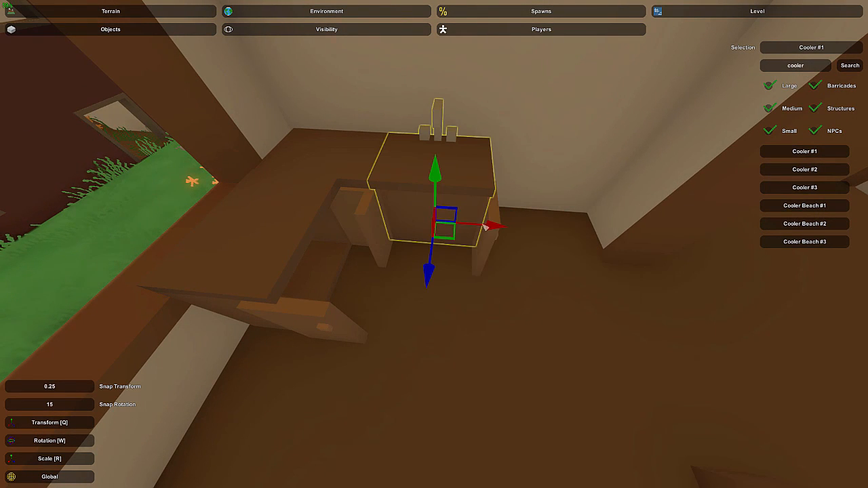
drag(483, 225, 578, 232)
click(586, 188)
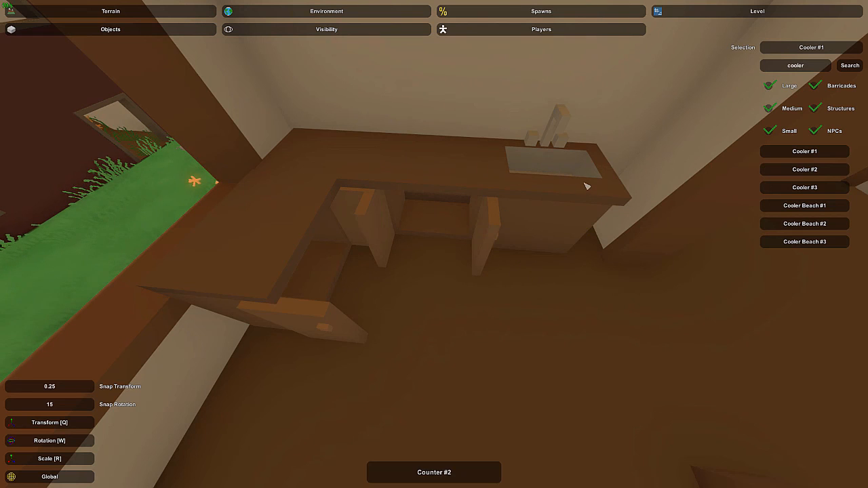
- Swap the two counters so the sink sits in the middle and the open counter stands at the end
click(568, 186)
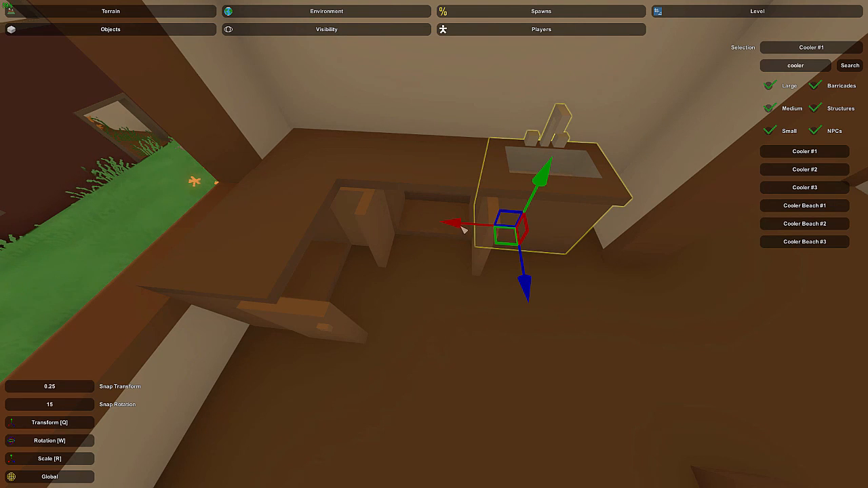
drag(464, 230, 369, 236)
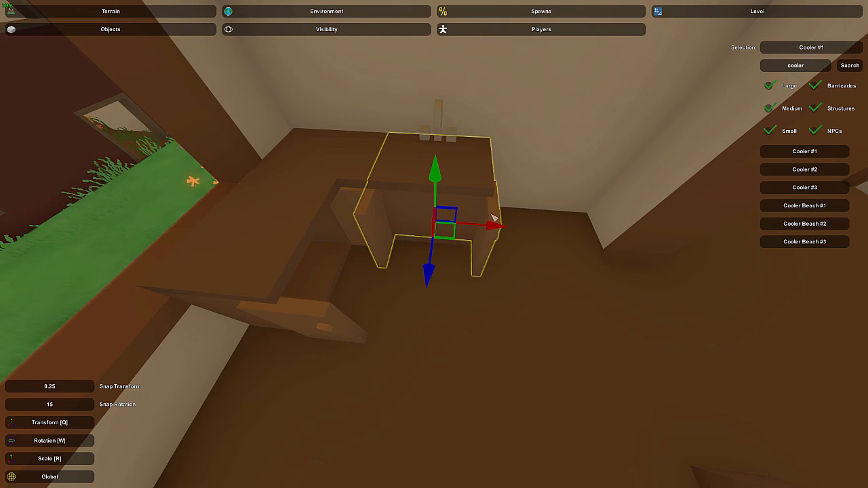
drag(491, 227, 576, 240)
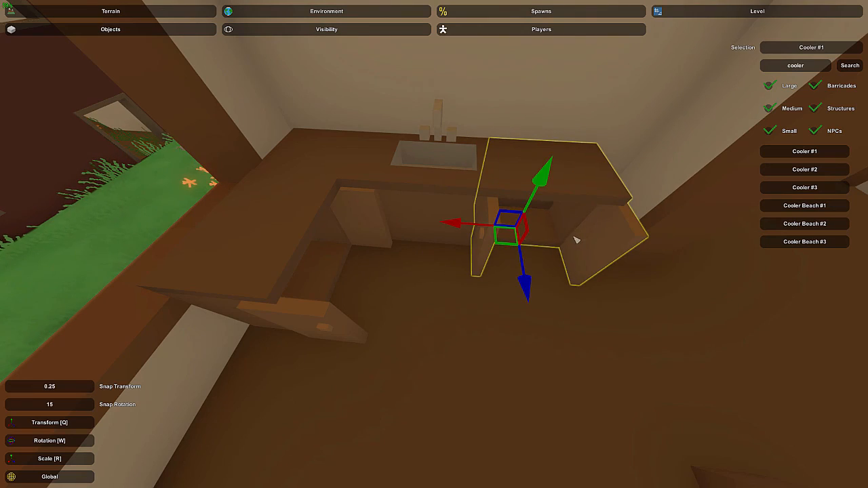
click(528, 175)
- Select the white fridge between the doorway and the bunk bed and rotate it to face the room
key(s)
mouse_move(528, 175)
right_down()
mouse_move(531, 146)
mouse_move(603, 141)
mouse_move(535, 135)
mouse_move(380, 163)
mouse_move(678, 179)
mouse_move(556, 169)
mouse_move(542, 102)
mouse_move(434, 116)
mouse_move(529, 162)
right_up()
key(s)
key(w)
click(462, 244)
right_drag(462, 244, 438, 242)
key(w)
key(w)
click(446, 220)
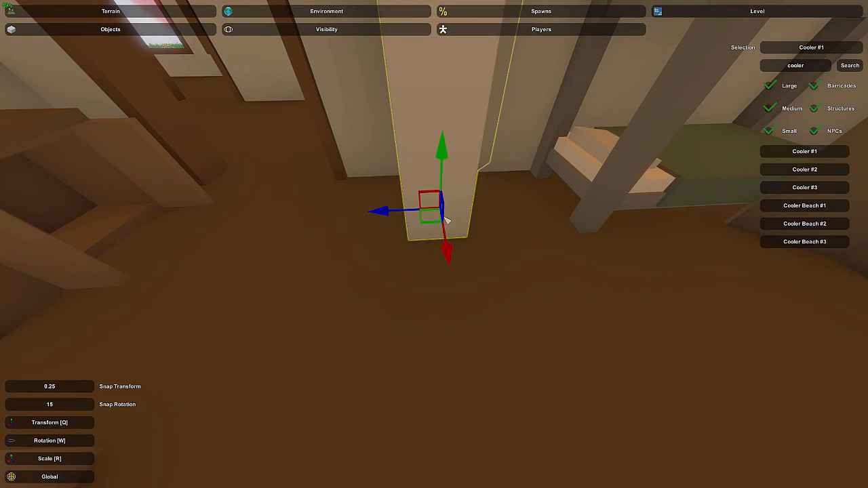
drag(470, 270, 424, 266)
key(q)
- Slide the fridge along the wall into the gap between the doorway and the bunk bed
right_drag(425, 266, 650, 247)
key(a)
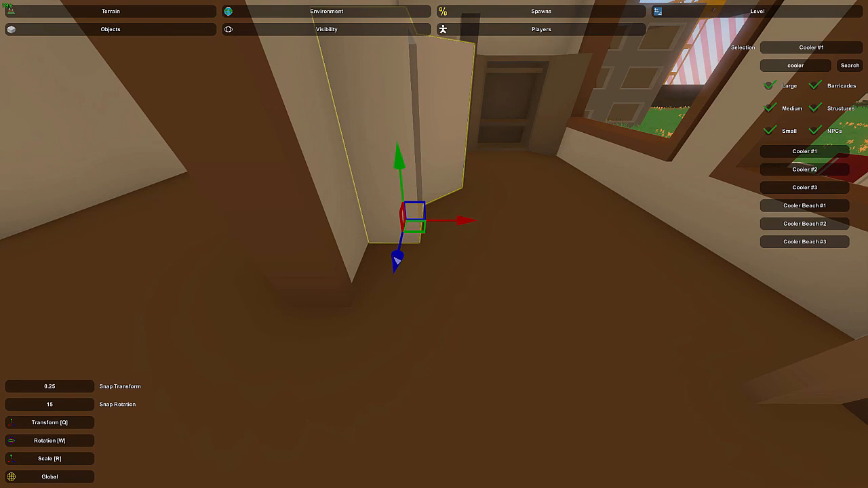
key(d)
right_drag(381, 245, 394, 267)
key(w)
drag(423, 286, 442, 284)
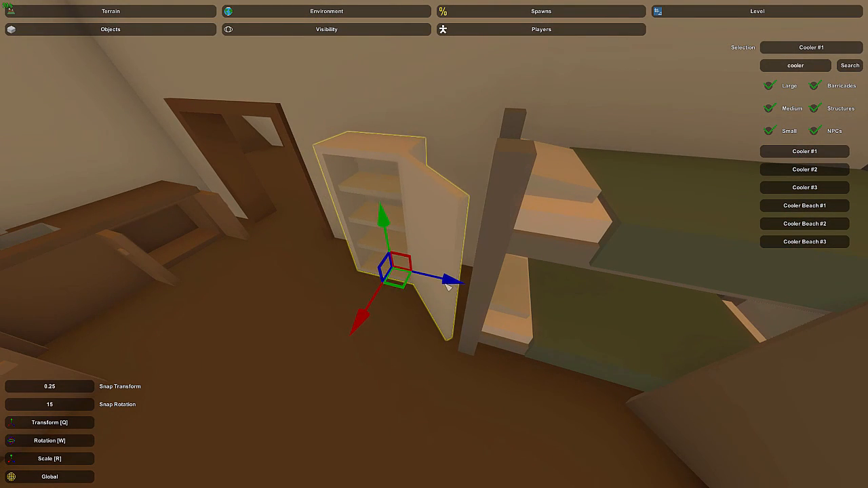
- Pick the coat rack from the prepared objects outside and place it against the wall between the doorway and the fridge
key(w)
right_drag(464, 267, 597, 271)
right_drag(434, 244, 434, 285)
key(w)
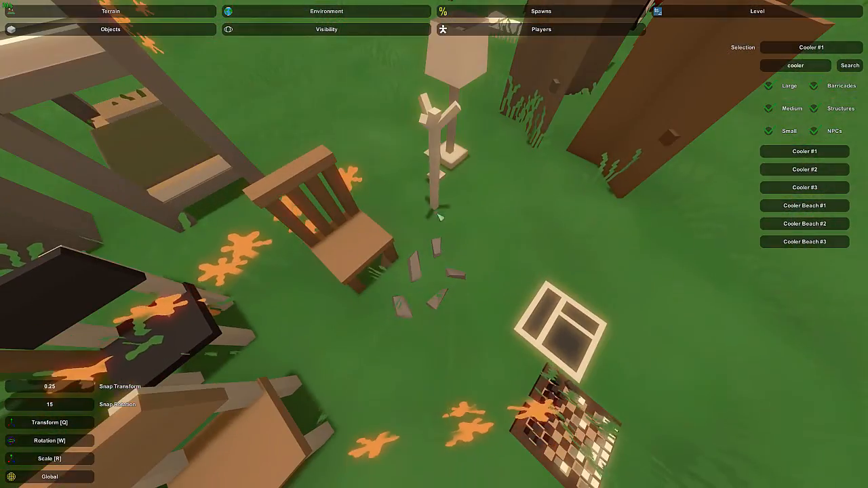
click(436, 223)
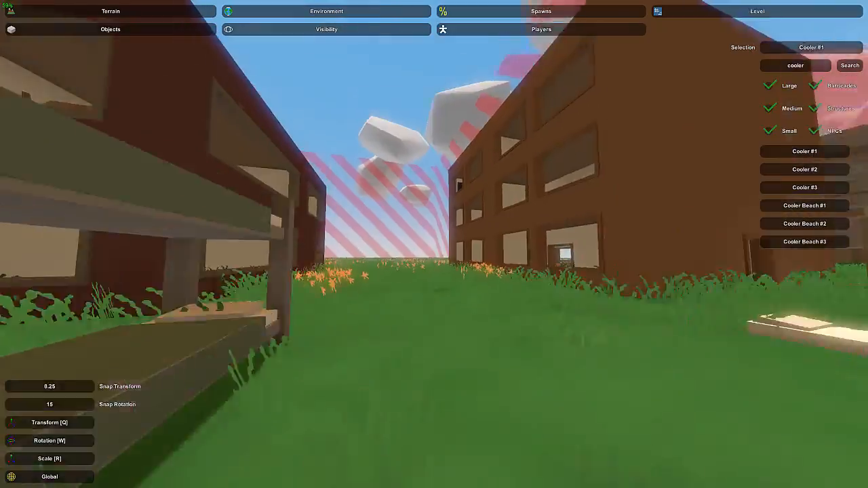
key(w)
right_drag(434, 244, 610, 379)
key(e)
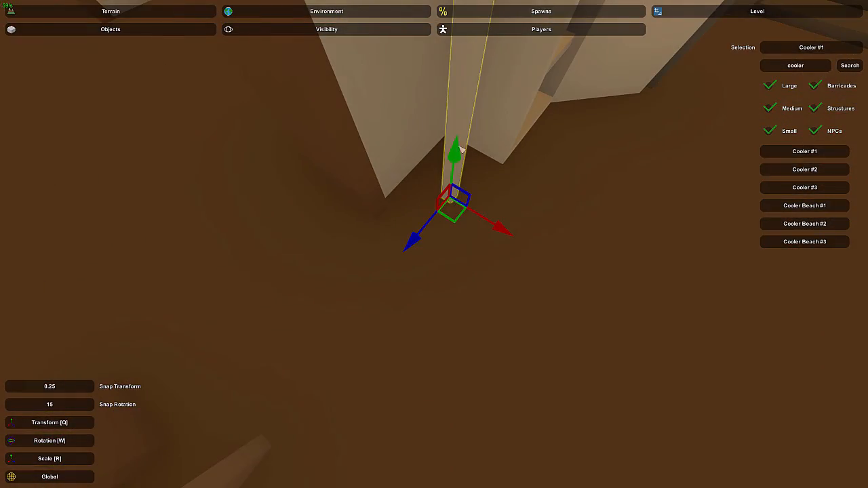
click(459, 126)
- Duplicate the three open counters without the sink and raise the copies above the kitchen corner
key(s)
right_drag(459, 126, 223, 74)
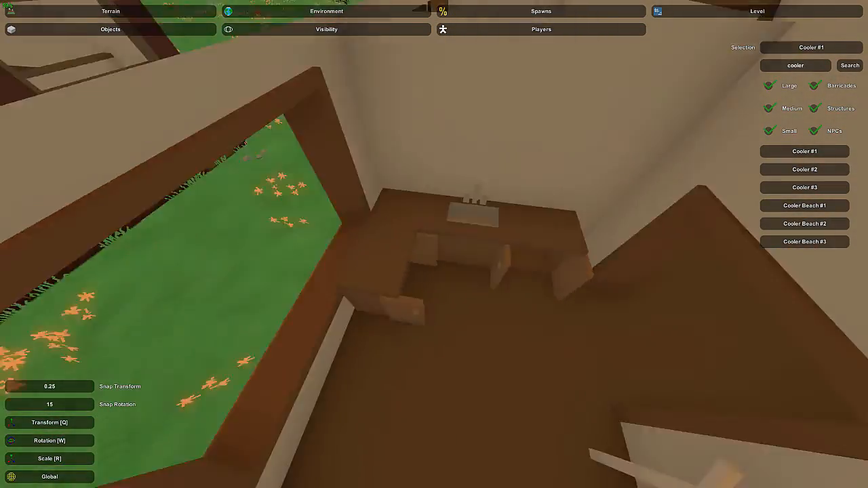
key(s)
right_drag(433, 244, 190, 149)
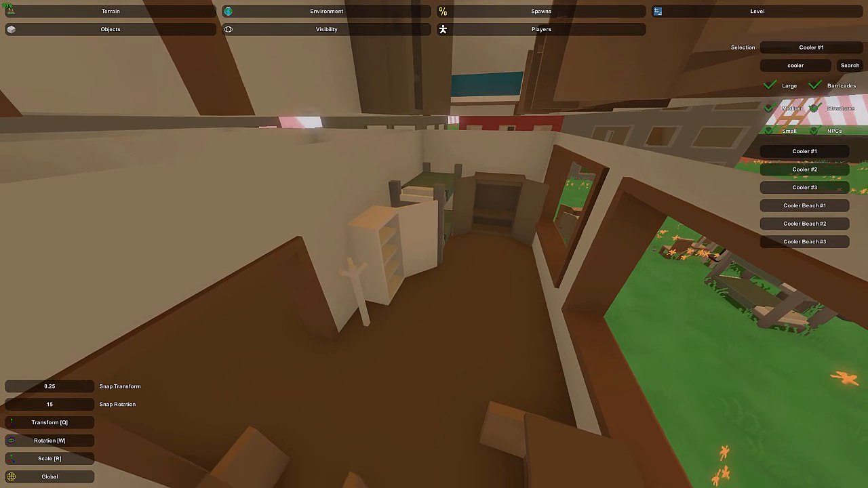
right_drag(447, 170, 452, 240)
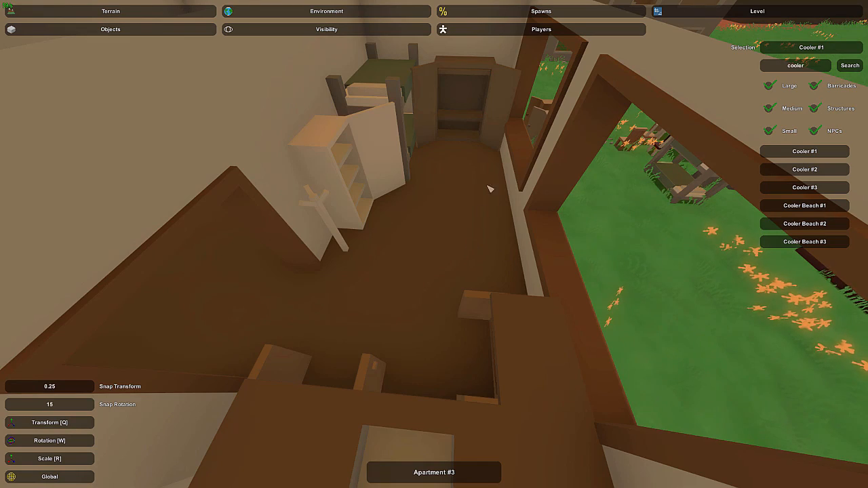
right_drag(495, 177, 436, 248)
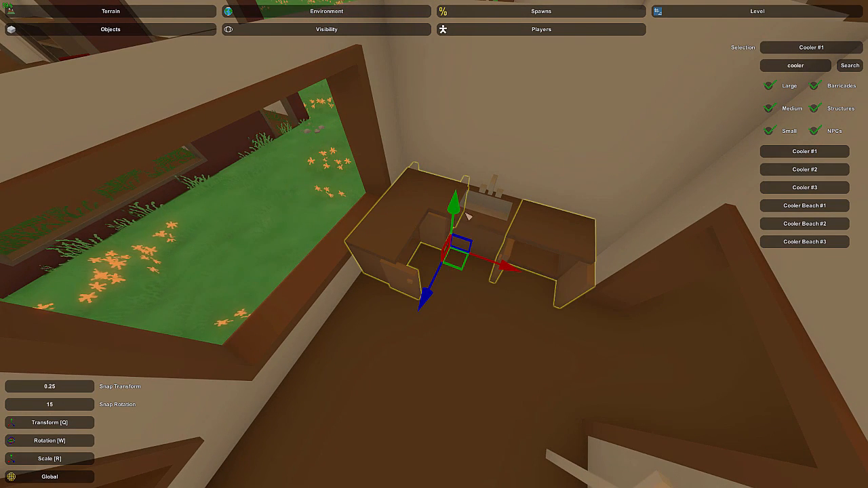
drag(453, 211, 459, 121)
click(362, 121)
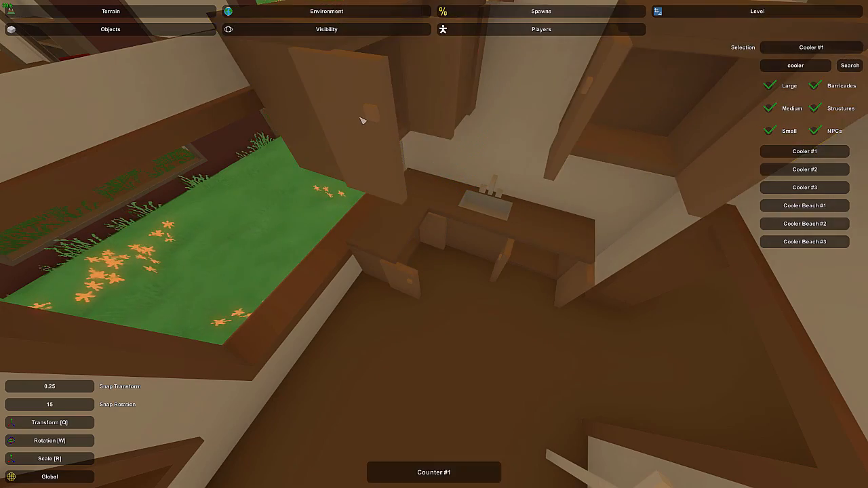
- Flip each of the three raised counter copies upside down to form wall cabinets
right_drag(362, 121, 352, 62)
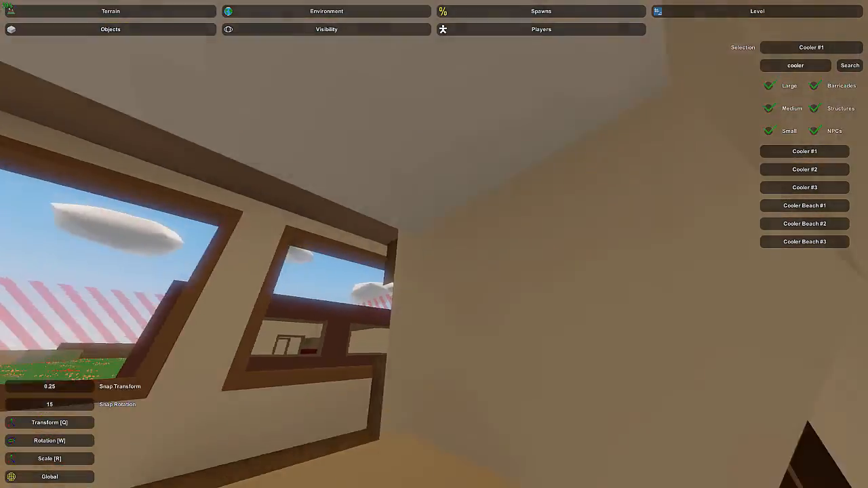
right_drag(433, 244, 456, 400)
click(419, 224)
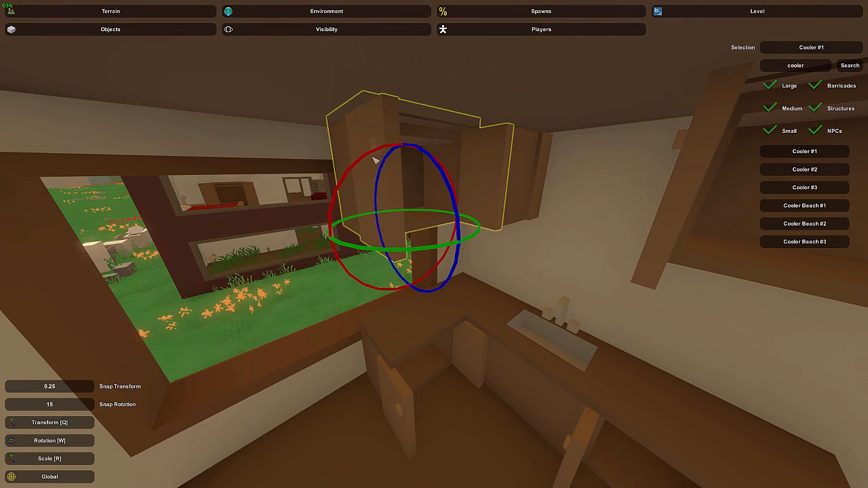
drag(373, 160, 285, 225)
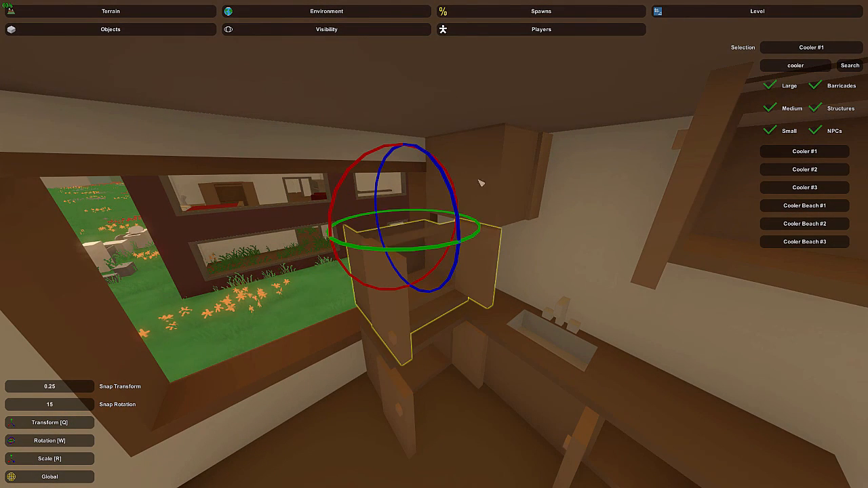
click(521, 185)
drag(531, 150, 615, 267)
click(705, 227)
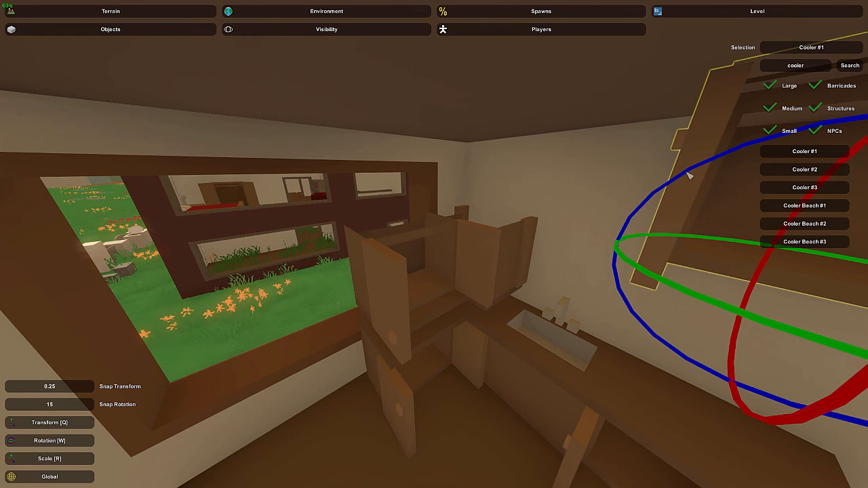
drag(688, 175, 607, 251)
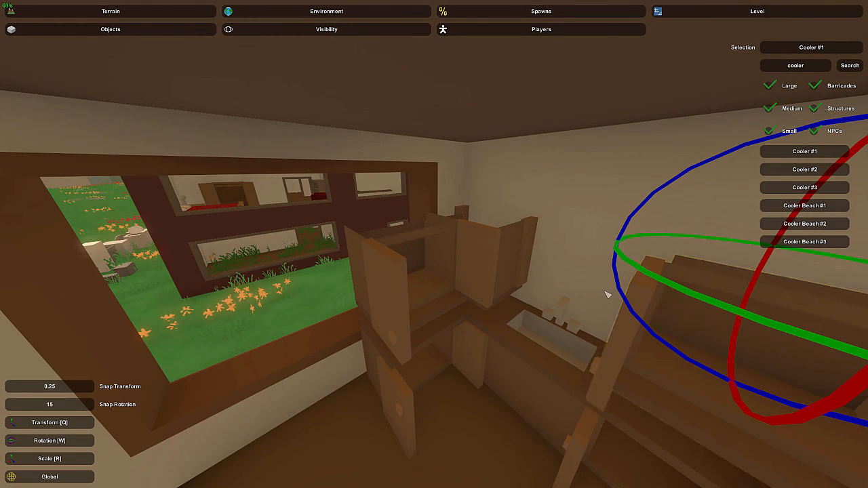
- Slide the flipped wall cabinets along the wall so they sit side by side above the sink counter
key(q)
drag(555, 260, 488, 254)
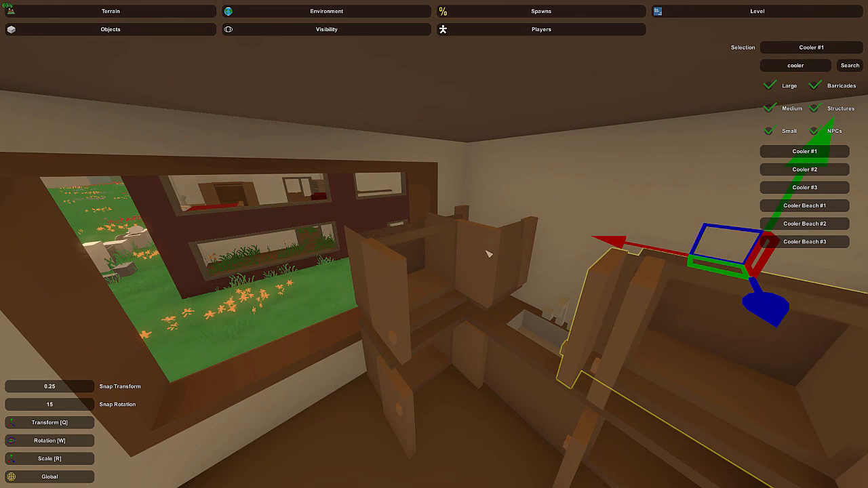
drag(402, 214, 340, 190)
drag(266, 188, 743, 272)
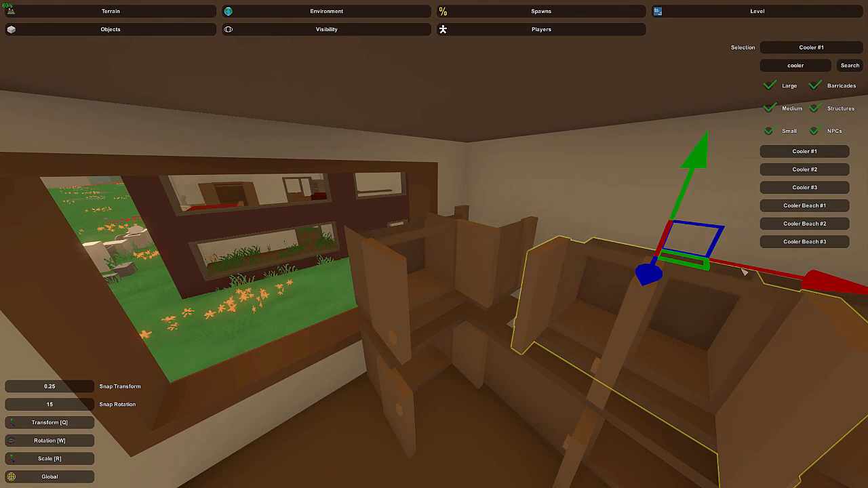
drag(830, 285, 656, 265)
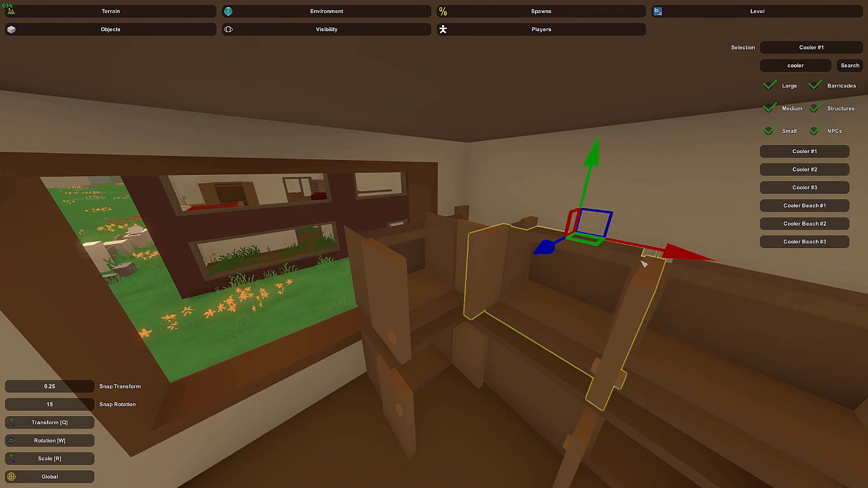
- Select all three wall cabinets together and raise them toward the ceiling above the kitchen corner
key(a)
right_drag(644, 264, 437, 249)
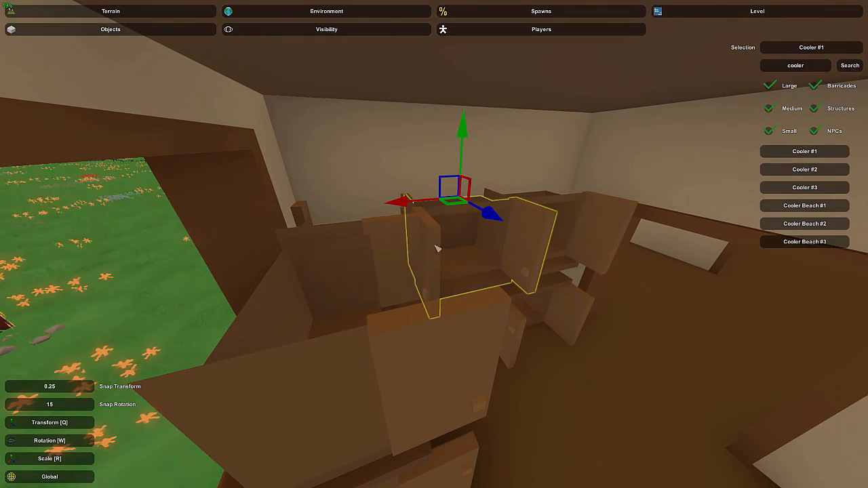
click(376, 215)
key(d)
right_drag(404, 245, 436, 248)
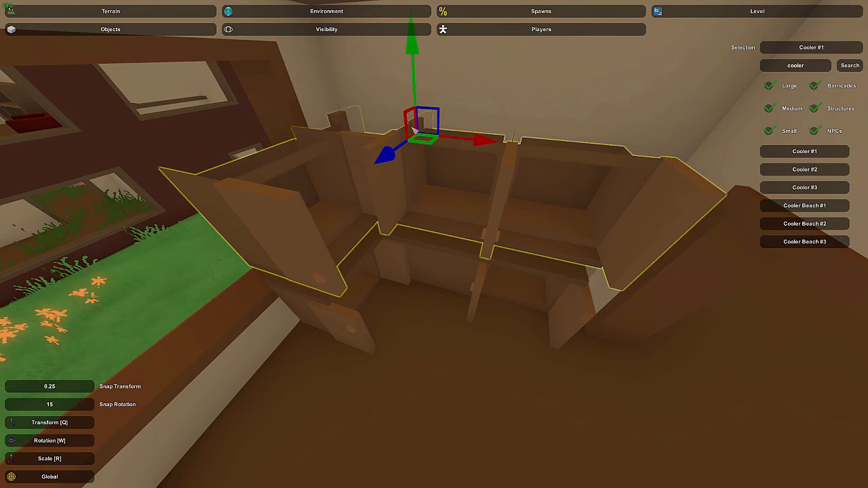
right_drag(430, 191, 442, 254)
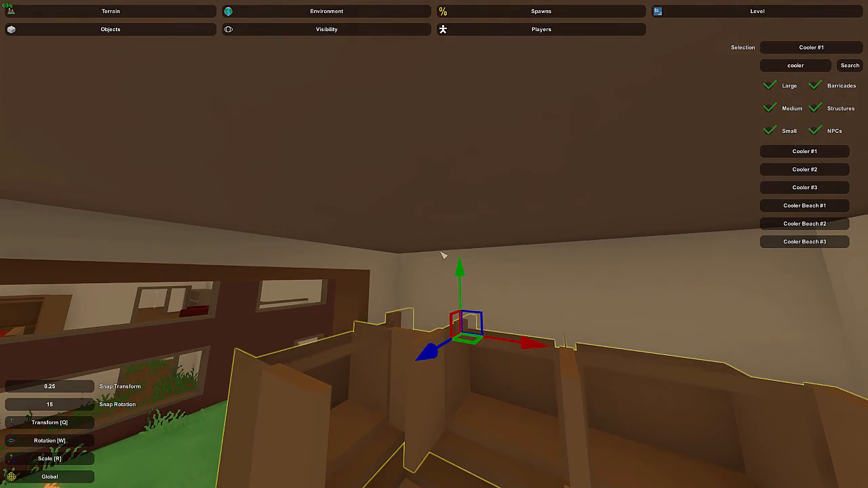
drag(461, 278, 469, 184)
- Copy the microwave, toaster and red countertop appliance from the prepared objects outside into the room with the teal bed and red fridge
click(309, 284)
key(s)
mouse_move(308, 284)
right_down()
mouse_move(319, 333)
mouse_move(406, 366)
mouse_move(312, 281)
right_up()
key(w)
right_drag(434, 244, 431, 299)
key(s)
right_drag(585, 161, 623, 119)
right_drag(434, 231, 356, 326)
key(w)
key(w)
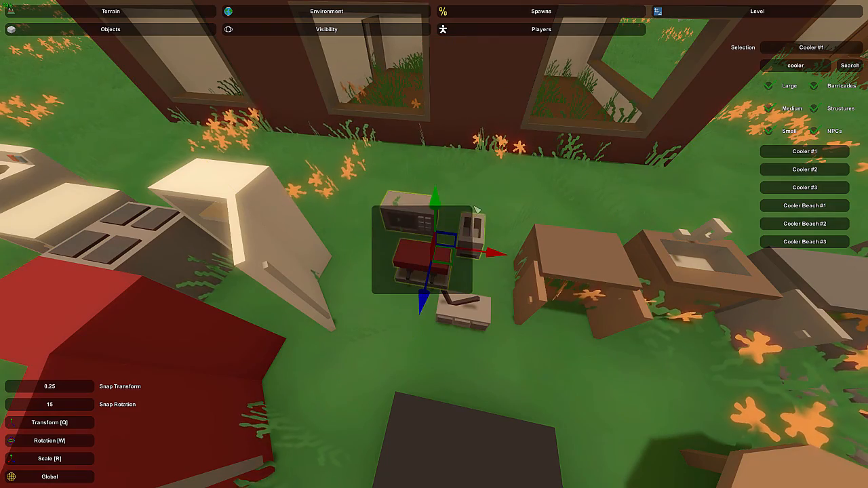
right_drag(456, 248, 305, 339)
key(w)
key(w)
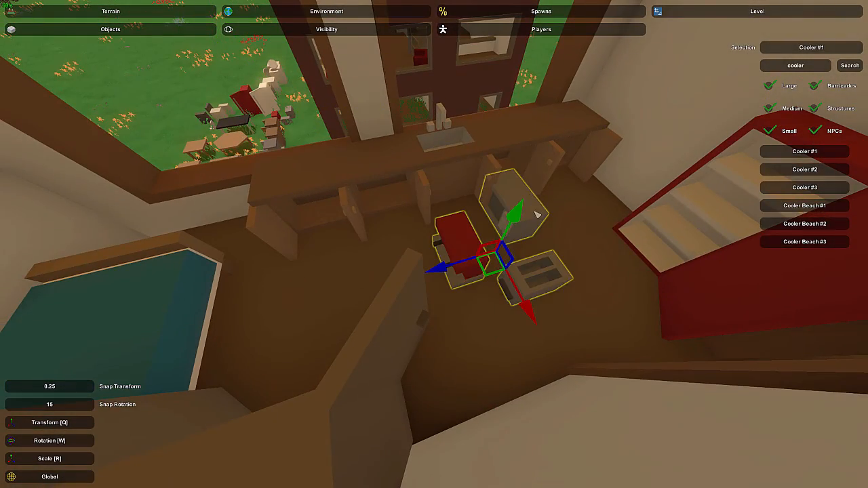
- Place the microwave on the end of the long counter nearest the red fridge, facing the room
click(537, 215)
key(w)
right_drag(534, 220, 576, 204)
key(e)
key(w)
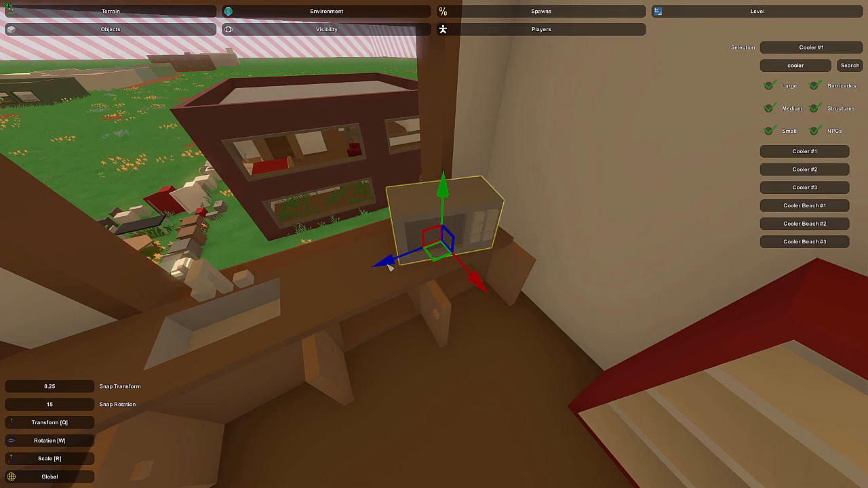
key(s)
right_drag(428, 224, 366, 298)
- Place the red countertop appliance on the end of the counter nearest the teal bed, facing the room
click(431, 256)
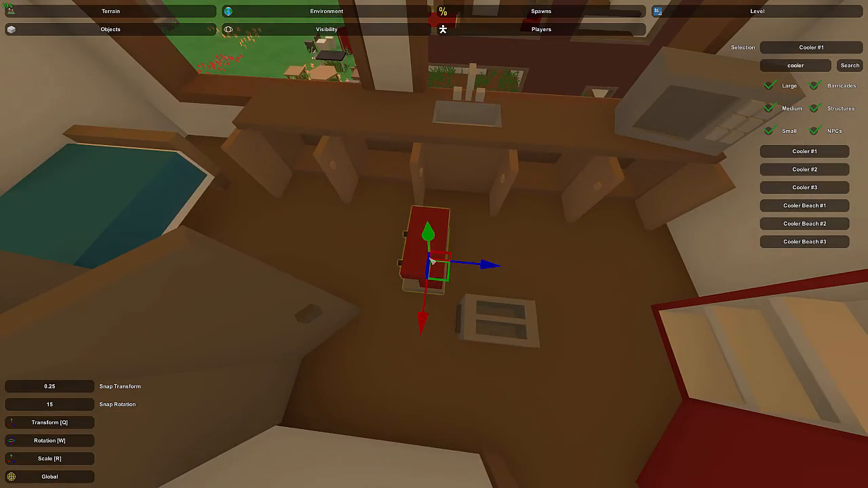
right_drag(433, 254, 495, 210)
key(a)
key(e)
key(w)
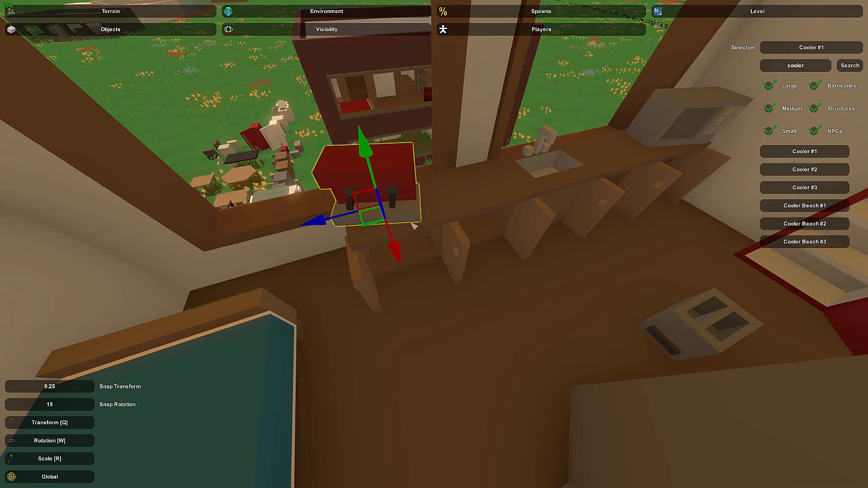
click(416, 199)
- Place the toaster on the counter between the red appliance and the sink
right_drag(415, 199, 437, 249)
key(d)
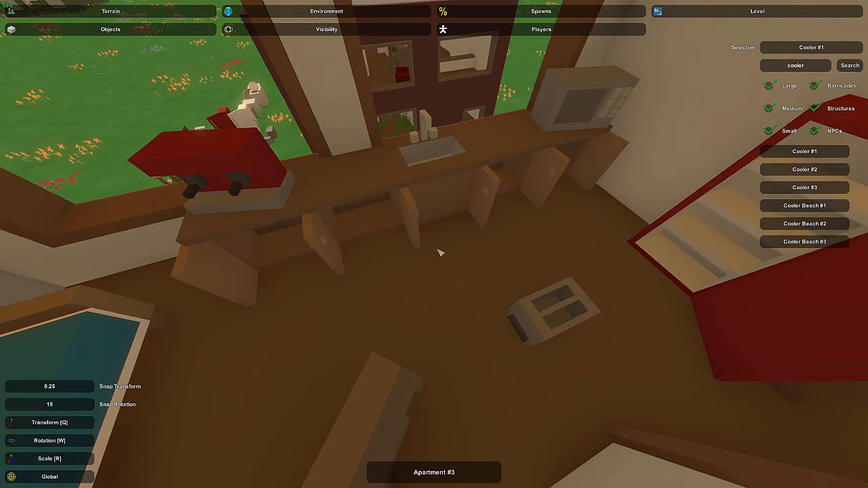
click(561, 324)
key(w)
right_drag(561, 325, 433, 243)
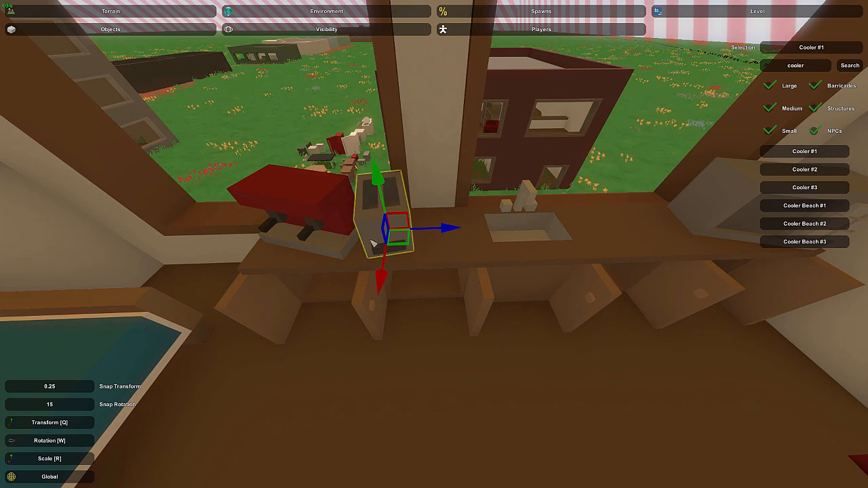
click(373, 244)
right_drag(372, 244, 439, 237)
key(d)
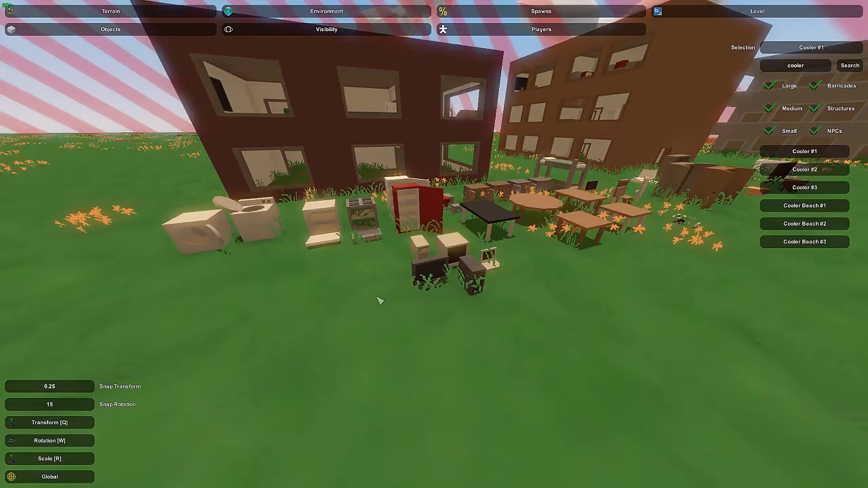
- Look over the prepared objects outside for further furniture and appliances to use
right_drag(380, 311, 437, 250)
key(w)
key(d)
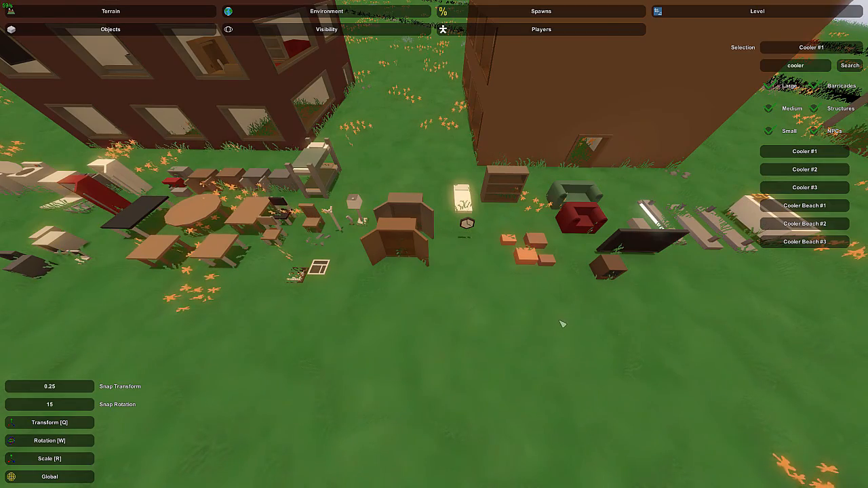
key(a)
right_drag(556, 331, 393, 263)
key(w)
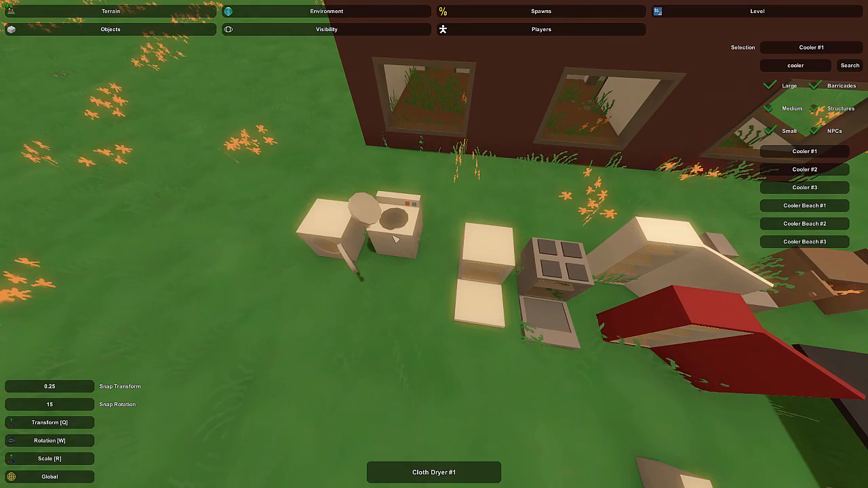
right_drag(396, 238, 518, 163)
key(d)
key(s)
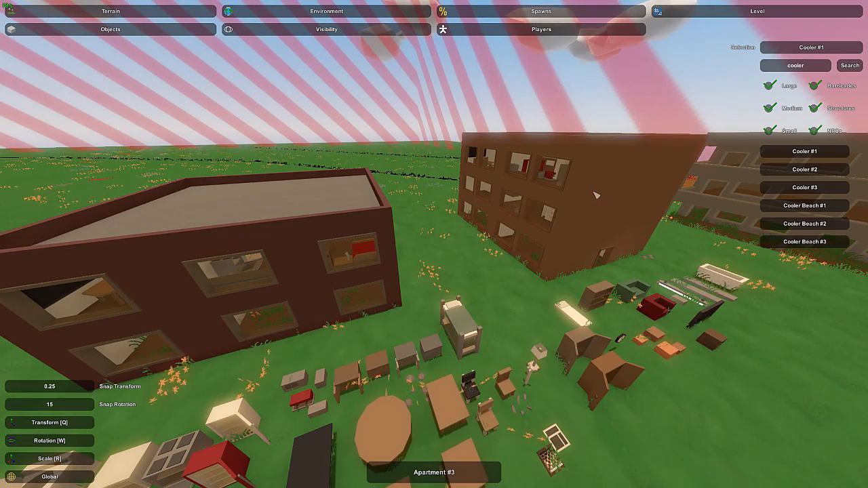
- Inspect the rooms of the apartment buildings to compare the furnished and still empty spaces
right_drag(519, 163, 487, 218)
key(w)
key(w)
key(s)
right_drag(449, 252, 461, 298)
key(w)
key(w)
key(w)
key(a)
key(d)
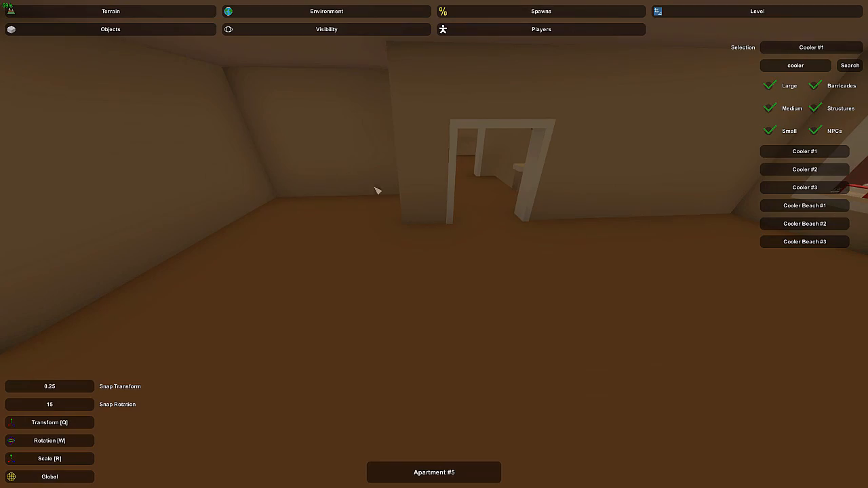
key(w)
right_drag(343, 180, 532, 231)
key(w)
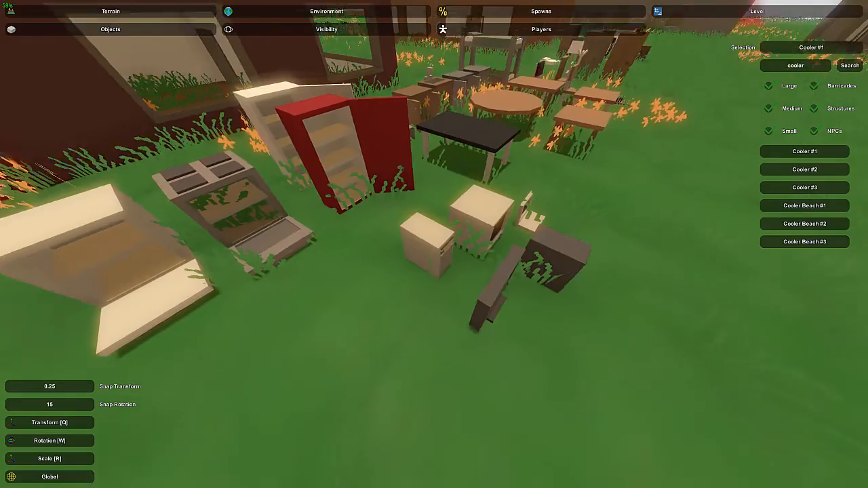
key(w)
right_drag(434, 244, 417, 197)
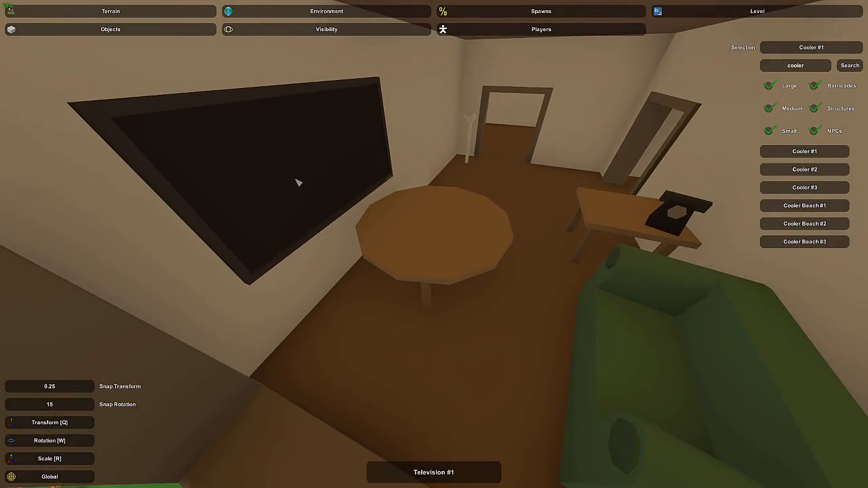
right_drag(297, 181, 359, 114)
key(d)
key(w)
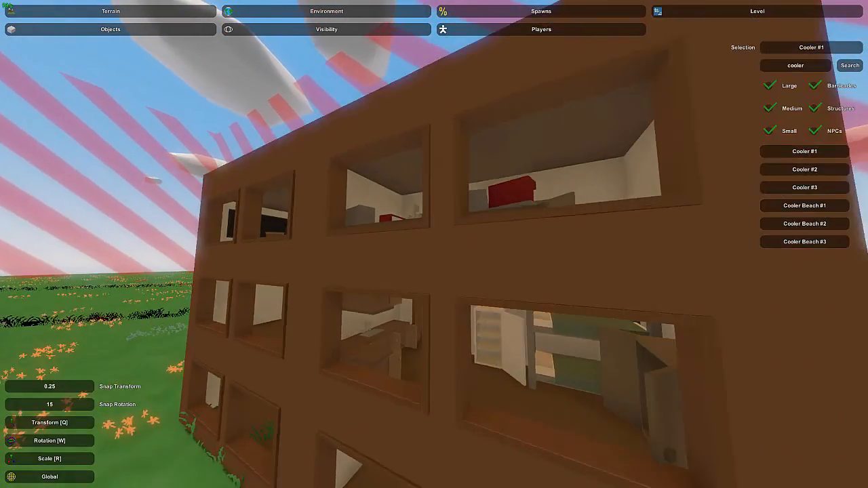
key(w)
right_drag(434, 244, 562, 352)
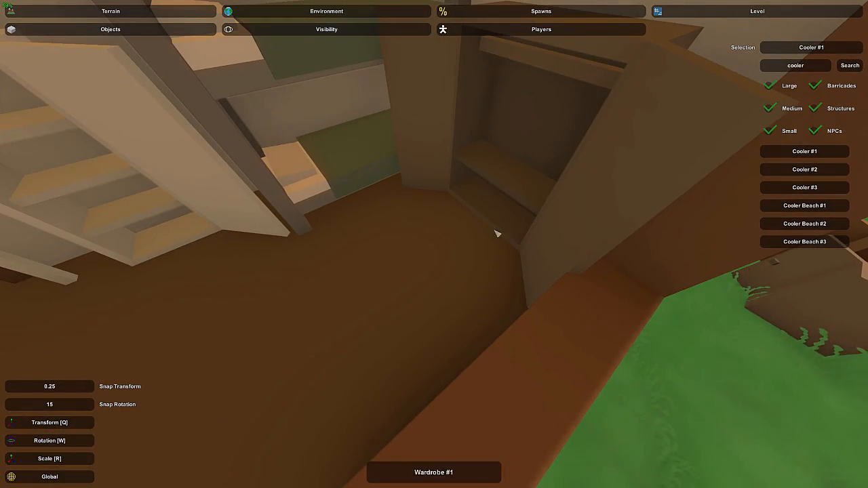
key(w)
right_drag(496, 231, 766, 224)
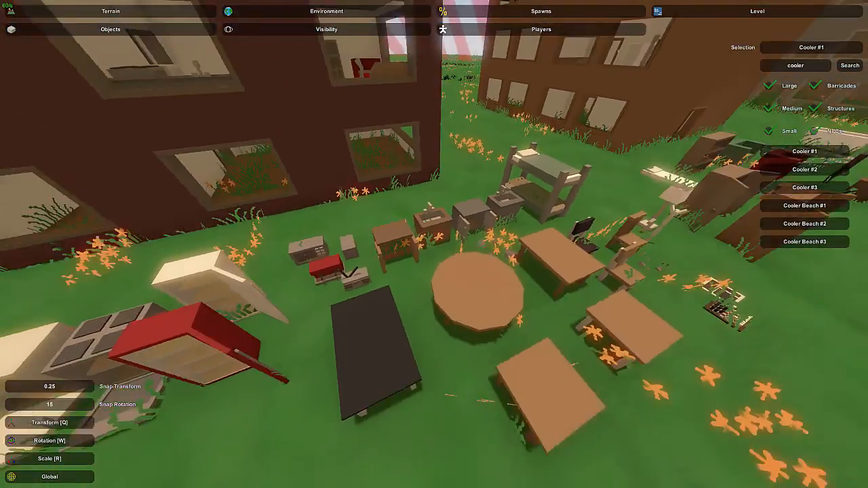
- Search the objects for "crate" and place a small and a large crate beside the cardboard boxes outside
key(d)
right_drag(434, 244, 450, 252)
key(s)
key(w)
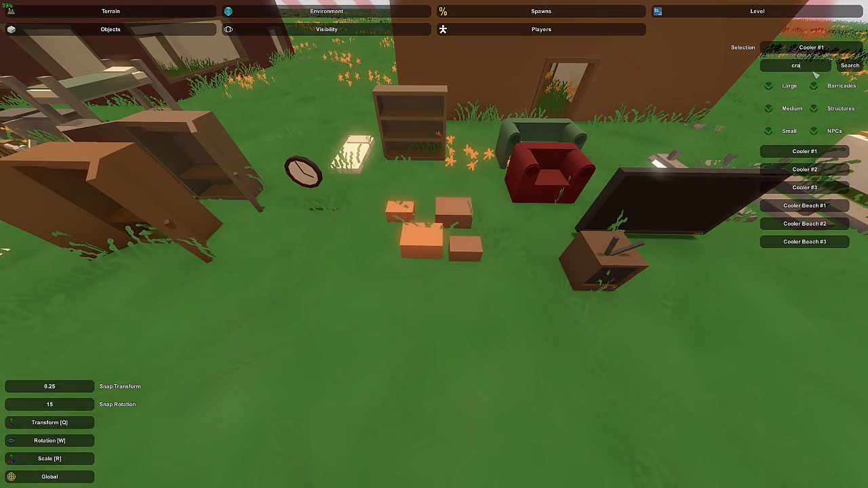
text(te)
key(Return)
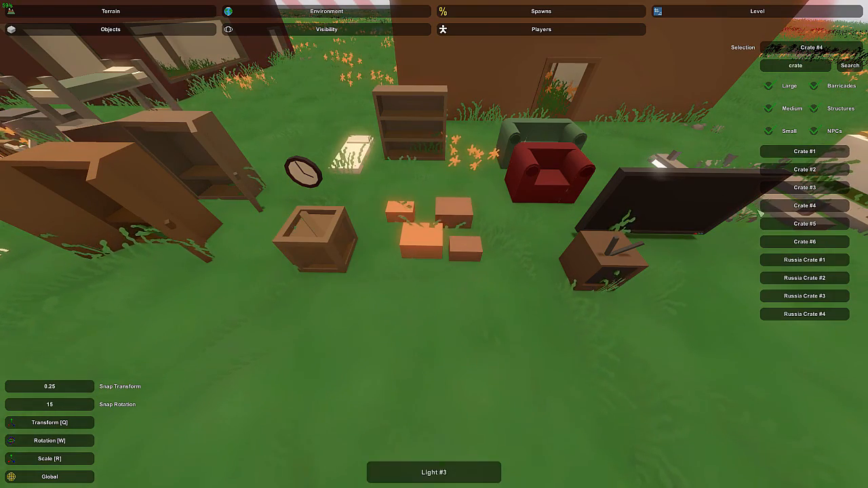
key(e)
click(469, 350)
- Select the two crates and the cardboard boxes and copy them into the empty windowed room
right_drag(468, 350, 461, 142)
key(s)
key(w)
key(w)
right_drag(434, 244, 542, 325)
key(w)
right_drag(405, 268, 529, 271)
key(s)
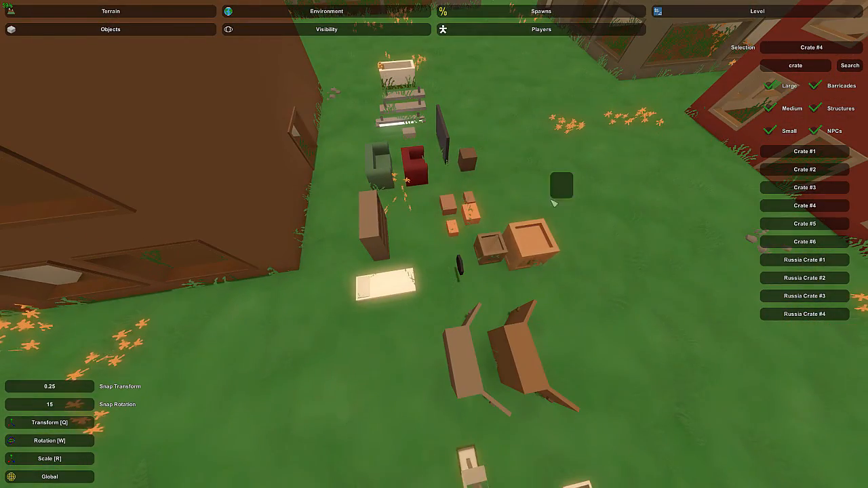
drag(553, 202, 438, 261)
key(w)
right_drag(437, 260, 244, 271)
key(e)
key(w)
click(446, 238)
click(446, 239)
right_drag(446, 238, 610, 251)
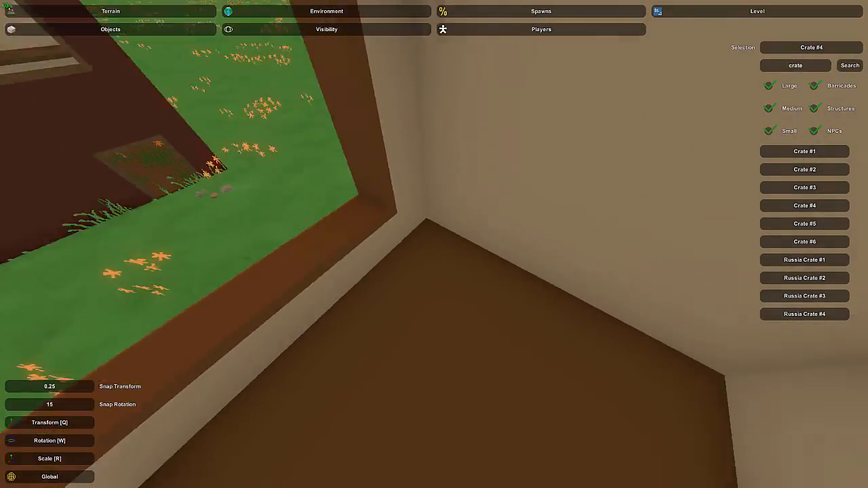
- Place a large crate in the room corner by the window and a second large one beside it along the opposite wall
key(e)
key(d)
mouse_move(433, 244)
right_down()
mouse_move(326, 224)
mouse_move(440, 252)
right_up()
drag(420, 296, 446, 297)
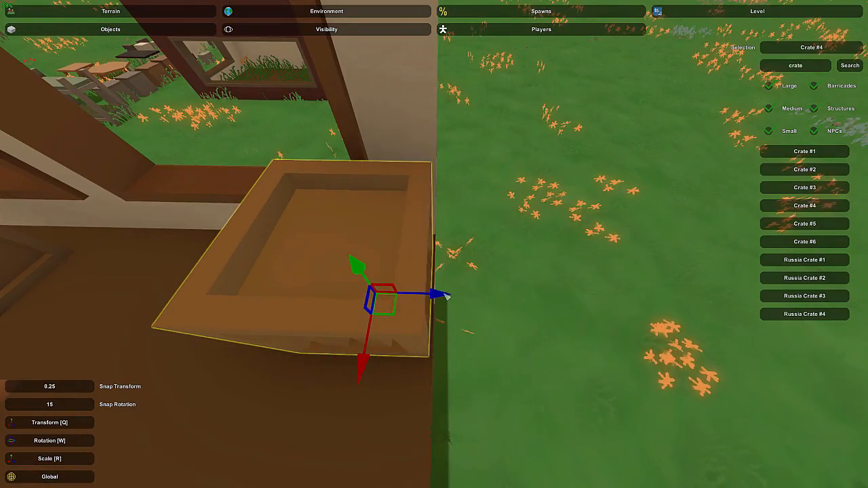
key(d)
right_drag(445, 297, 244, 257)
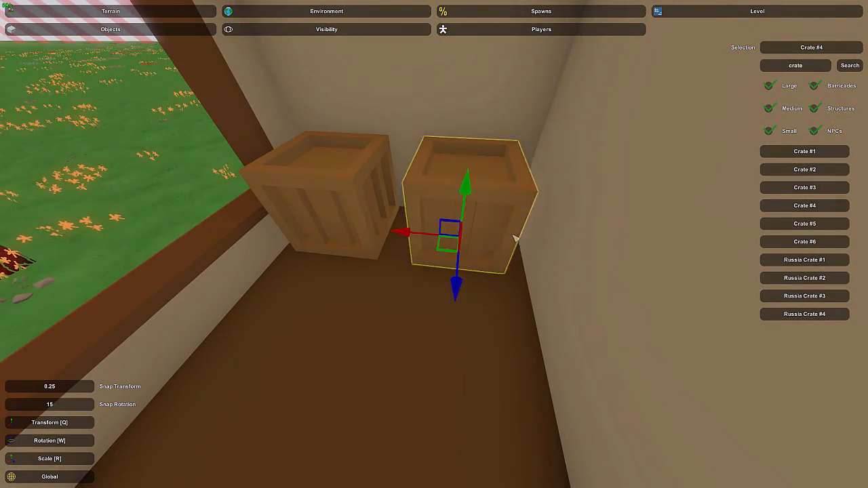
key(w)
right_drag(529, 238, 312, 251)
- Place the small crate under the window in front of the first large crate
click(473, 219)
key(w)
right_drag(473, 219, 603, 257)
key(e)
key(w)
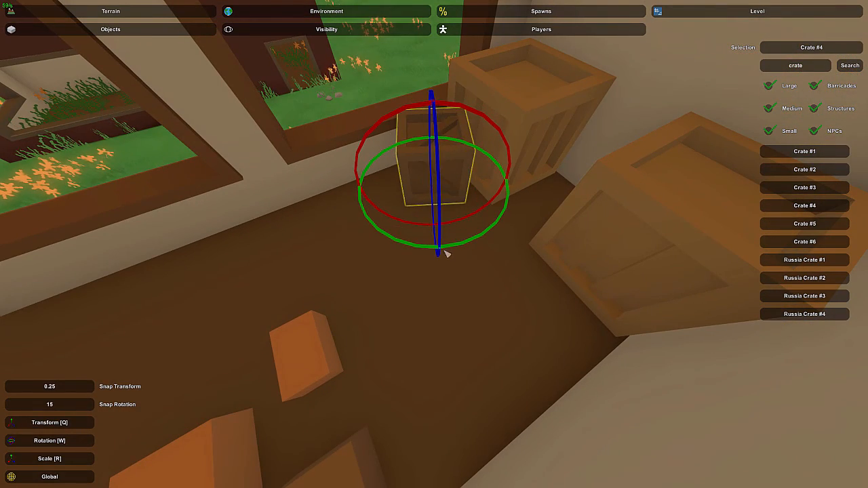
- Stack another crate on top of the window-side large crate, rotate it slightly and shift it into position
key(e)
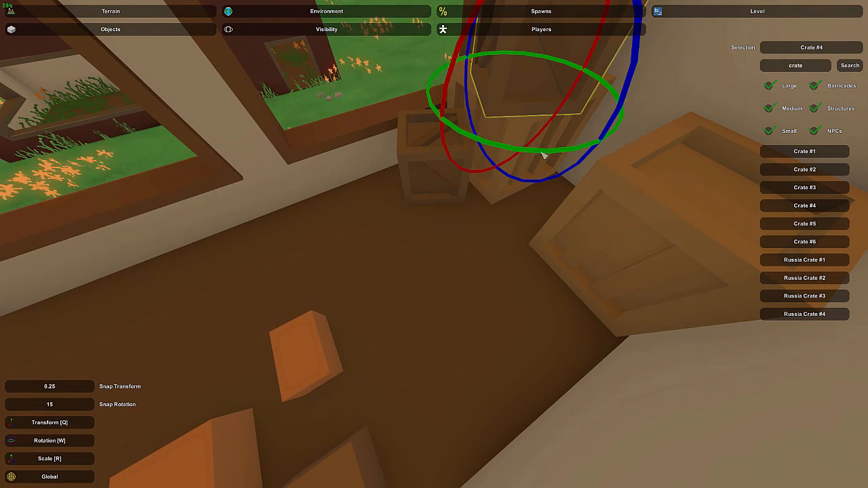
drag(541, 152, 572, 160)
key(q)
drag(467, 111, 496, 115)
right_drag(495, 114, 596, 118)
key(a)
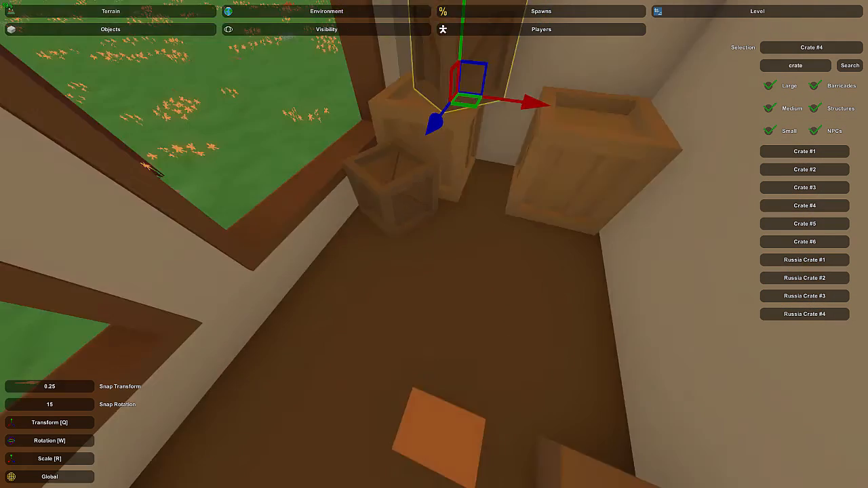
- Add another small crate in front of the second large crate, turned at an angle along the wall
right_drag(434, 244, 437, 242)
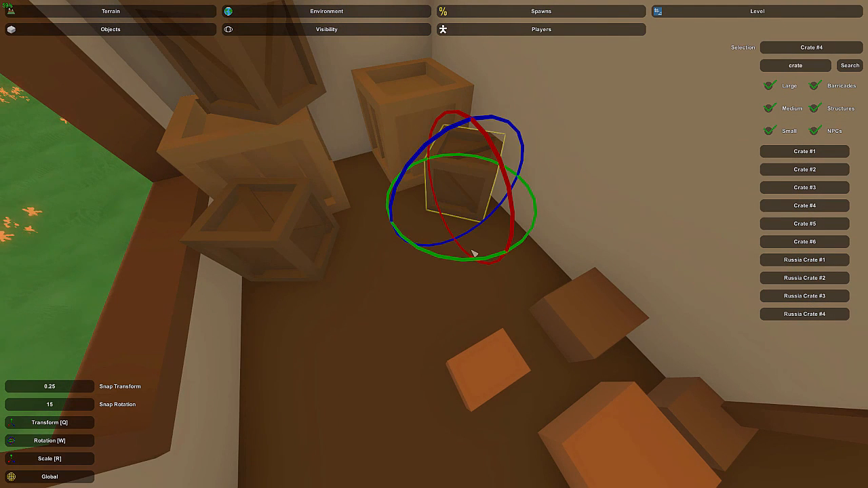
click(495, 202)
right_drag(495, 202, 438, 253)
- Place a cardboard box on the floor between the crates and another against the wall by the window
click(399, 262)
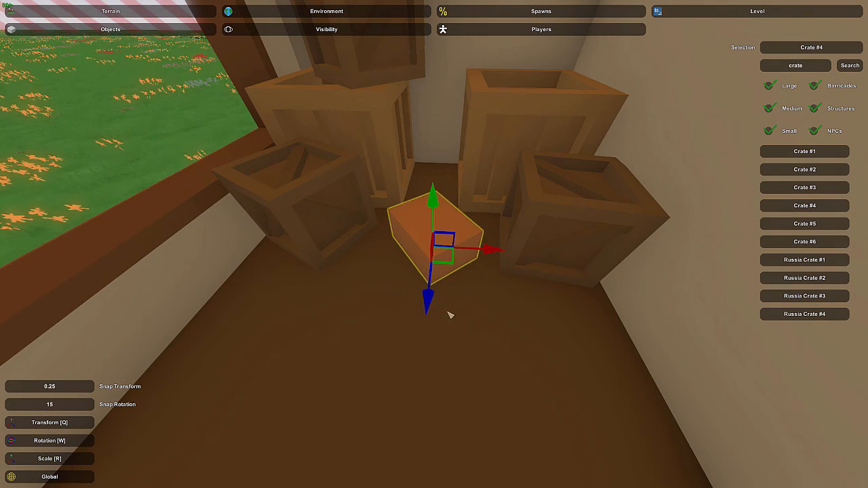
click(421, 217)
right_drag(420, 216, 467, 227)
click(480, 232)
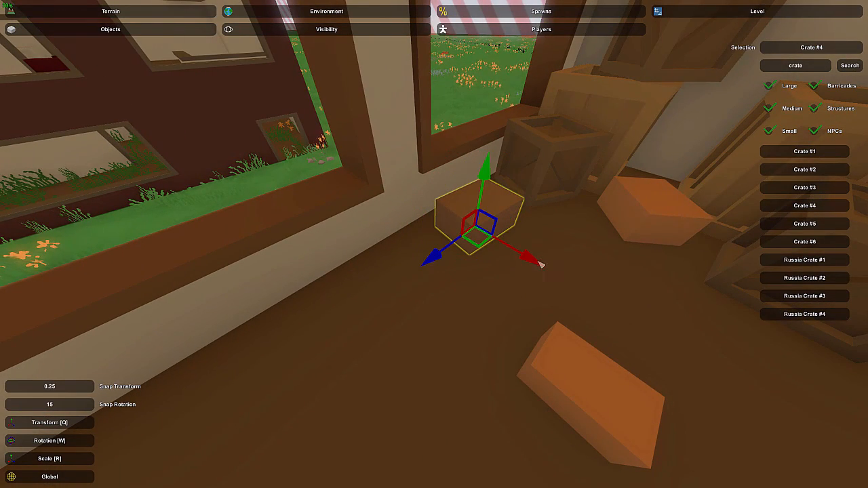
- Set another cardboard box on top of the small crate under the window
click(593, 375)
right_drag(593, 375, 434, 244)
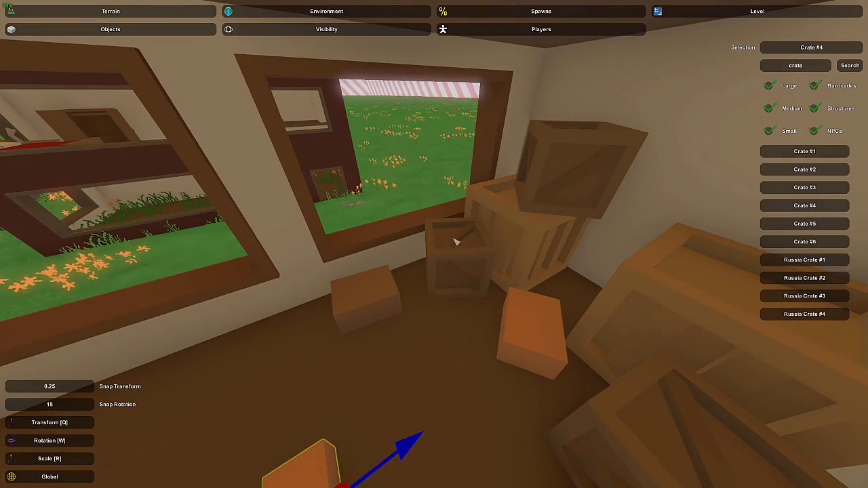
key(e)
key(w)
right_drag(512, 267, 433, 244)
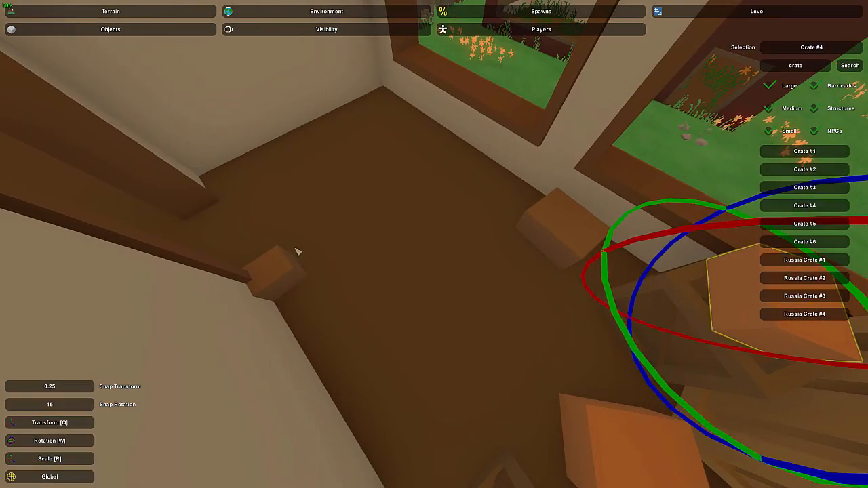
- Move the cardboard box near the doorway onto the second large crate in the corner
click(276, 261)
right_drag(277, 261, 434, 244)
key(e)
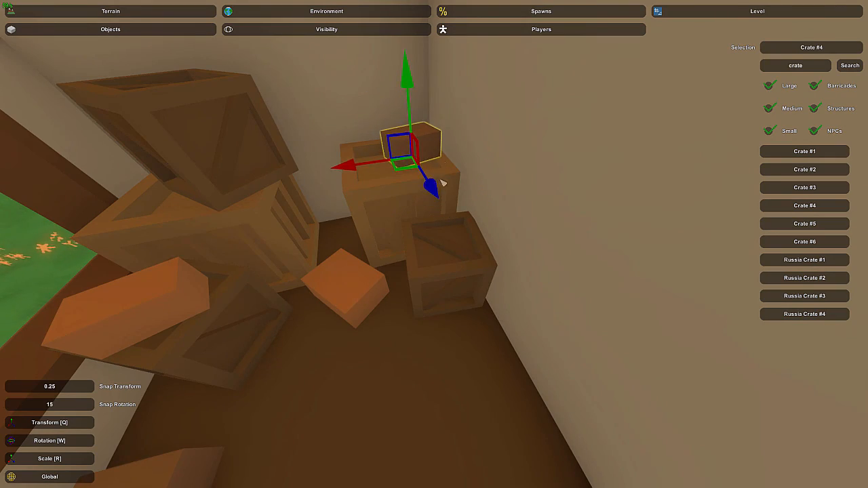
click(435, 139)
right_drag(436, 139, 434, 244)
right_drag(472, 185, 434, 244)
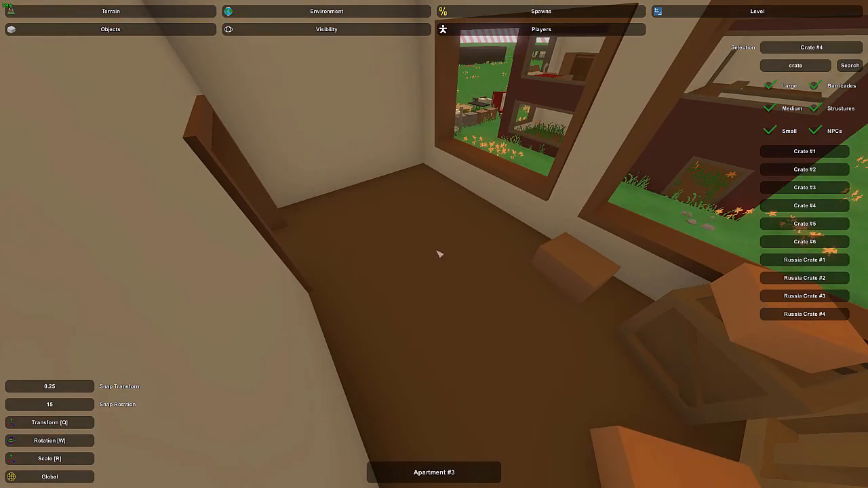
- Search the objects for "web" and place a rotated Web #1 in the empty room corner beside the window
right_drag(360, 244, 434, 244)
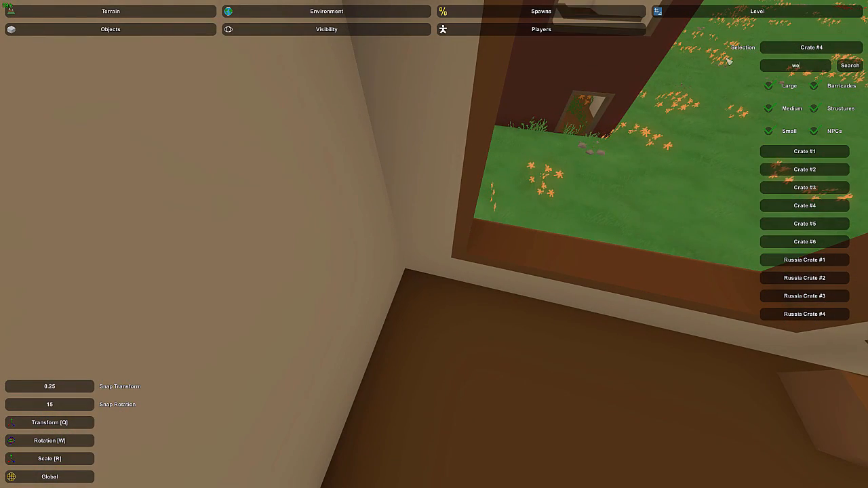
text(b)
click(807, 151)
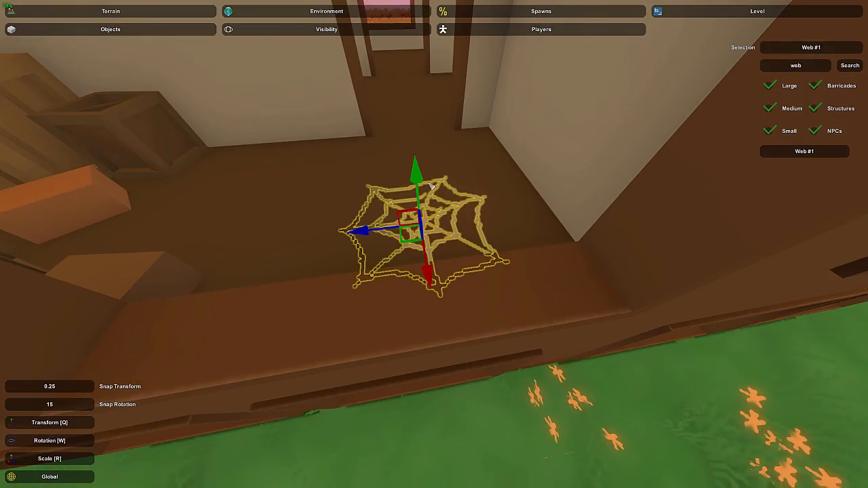
key(w)
right_drag(421, 166, 433, 244)
click(455, 250)
- Raise the small square light and the three long light fixtures beside the tub above the grass
key(w)
key(w)
key(d)
key(w)
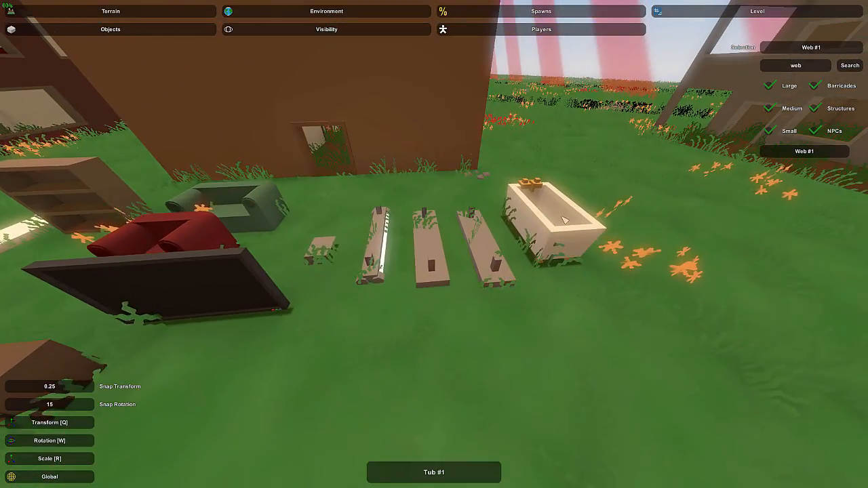
right_drag(566, 223, 434, 244)
key(w)
key(w)
key(s)
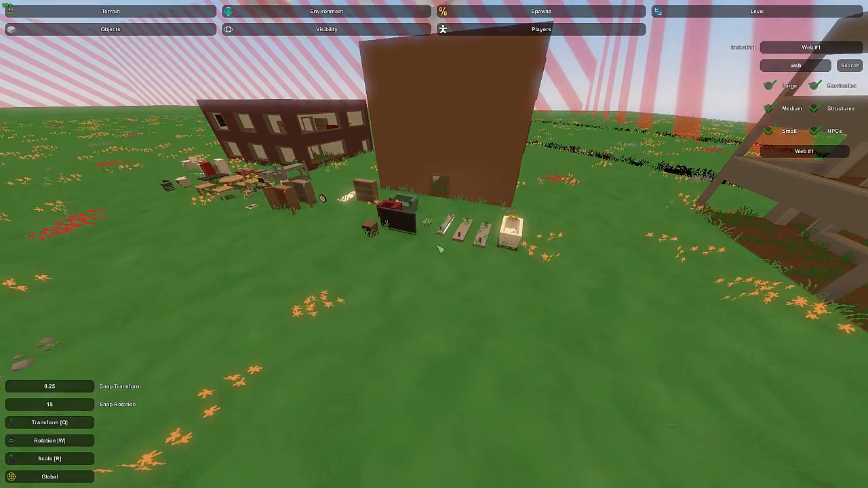
key(w)
right_drag(510, 243, 432, 219)
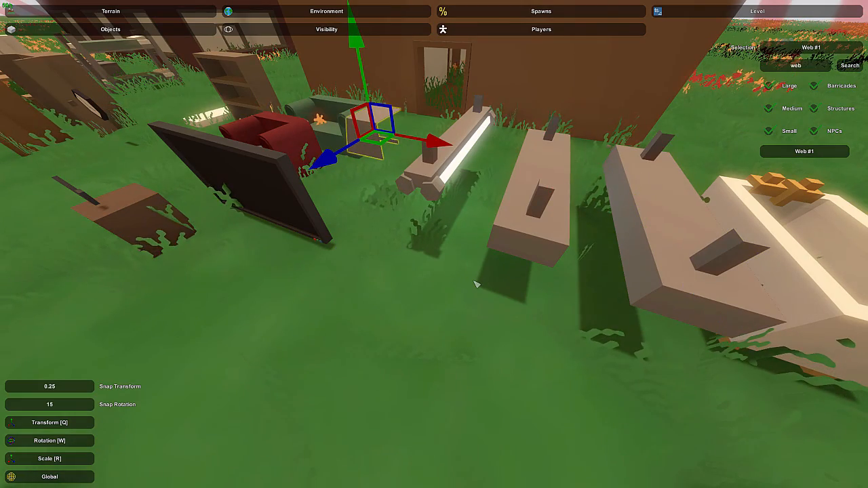
key(w)
right_drag(477, 284, 476, 234)
key(w)
right_drag(472, 173, 441, 235)
key(s)
right_drag(462, 157, 459, 221)
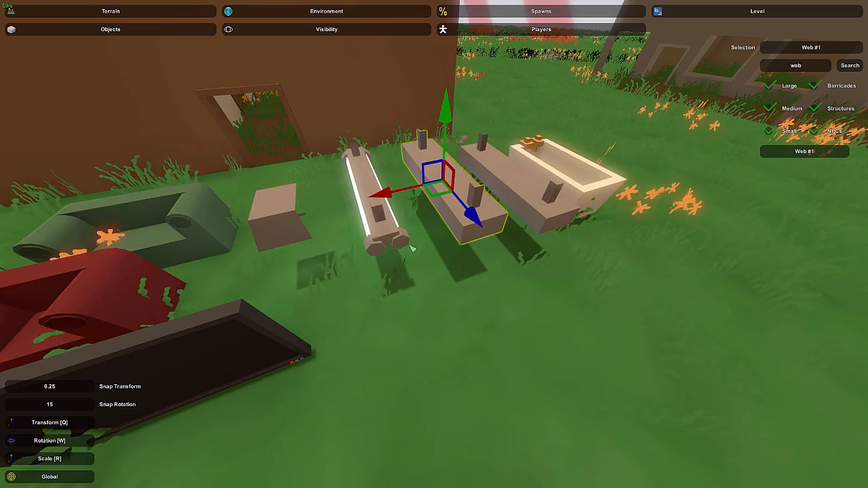
- Examine the undersides of the raised Light #1 and Light #2 fixtures
right_drag(439, 308, 443, 237)
key(w)
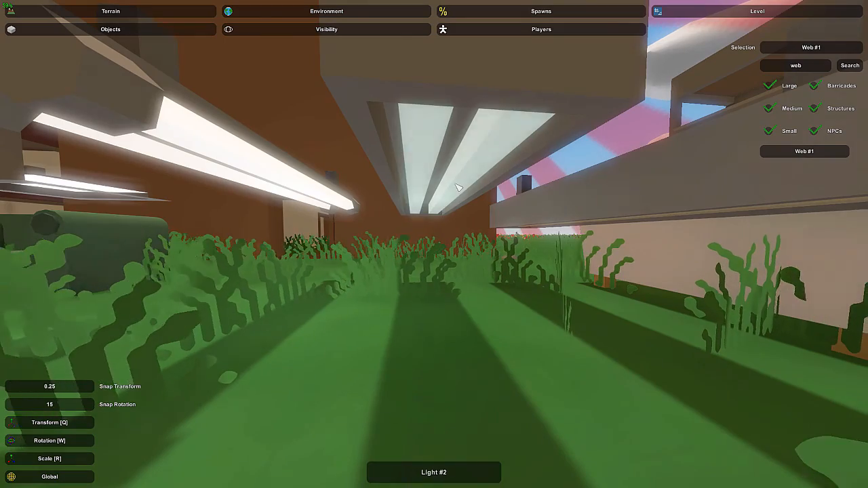
right_drag(452, 189, 501, 172)
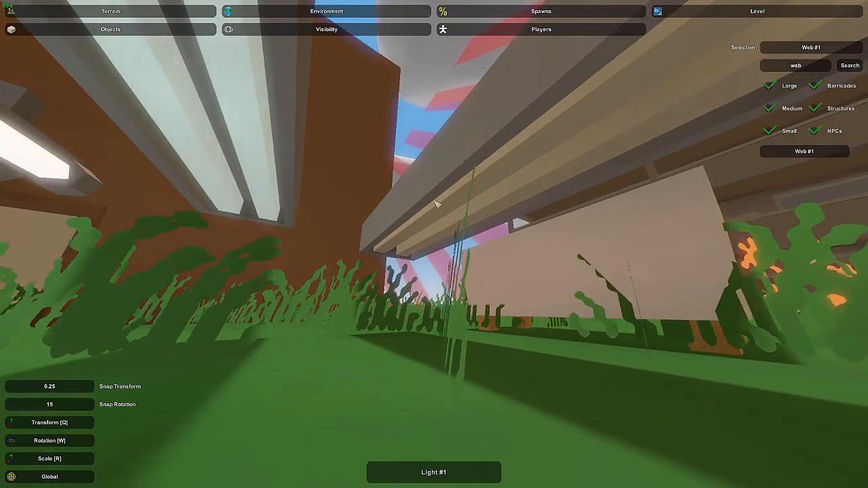
right_drag(436, 203, 373, 193)
key(s)
right_drag(434, 244, 413, 219)
- Place the small square light in the apartment, pull it clear of the wall and rotate it about its vertical axis
key(w)
key(w)
key(w)
key(e)
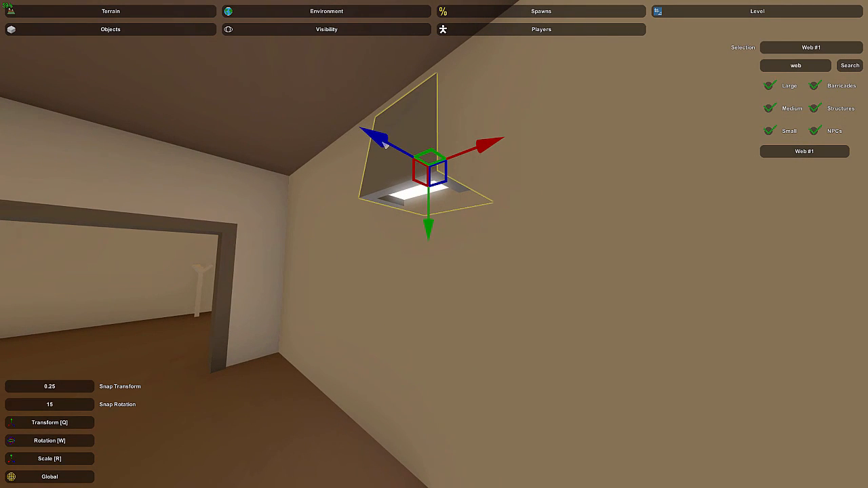
drag(385, 145, 351, 153)
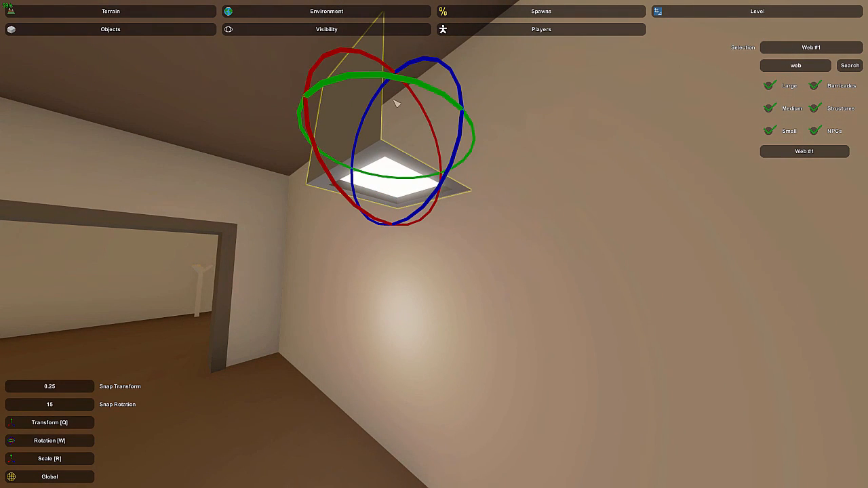
drag(400, 85, 461, 100)
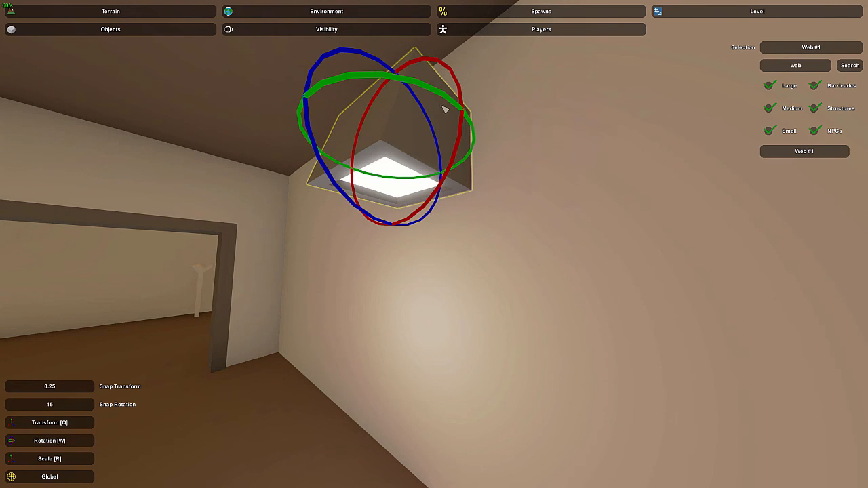
- Raise the square light into the ceiling and add a second matching light spaced beside it
key(q)
key(s)
right_drag(446, 192, 457, 213)
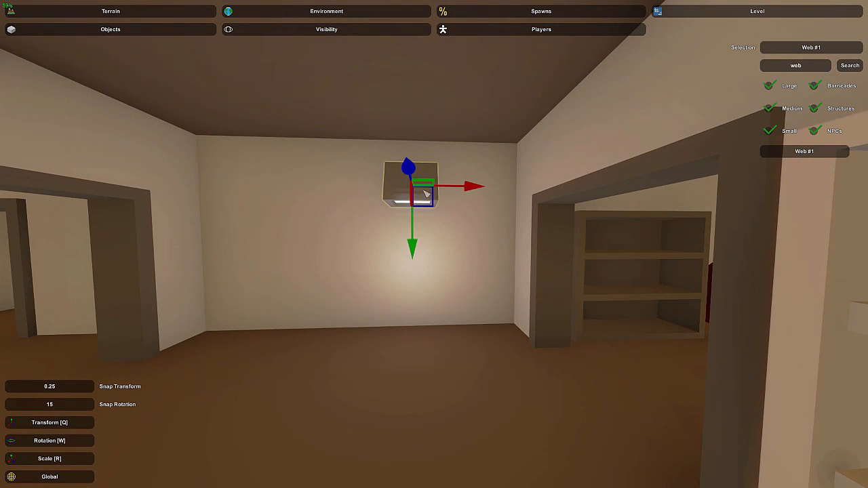
drag(454, 249, 424, 210)
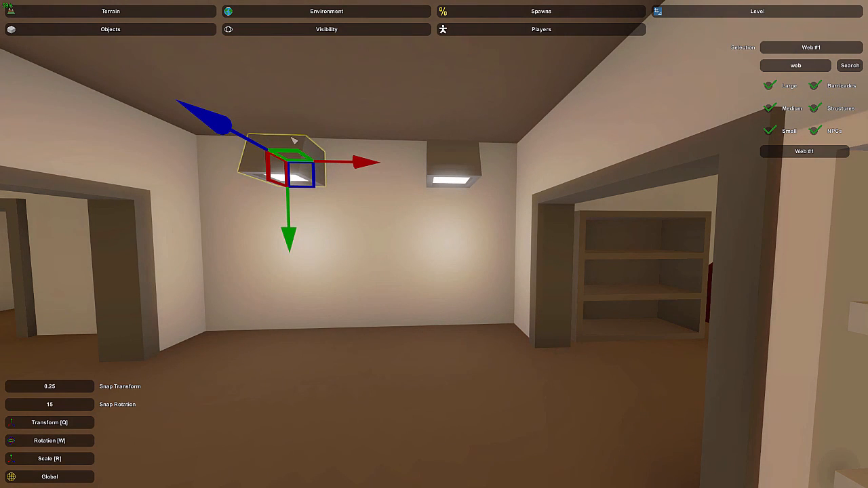
key(w)
right_drag(303, 152, 152, 139)
- Place a copy of Shelf #3 against the wall beside the doorway of the empty room
right_drag(434, 244, 585, 244)
right_drag(422, 265, 529, 271)
key(s)
key(w)
key(w)
key(w)
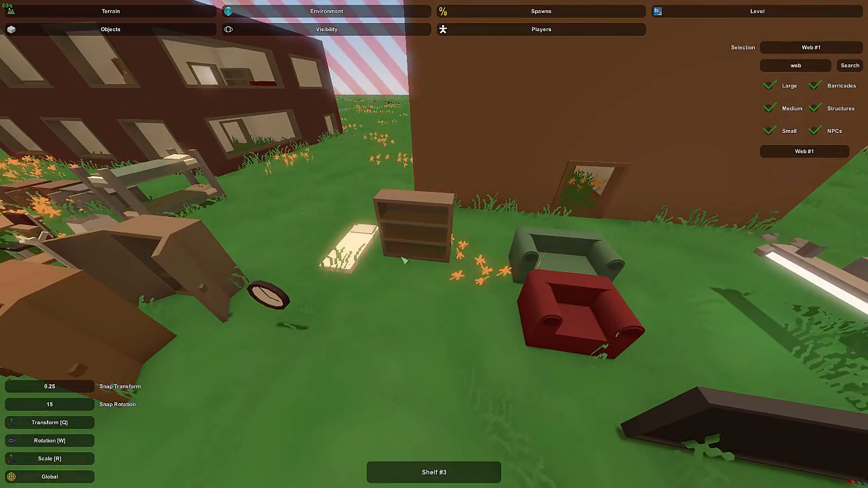
right_drag(467, 338, 475, 271)
key(w)
key(w)
mouse_move(434, 244)
right_down()
mouse_move(569, 251)
mouse_move(678, 271)
mouse_move(759, 264)
mouse_move(691, 326)
mouse_move(569, 251)
mouse_move(434, 244)
right_up()
key(s)
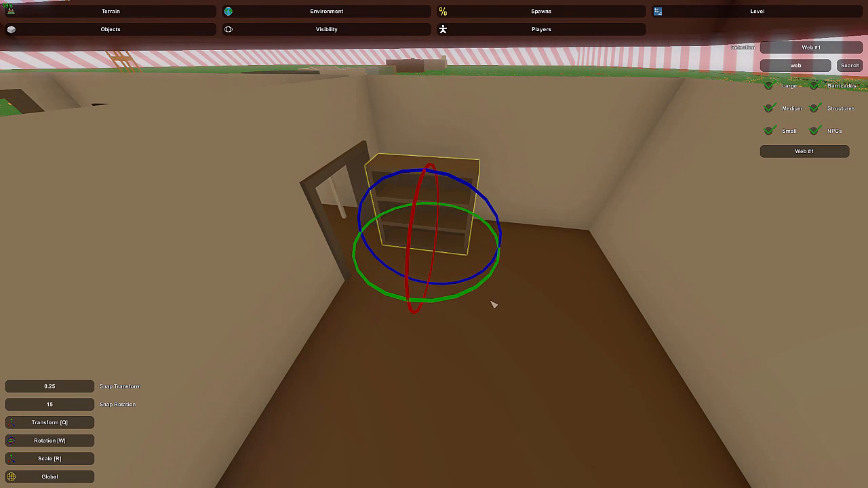
right_drag(487, 305, 416, 201)
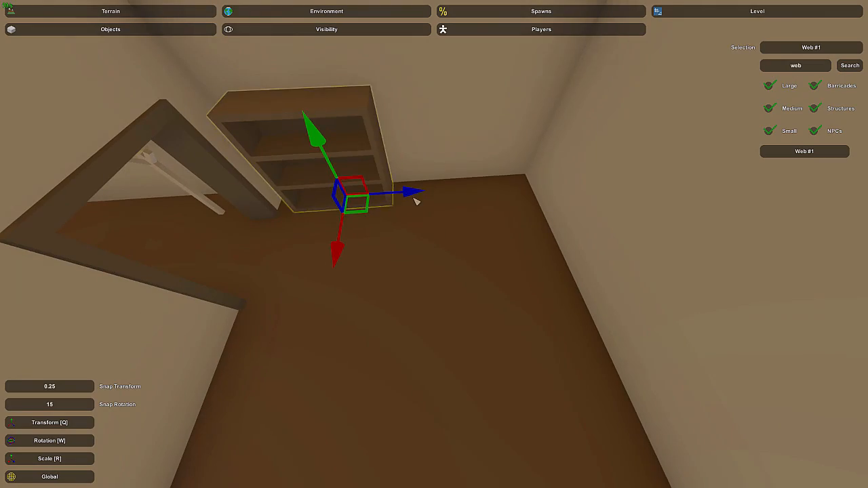
- Add a second wooden shelf beside the first along the same wall
right_drag(434, 244, 566, 217)
key(s)
right_drag(435, 179, 312, 122)
key(w)
- Place a wooden table from the prepared furniture against the wall next to the two shelves
right_drag(433, 244, 535, 227)
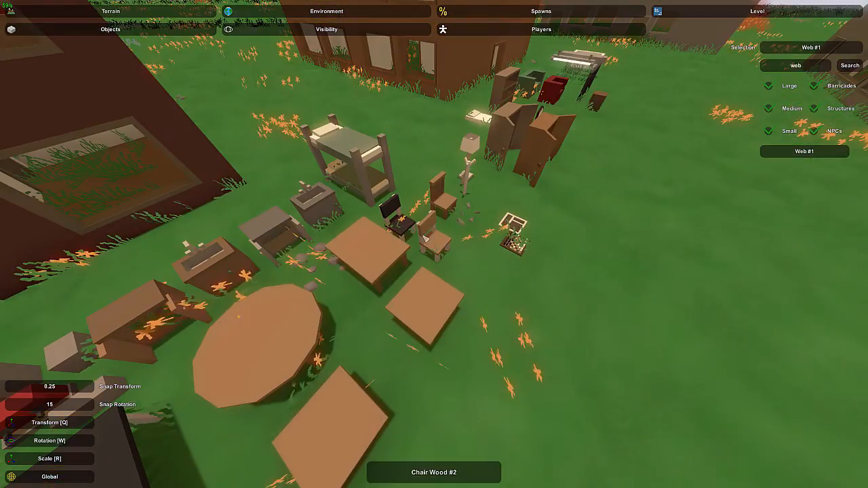
click(370, 249)
right_drag(370, 248, 217, 156)
key(w)
key(w)
mouse_move(434, 244)
right_down()
mouse_move(529, 254)
mouse_move(542, 281)
mouse_move(624, 326)
mouse_move(613, 329)
mouse_move(420, 243)
right_up()
key(e)
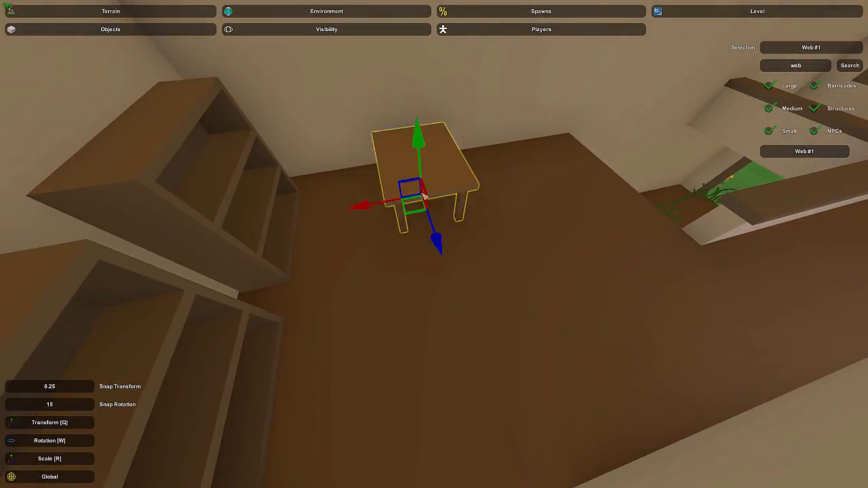
key(s)
right_drag(502, 248, 366, 261)
key(d)
key(w)
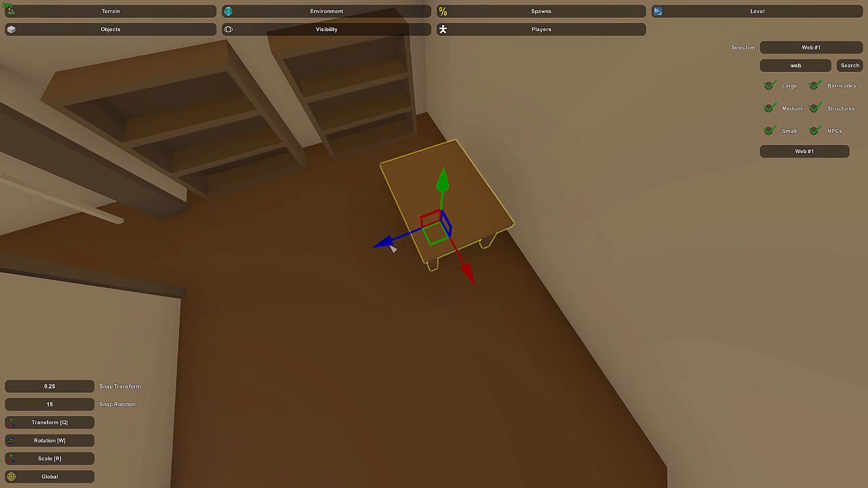
- Place a wooden chair in front of the table and rotate it to face the tabletop
right_drag(493, 231, 685, 237)
key(w)
click(435, 183)
key(w)
right_drag(450, 240, 434, 224)
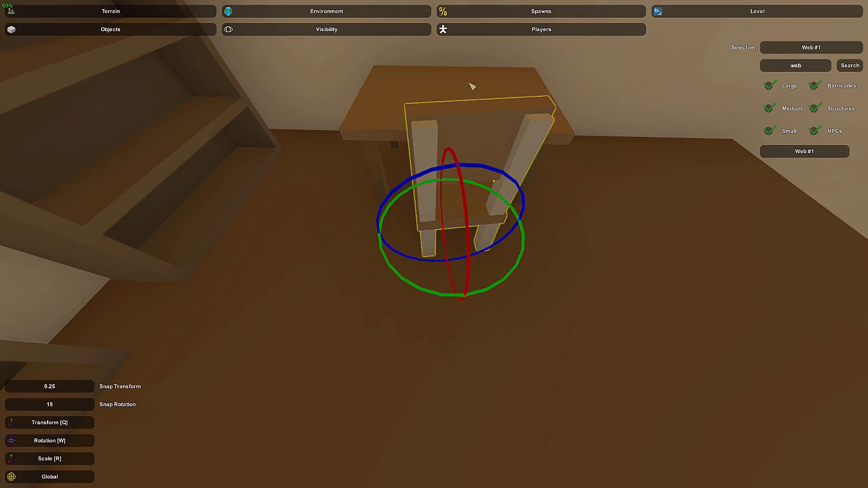
click(472, 86)
- Inspect the ground floor and window side of the brown apartment building for rooms still needing furniture
right_drag(472, 86, 461, 213)
key(s)
right_drag(435, 170, 369, 213)
key(w)
key(w)
right_drag(415, 311, 136, 311)
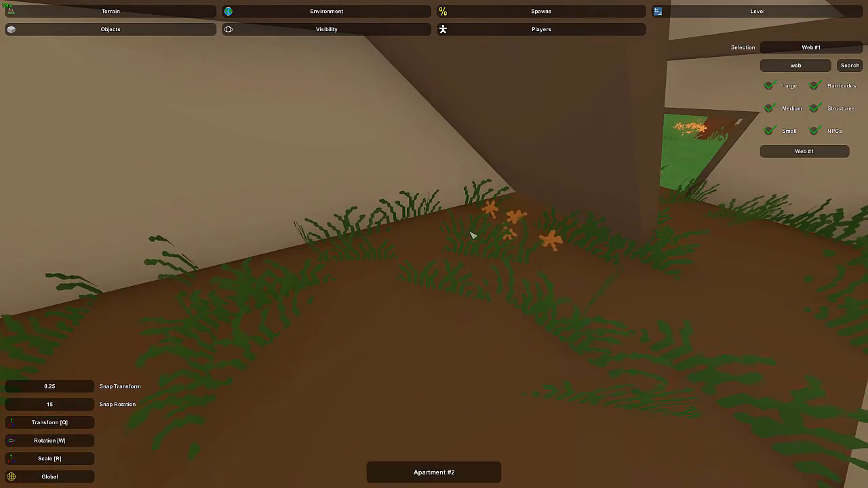
right_drag(473, 235, 437, 248)
key(w)
right_drag(555, 282, 169, 257)
key(w)
right_drag(434, 244, 149, 251)
key(w)
right_drag(434, 244, 705, 227)
key(e)
key(s)
key(w)
key(w)
key(s)
key(s)
key(s)
key(w)
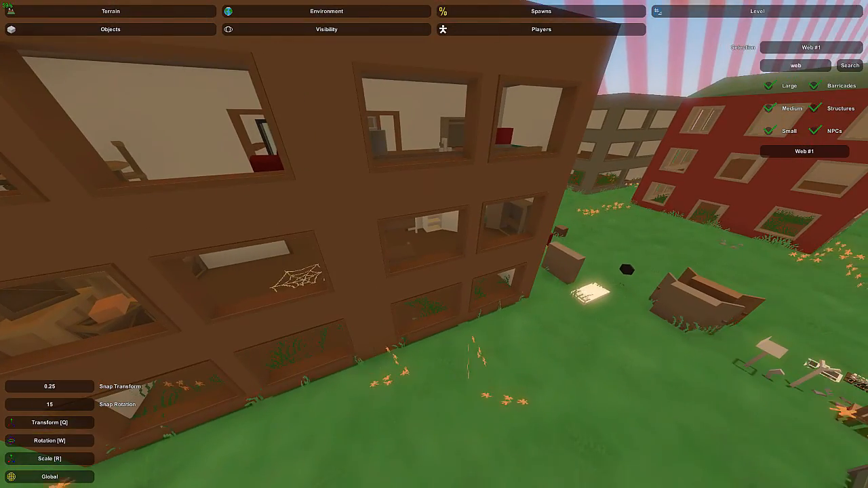
- Place a copy of Clock #1 high on the end wall of the narrow empty room
key(w)
right_drag(434, 245, 380, 250)
key(s)
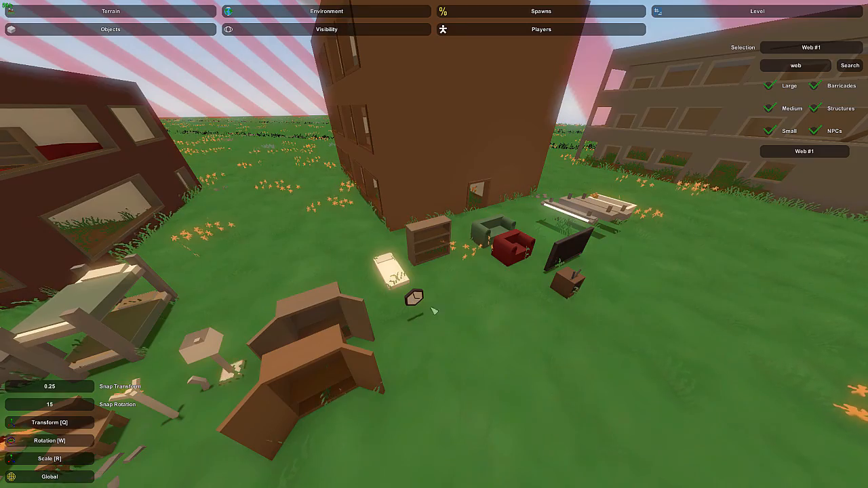
key(s)
right_drag(434, 311, 339, 346)
key(w)
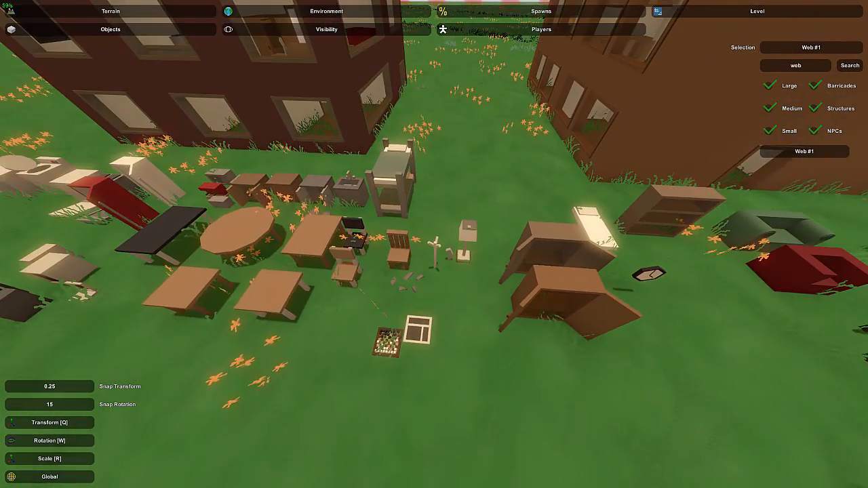
key(d)
right_drag(434, 244, 623, 237)
key(w)
key(w)
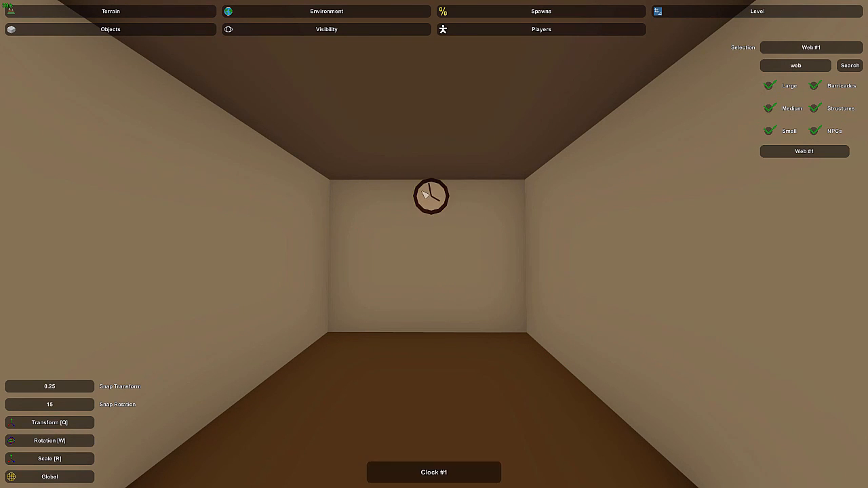
right_drag(425, 194, 399, 223)
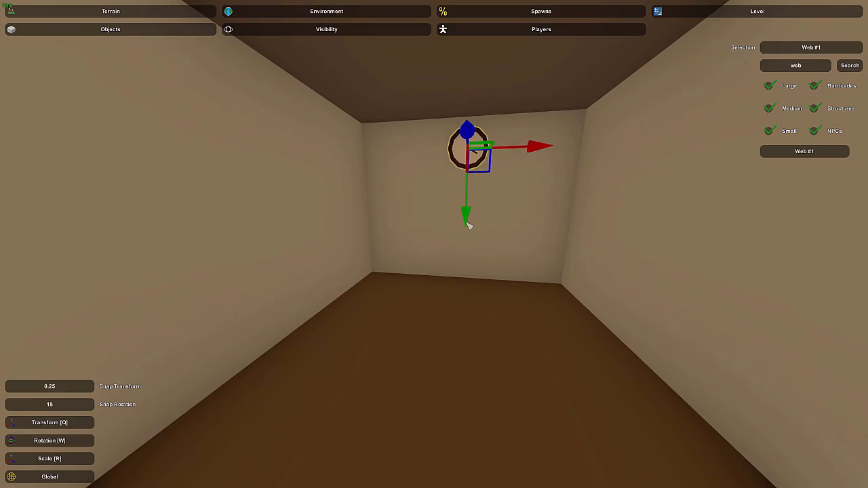
- Examine the empty rooms, partition walls and windows of the next unfurnished apartment building
key(w)
right_drag(463, 157, 142, 159)
right_drag(434, 244, 528, 241)
key(w)
key(w)
key(w)
key(w)
key(w)
key(s)
right_drag(434, 244, 366, 247)
key(w)
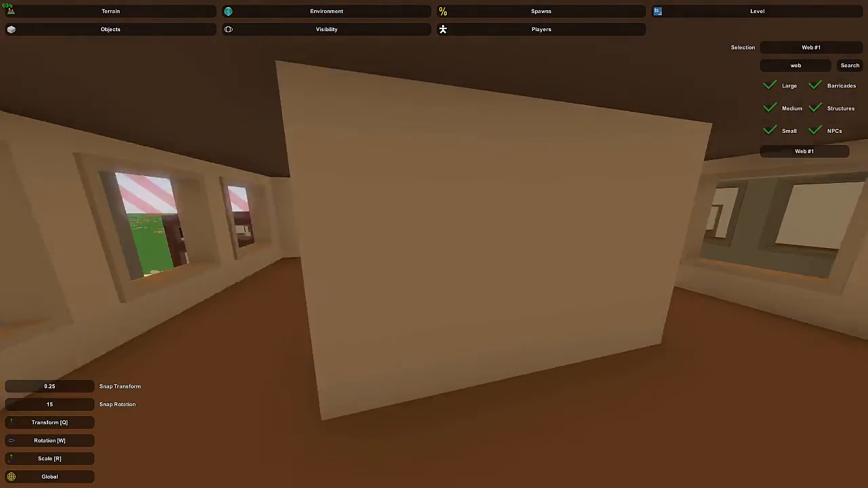
right_drag(434, 244, 325, 248)
key(w)
right_drag(433, 245, 380, 196)
key(d)
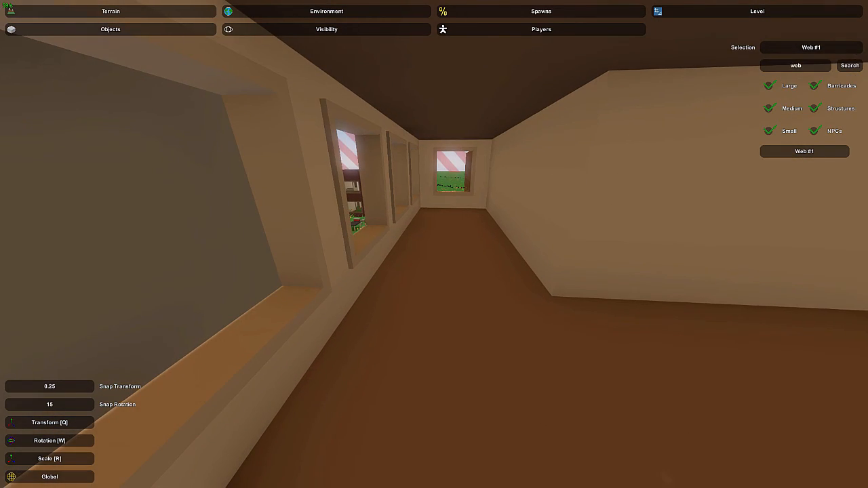
key(s)
right_drag(434, 244, 502, 298)
right_drag(548, 233, 559, 234)
key(s)
right_drag(433, 244, 519, 242)
key(s)
right_drag(503, 188, 352, 244)
key(d)
key(d)
key(w)
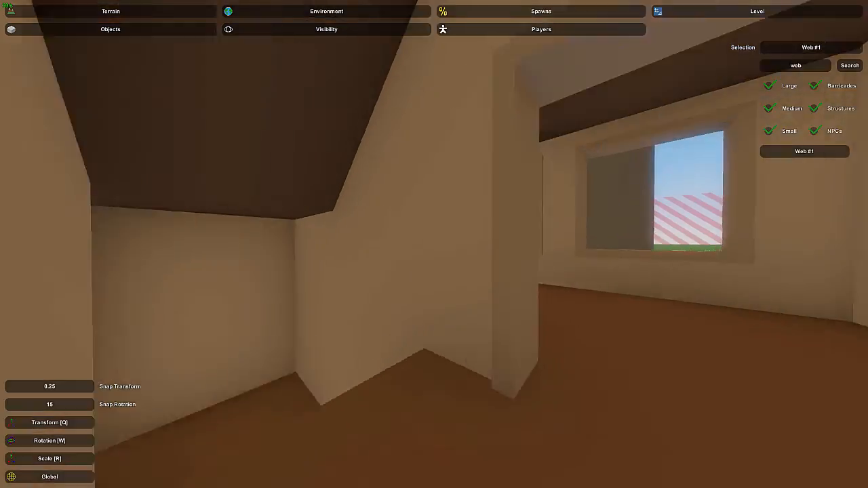
- Inspect the street facade and the empty upper-floor rooms of the grey-brown three-storey apartment building
key(w)
right_drag(434, 244, 227, 240)
key(w)
key(w)
key(w)
key(d)
right_drag(434, 244, 329, 244)
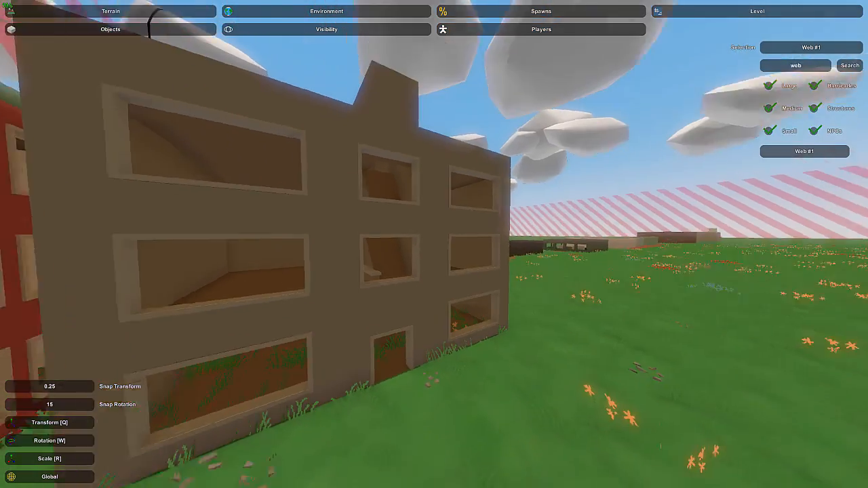
key(w)
right_drag(433, 244, 339, 227)
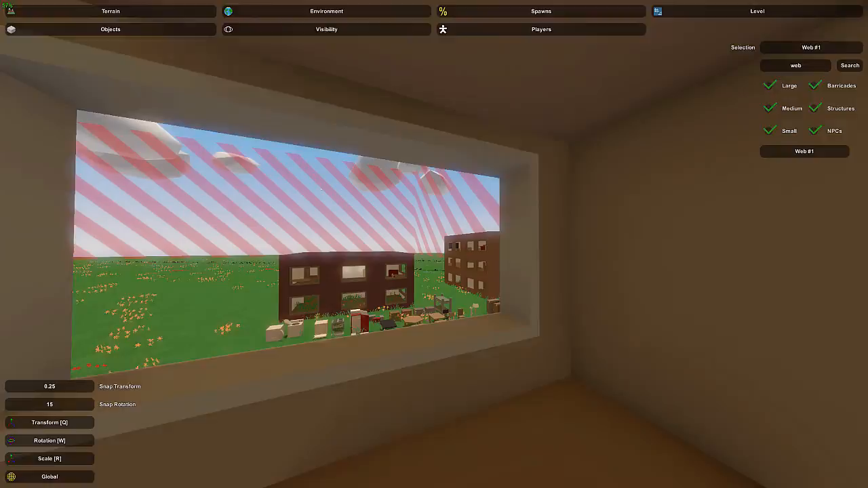
- Review the furnished kitchen and the rooms with filing cabinets, wardrobe, bunk bed and lamp in the already furnished buildings
key(w)
right_drag(434, 244, 490, 237)
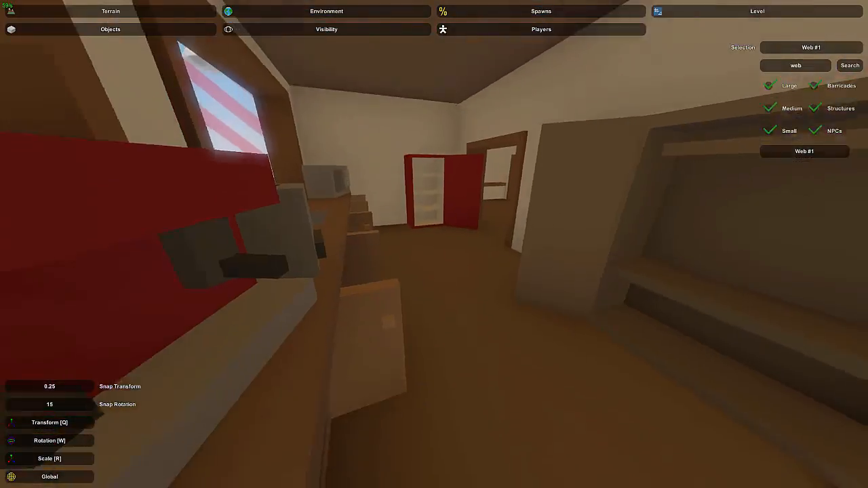
key(s)
right_drag(434, 244, 502, 264)
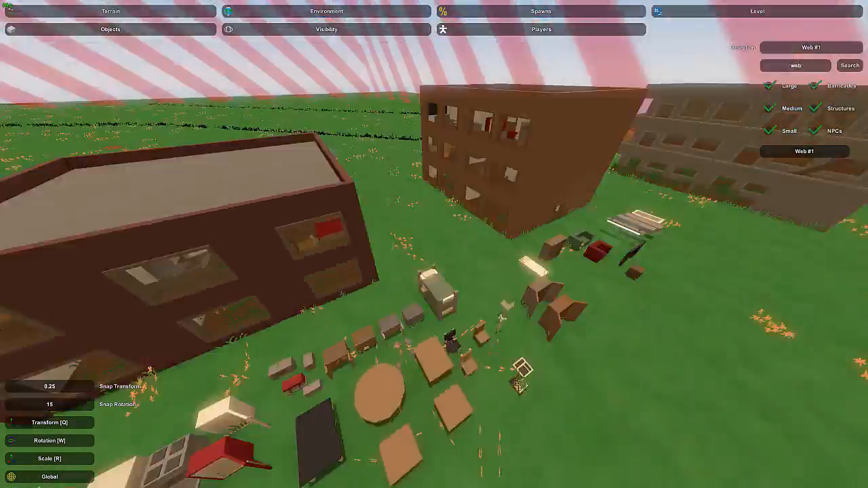
key(w)
right_drag(433, 244, 529, 215)
key(w)
right_drag(434, 244, 542, 234)
key(w)
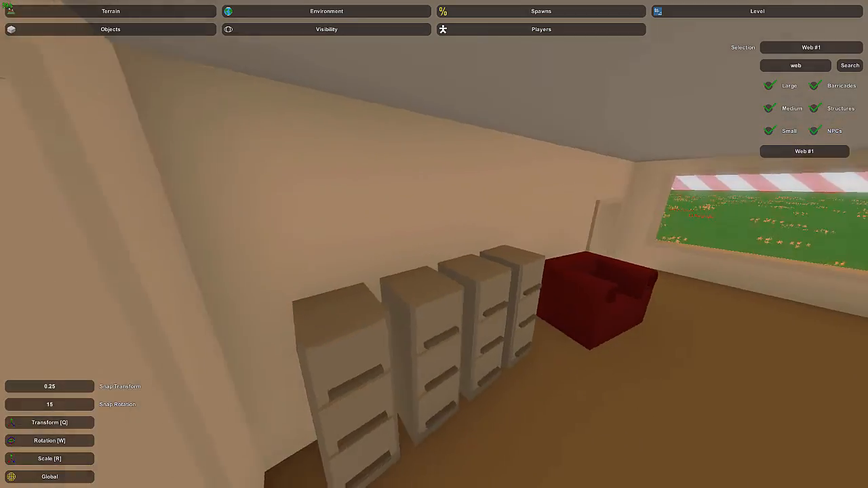
right_drag(434, 244, 353, 246)
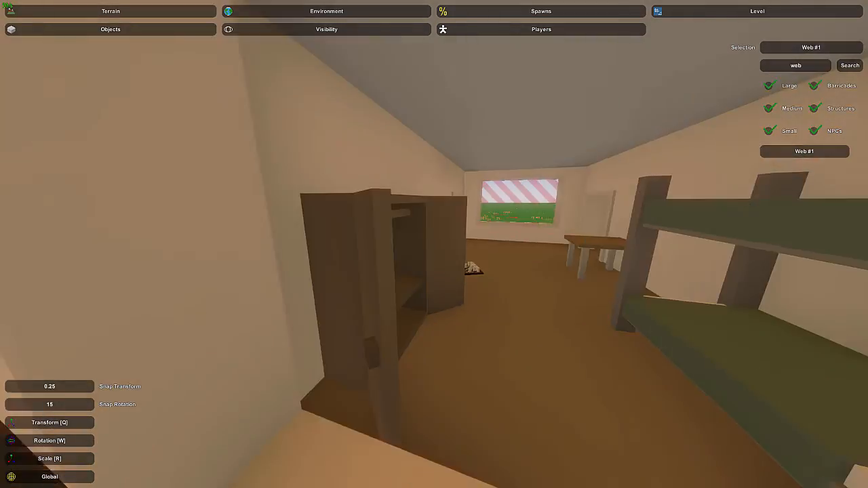
key(w)
right_drag(434, 244, 600, 244)
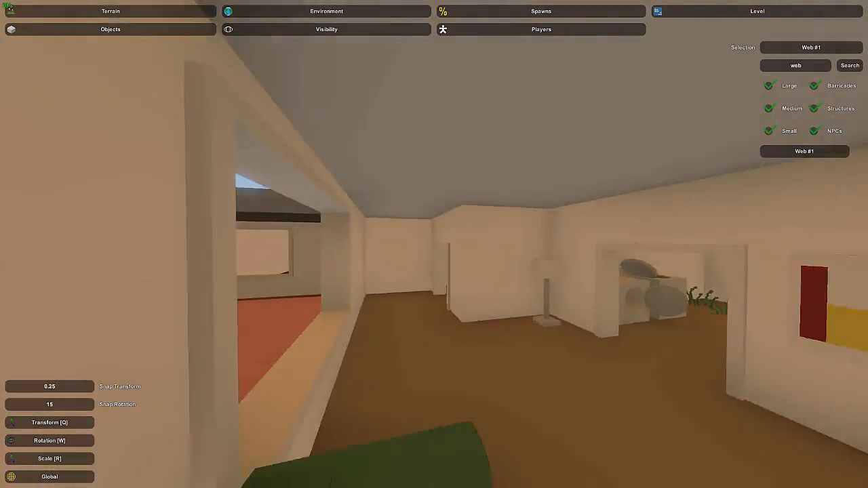
right_drag(434, 244, 522, 244)
key(a)
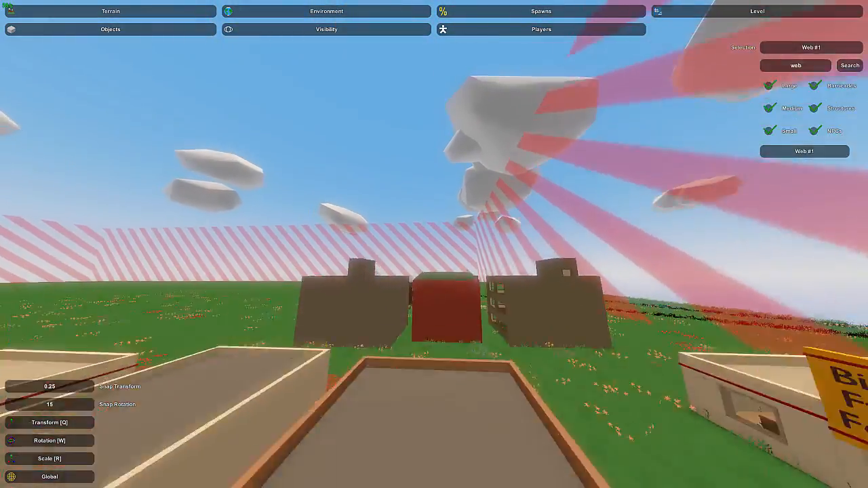
- Survey from above the prepared furniture objects laid out on the grass between the apartment buildings
key(w)
right_drag(434, 244, 705, 271)
right_drag(434, 244, 339, 241)
key(a)
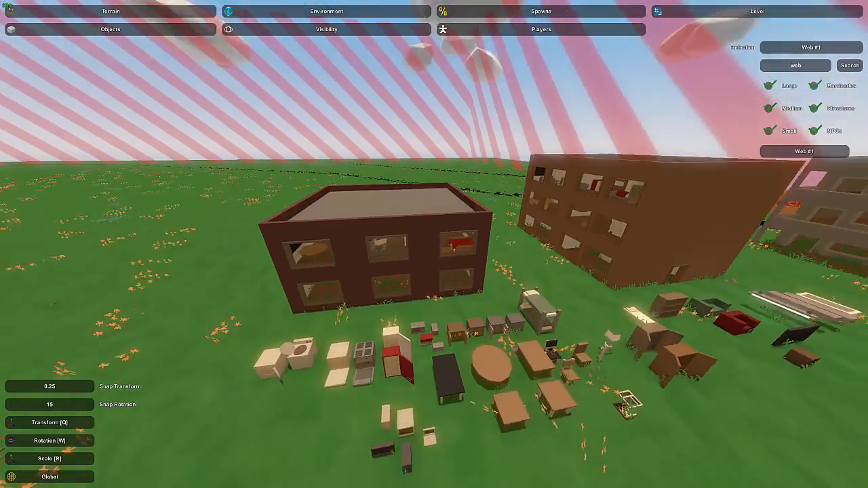
right_drag(434, 244, 416, 256)
key(w)
right_drag(529, 273, 576, 315)
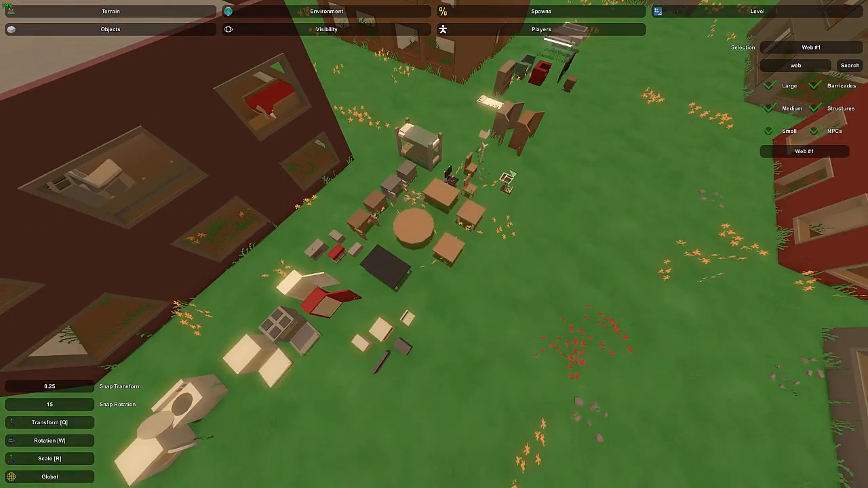
right_drag(434, 244, 589, 295)
key(w)
key(w)
key(w)
key(s)
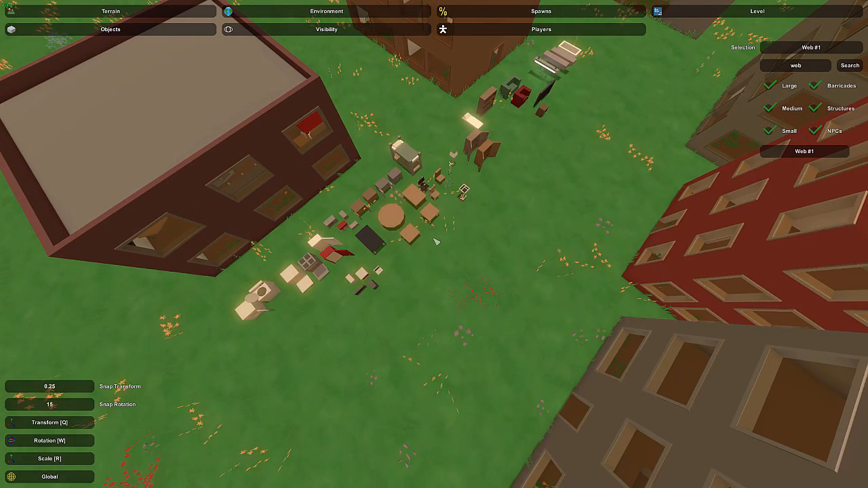